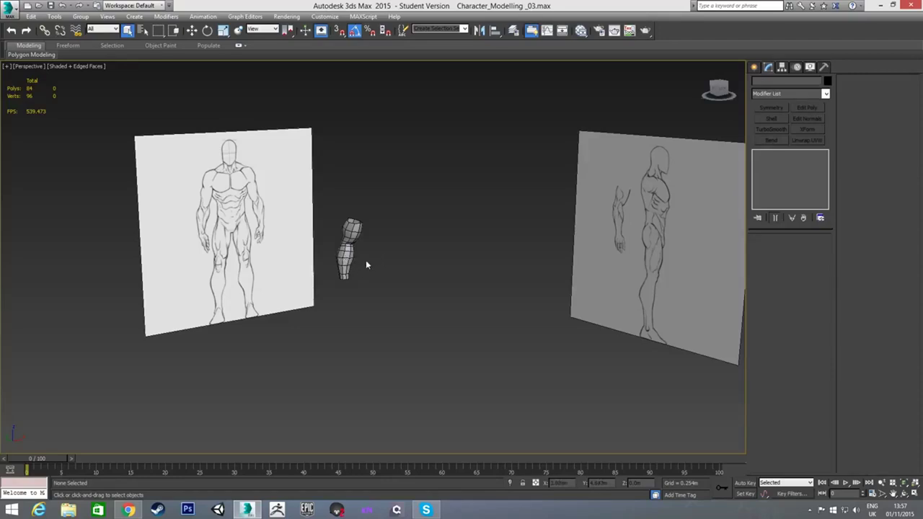
- Switch to the Front view and zoom in on the sketched hand
{"action": "key", "text": "f"}
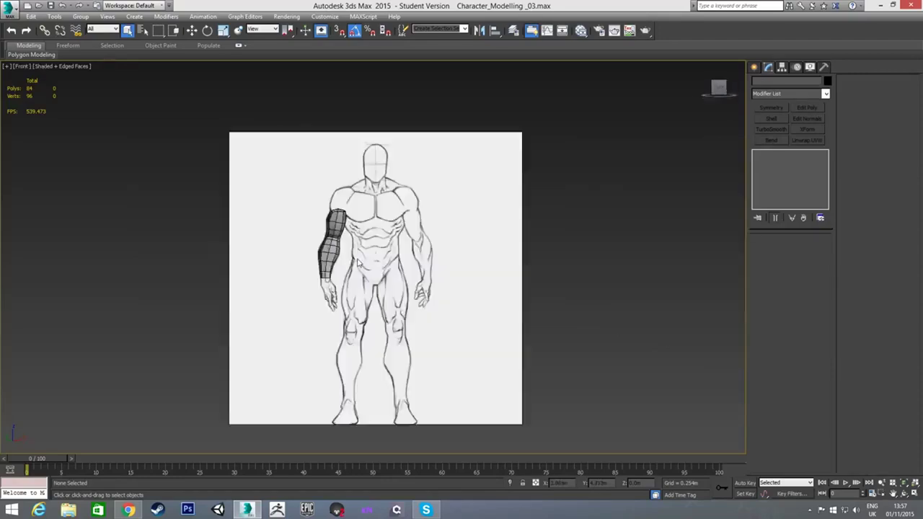
{"action": "key", "text": "z"}
{"action": "scroll", "coordinate": [349, 265], "scroll_direction": "up", "scroll_amount": 5}
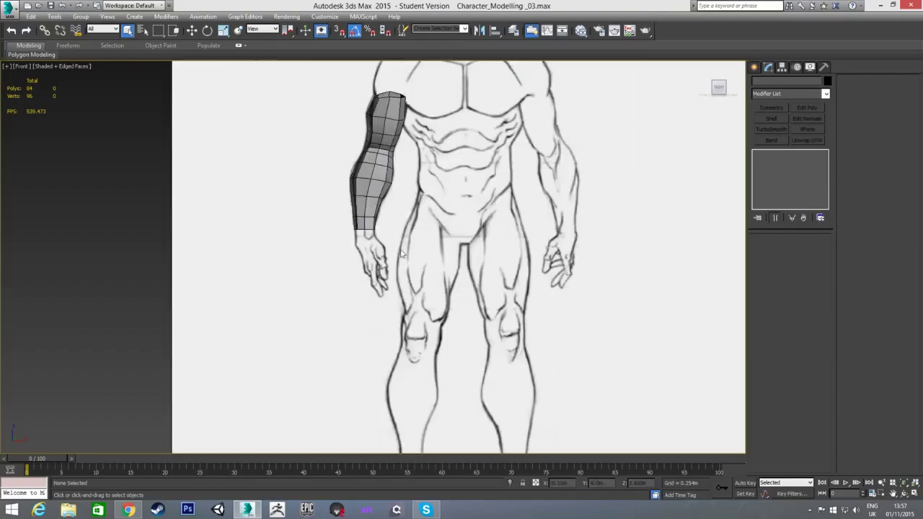
{"action": "middle_click_drag", "start_coordinate": [408, 253], "coordinate": [420, 239]}
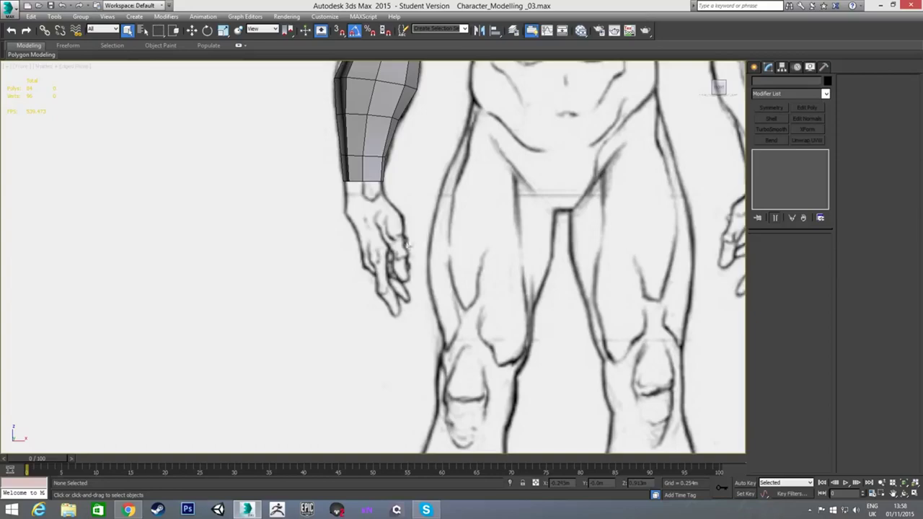
- Create a small six-sided cylinder at the sketched hand's fingers
{"action": "left_click", "coordinate": [755, 67]}
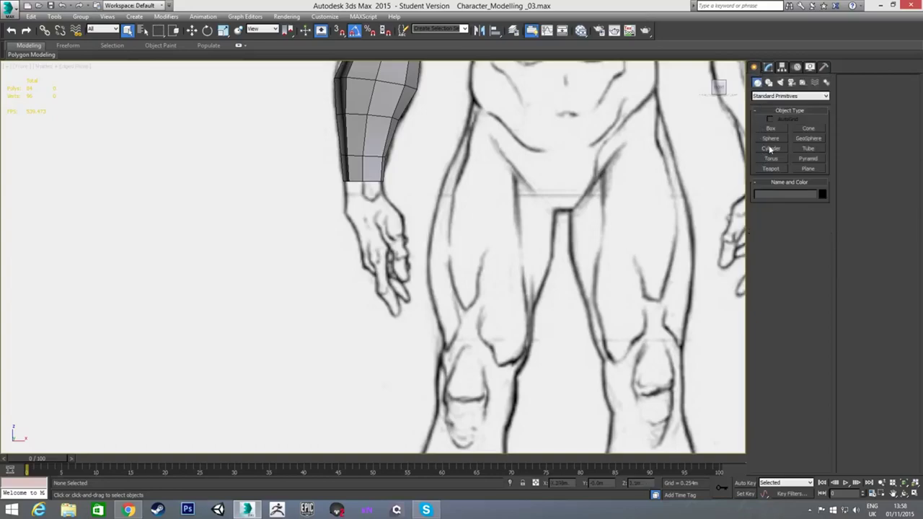
{"action": "left_click", "coordinate": [770, 148]}
{"action": "scroll", "coordinate": [380, 247], "scroll_direction": "up", "scroll_amount": 3}
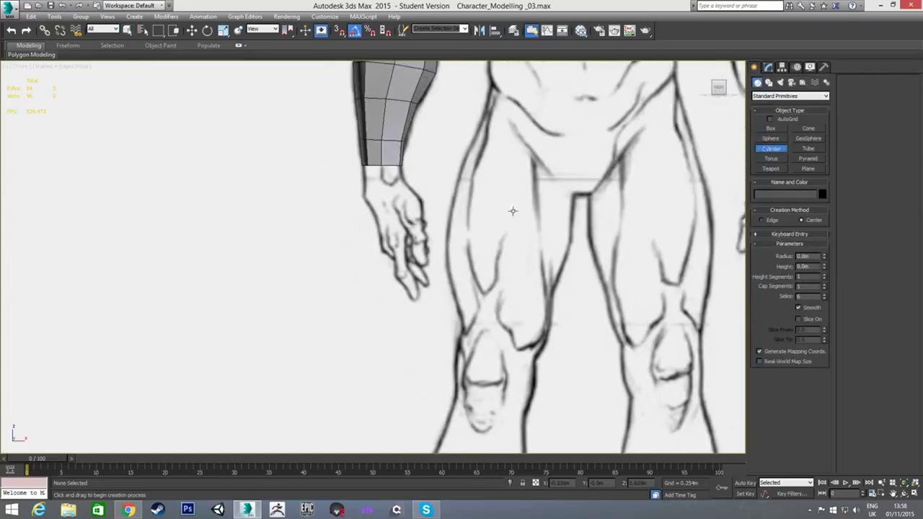
{"action": "middle_click_drag", "start_coordinate": [411, 261], "coordinate": [427, 247]}
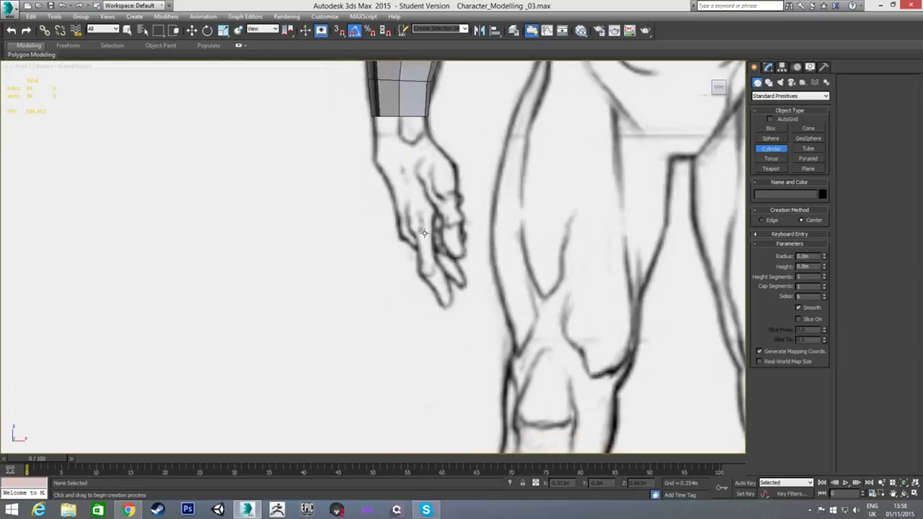
{"action": "left_click_drag", "start_coordinate": [424, 233], "coordinate": [425, 242]}
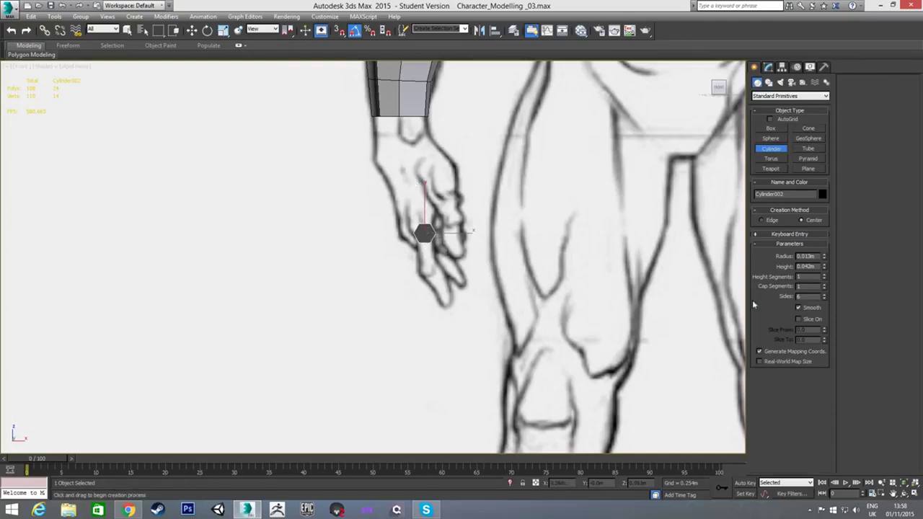
{"action": "left_click", "coordinate": [825, 295]}
{"action": "left_click", "coordinate": [825, 299]}
{"action": "left_click", "coordinate": [825, 299]}
{"action": "right_click", "coordinate": [429, 264]}
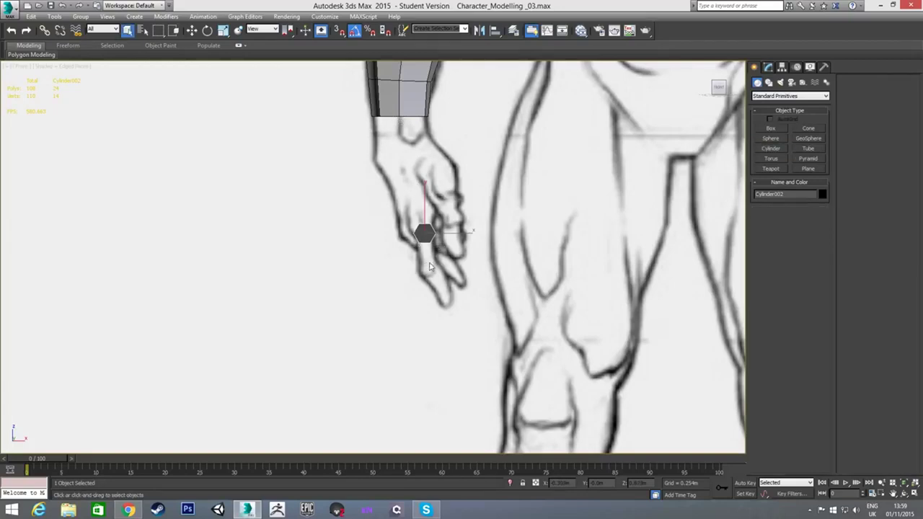
- Rotate the cylinder upright along the finger and move it up over the finger
{"action": "key", "text": "e"}
{"action": "left_click_drag", "start_coordinate": [425, 229], "coordinate": [428, 264]}
{"action": "key", "text": "w"}
{"action": "left_click_drag", "start_coordinate": [423, 212], "coordinate": [424, 200]}
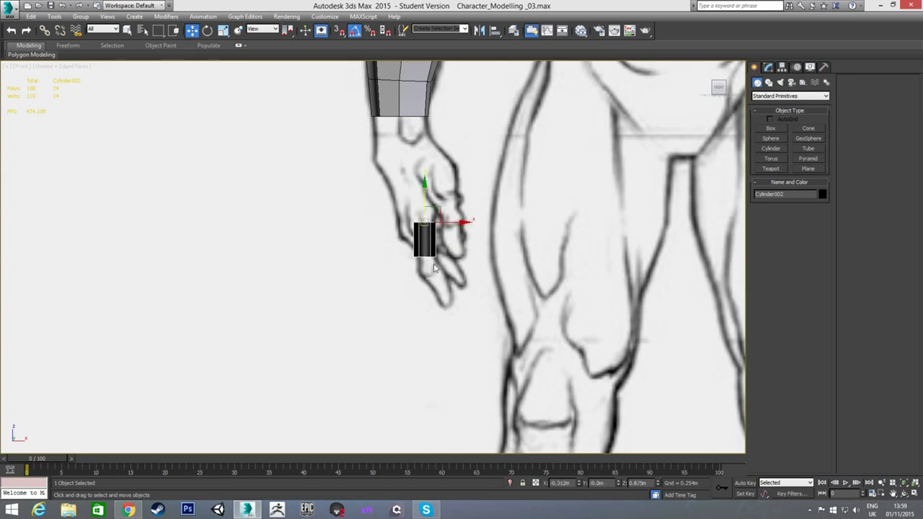
- Set the cylinder's Height to 0.114m in the Modify panel
{"action": "left_click", "coordinate": [768, 67]}
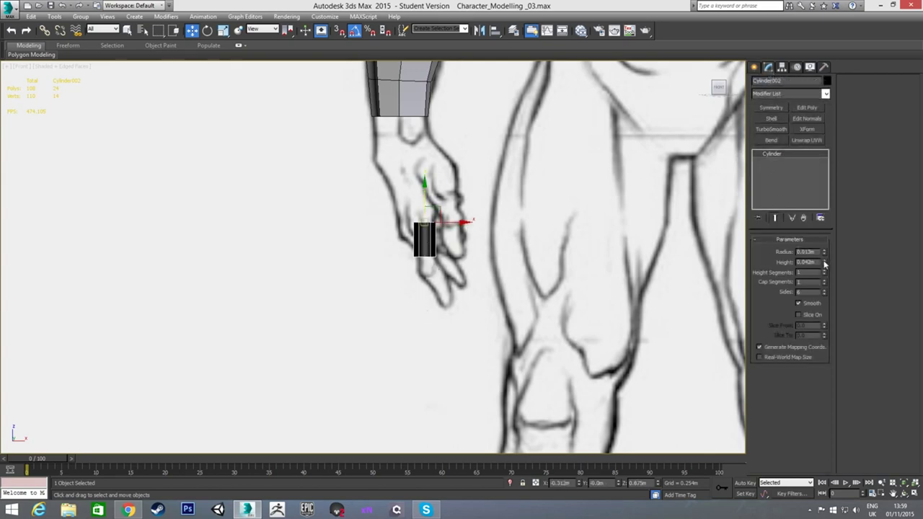
{"action": "left_click_drag", "start_coordinate": [825, 263], "coordinate": [821, 232]}
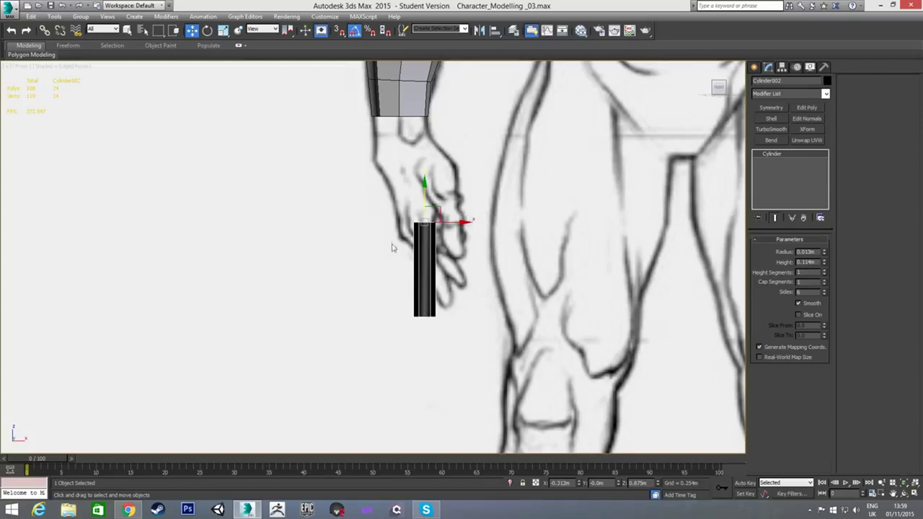
{"action": "scroll", "coordinate": [375, 251], "scroll_direction": "down", "scroll_amount": 5}
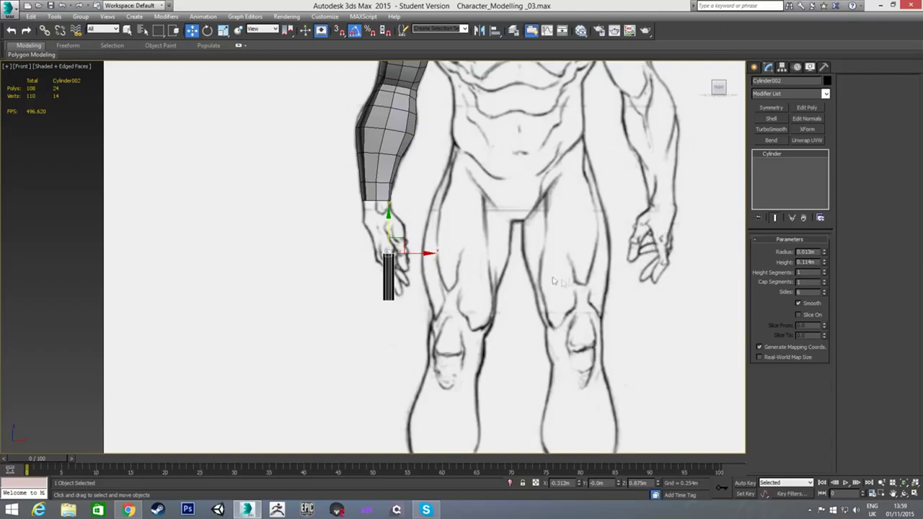
- Switch to the Left view, pan to the arm, and isolate the cylinder with Alt+Q
{"action": "key", "text": "l"}
{"action": "scroll", "coordinate": [462, 260], "scroll_direction": "down", "scroll_amount": 5}
{"action": "scroll", "coordinate": [405, 234], "scroll_direction": "up", "scroll_amount": 3}
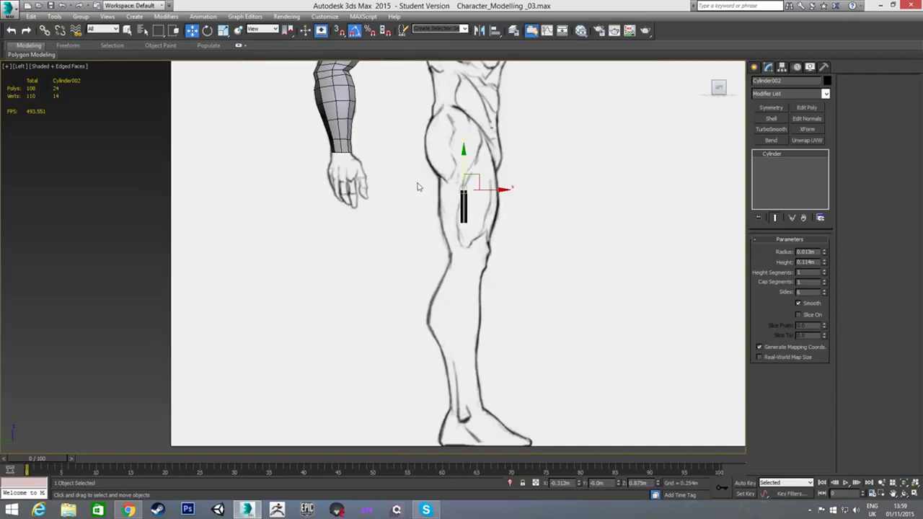
{"action": "middle_click_drag", "start_coordinate": [463, 191], "coordinate": [425, 205]}
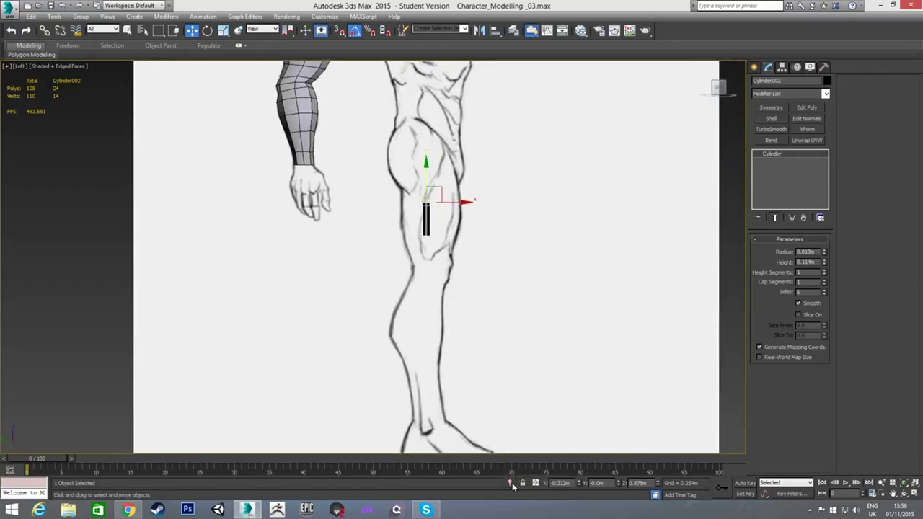
{"action": "key", "text": "alt+q"}
- Rotate the isolated cylinder 90° to lie horizontal and nudge it into place
{"action": "scroll", "coordinate": [449, 253], "scroll_direction": "down", "scroll_amount": 4}
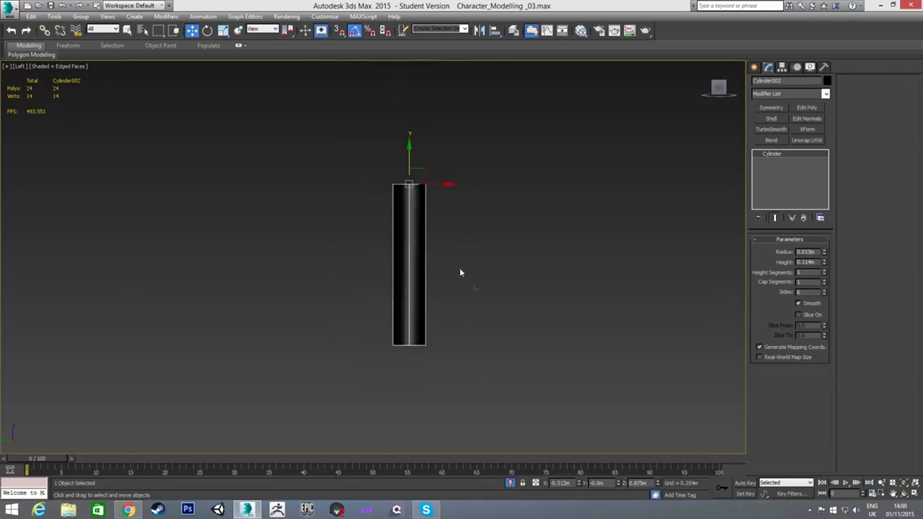
{"action": "middle_click_drag", "start_coordinate": [466, 212], "coordinate": [433, 234]}
{"action": "scroll", "coordinate": [368, 249], "scroll_direction": "down", "scroll_amount": 2}
{"action": "middle_click_drag", "start_coordinate": [361, 245], "coordinate": [373, 249]}
{"action": "scroll", "coordinate": [406, 219], "scroll_direction": "up", "scroll_amount": 2}
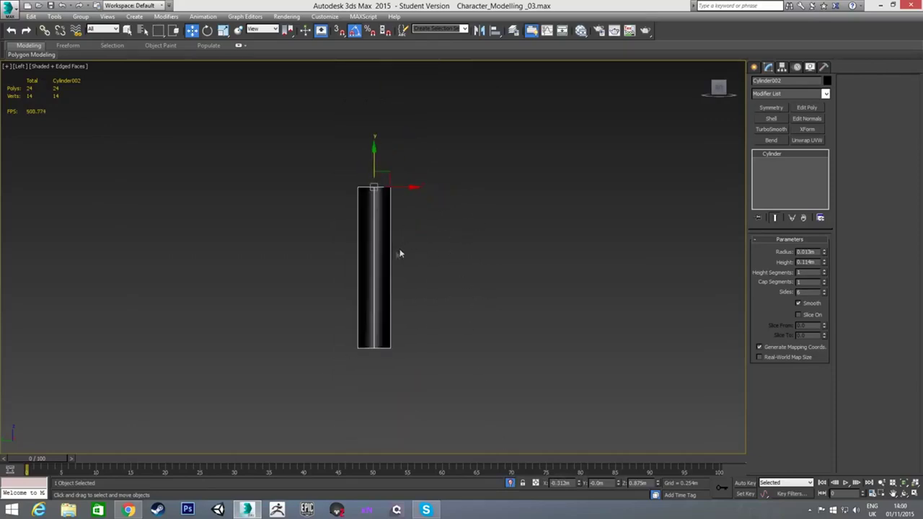
{"action": "key", "text": "e"}
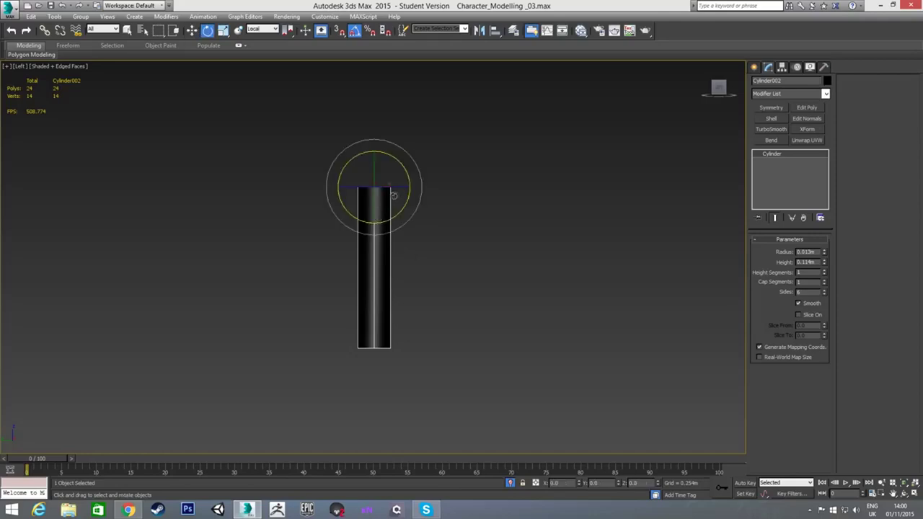
{"action": "left_click_drag", "start_coordinate": [406, 208], "coordinate": [423, 170]}
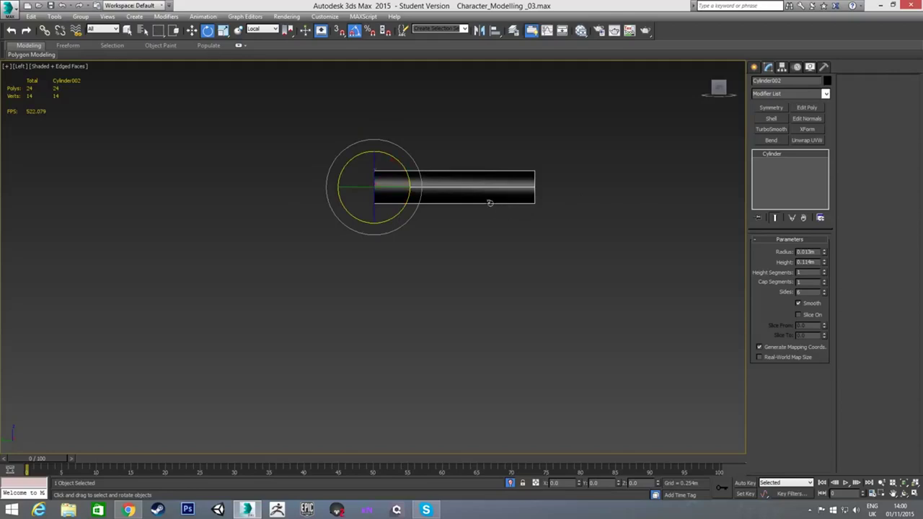
{"action": "key", "text": "w"}
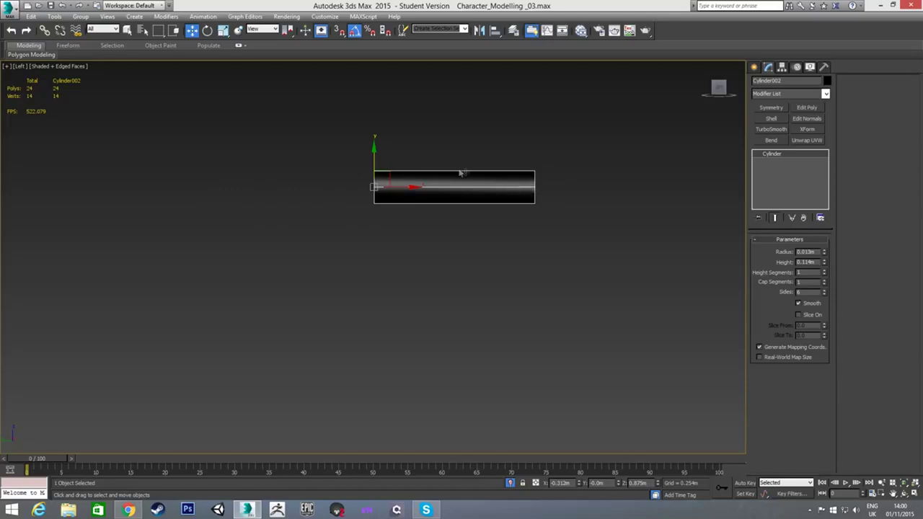
{"action": "left_click_drag", "start_coordinate": [489, 199], "coordinate": [487, 201]}
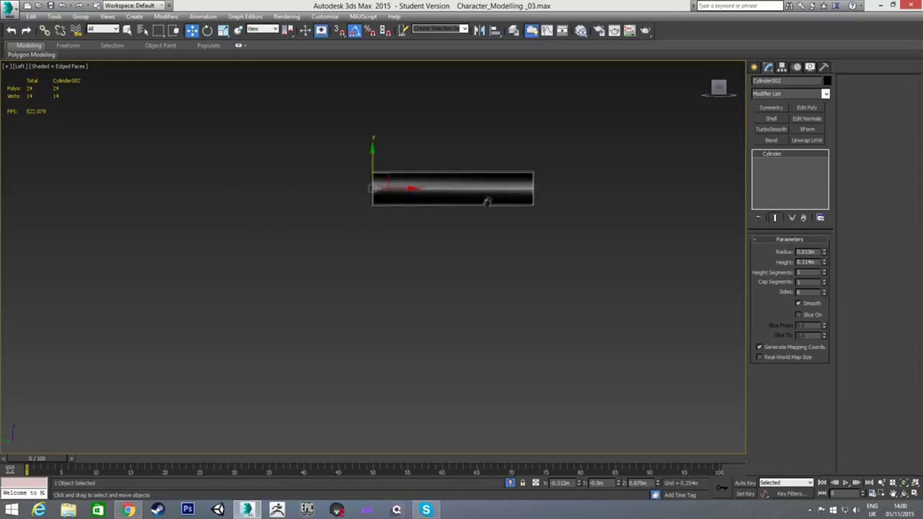
- Apply the plain Standard material (Material #4) from the Slate Material Editor
{"action": "scroll", "coordinate": [468, 212], "scroll_direction": "up", "scroll_amount": 3}
{"action": "key", "text": "m"}
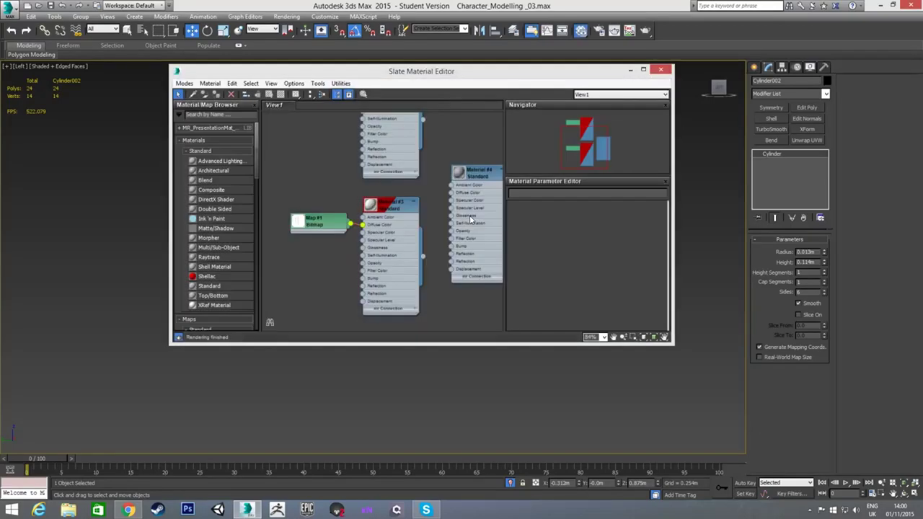
{"action": "left_click", "coordinate": [469, 178]}
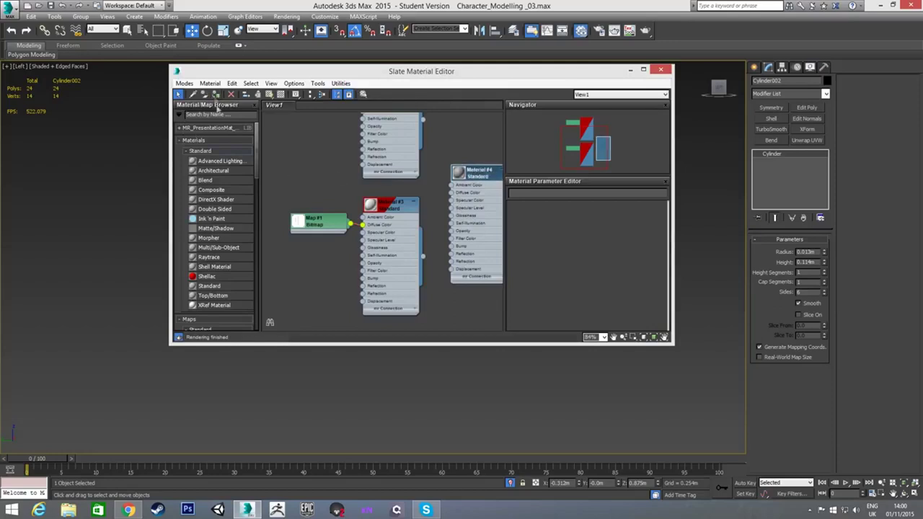
{"action": "left_click", "coordinate": [660, 69]}
{"action": "middle_click_drag", "start_coordinate": [439, 218], "coordinate": [411, 220]}
{"action": "scroll", "coordinate": [412, 219], "scroll_direction": "up", "scroll_amount": 2}
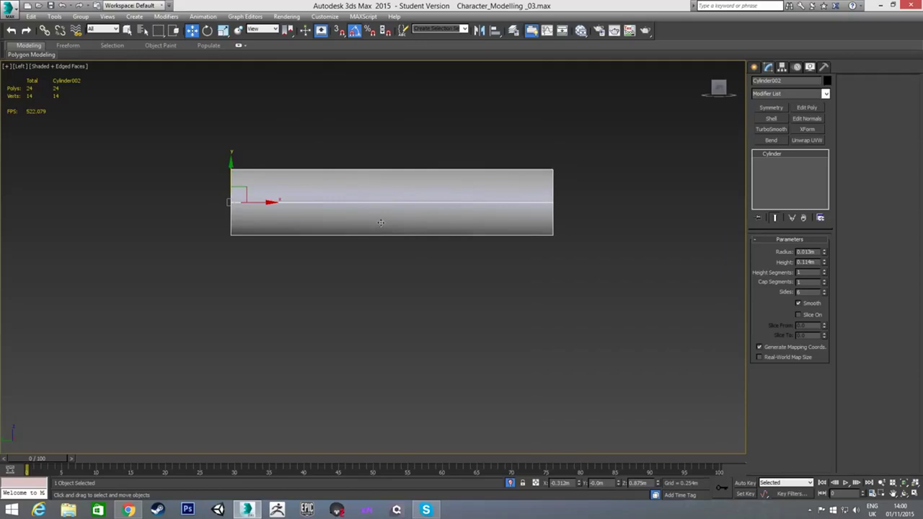
- Convert Cylinder002 to an Editable Poly from the right-click menu
{"action": "right_click", "coordinate": [387, 188]}
{"action": "mouse_move", "coordinate": [430, 280]}
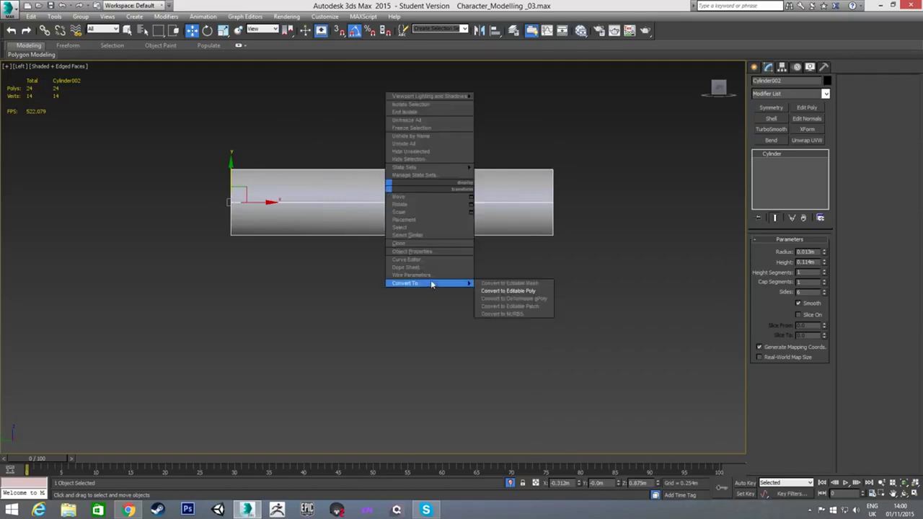
{"action": "left_click", "coordinate": [508, 291]}
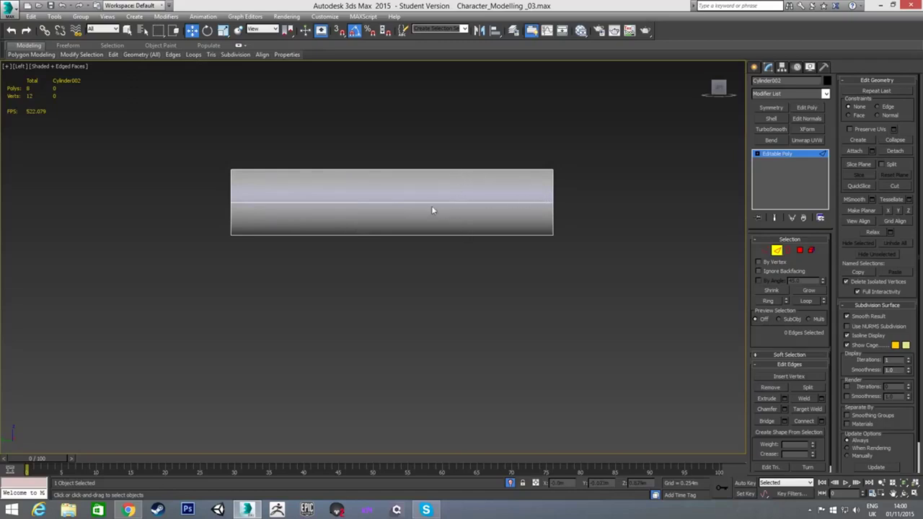
- Connect the cylinder's long edges with two new edge loops
{"action": "left_click_drag", "start_coordinate": [351, 149], "coordinate": [416, 270]}
{"action": "right_click", "coordinate": [426, 262]}
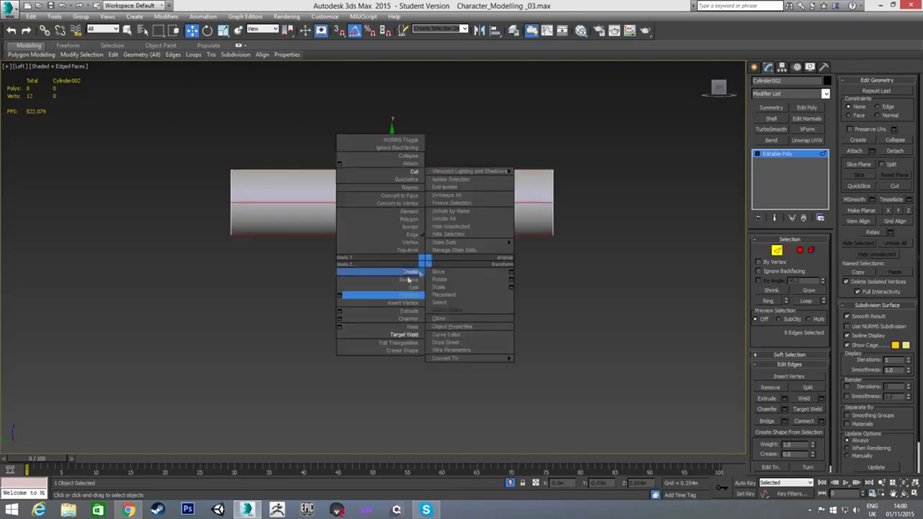
{"action": "left_click", "coordinate": [343, 297]}
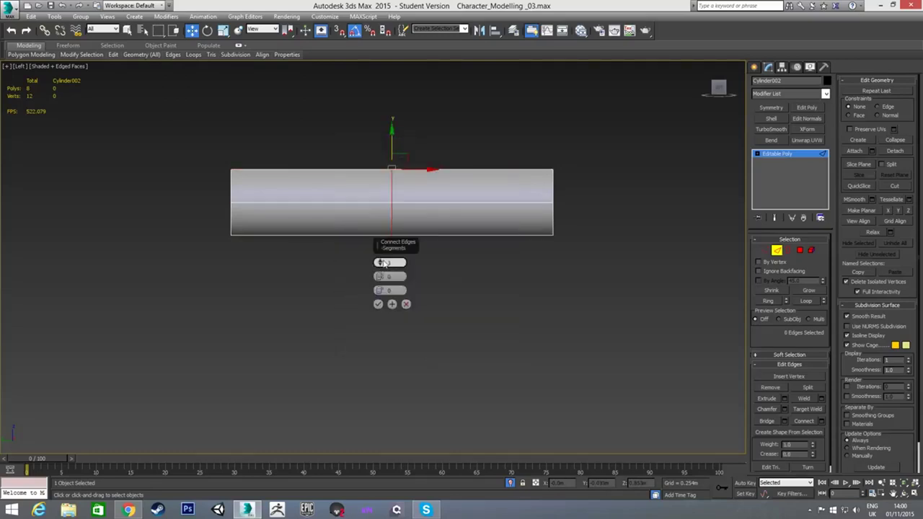
{"action": "left_click_drag", "start_coordinate": [383, 264], "coordinate": [384, 261]}
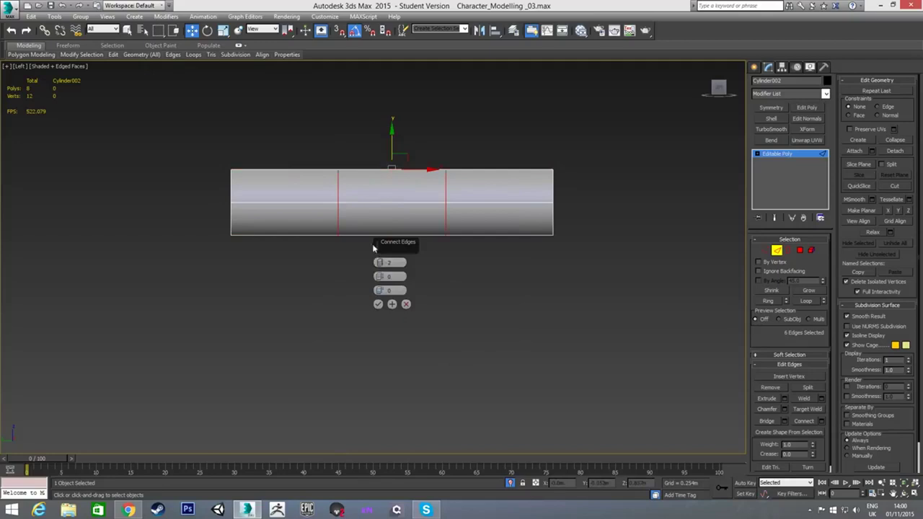
{"action": "left_click", "coordinate": [378, 304]}
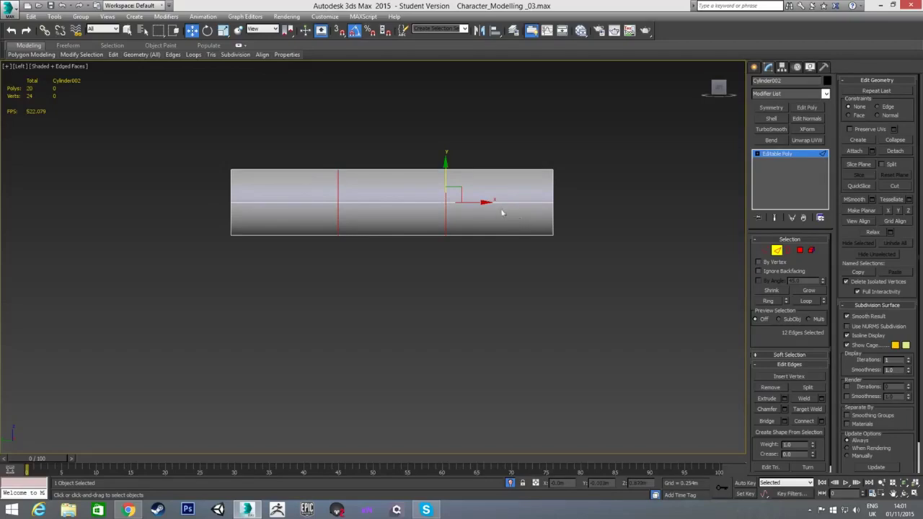
- Slide both loops right, then nudge the single right loop further right
{"action": "left_click_drag", "start_coordinate": [480, 202], "coordinate": [481, 204]}
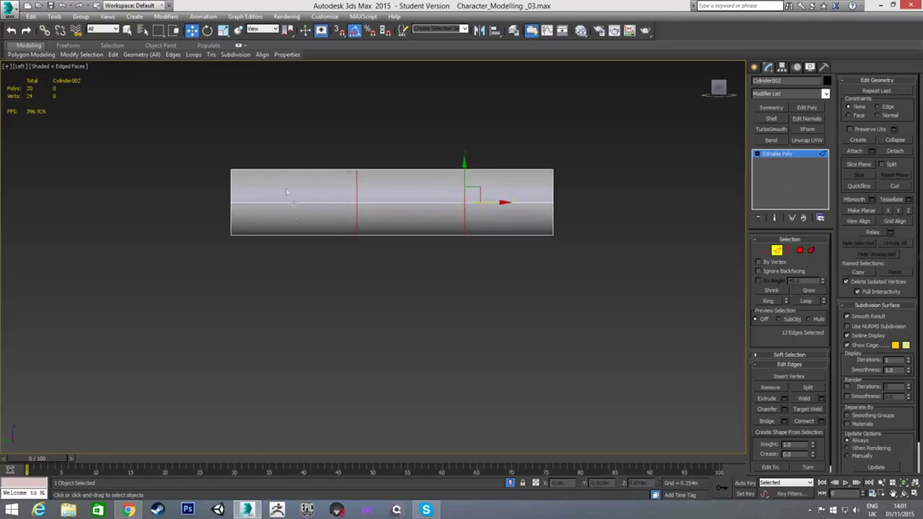
{"action": "double_click", "coordinate": [357, 207]}
{"action": "double_click", "coordinate": [465, 196]}
{"action": "double_click", "coordinate": [465, 194]}
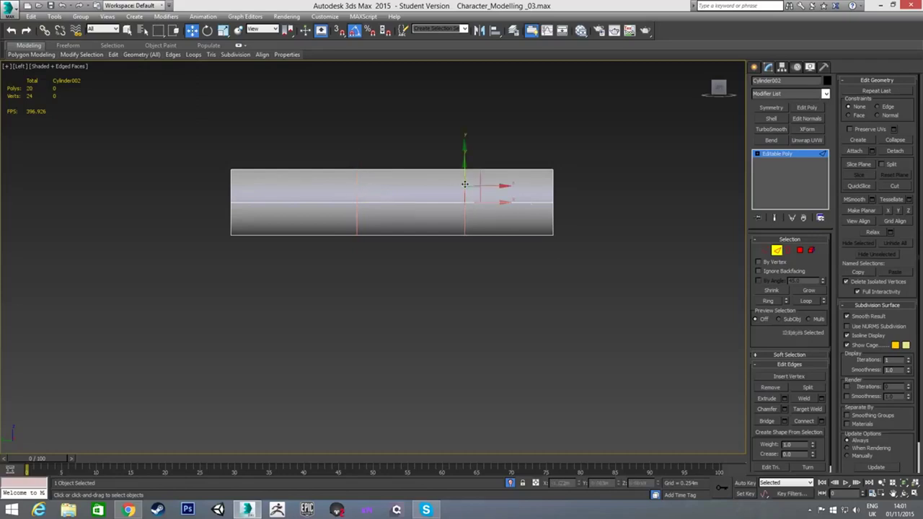
{"action": "left_click_drag", "start_coordinate": [490, 201], "coordinate": [497, 202]}
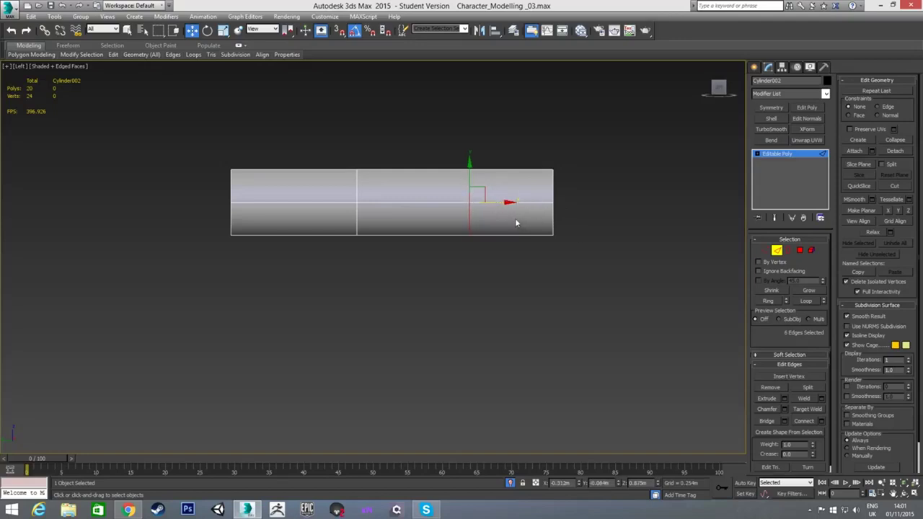
- Delete one end-cap polygon to leave that end of the cylinder open
{"action": "key", "text": "4"}
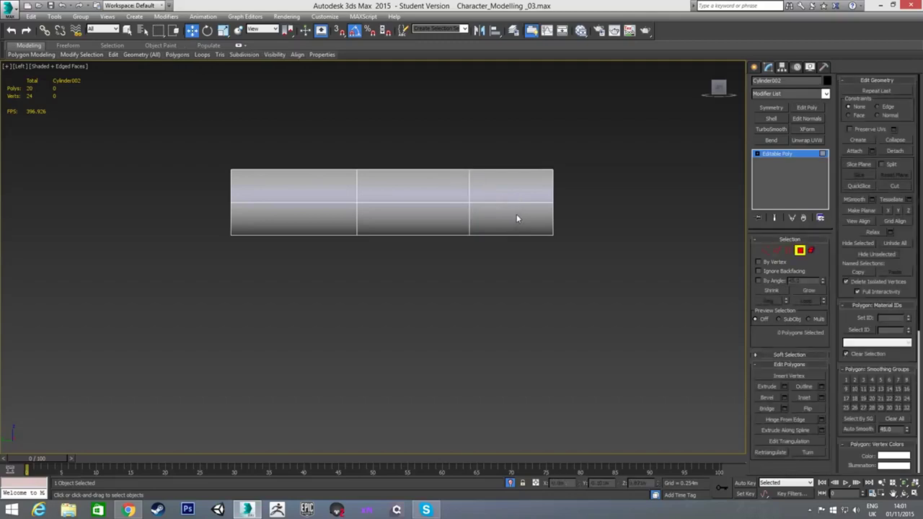
{"action": "middle_click_drag", "start_coordinate": [504, 207], "coordinate": [531, 219], "text": "alt"}
{"action": "left_click", "coordinate": [258, 210]}
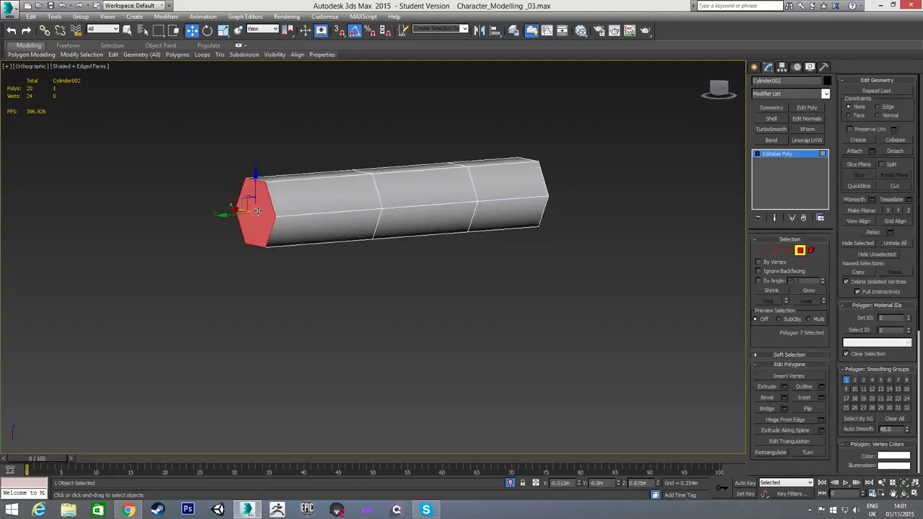
{"action": "key", "text": "Delete"}
- Inset the opposite end cap by 0.004m
{"action": "middle_click_drag", "start_coordinate": [360, 206], "coordinate": [487, 204], "text": "alt"}
{"action": "left_click", "coordinate": [513, 214]}
{"action": "scroll", "coordinate": [520, 209], "scroll_direction": "up", "scroll_amount": 5}
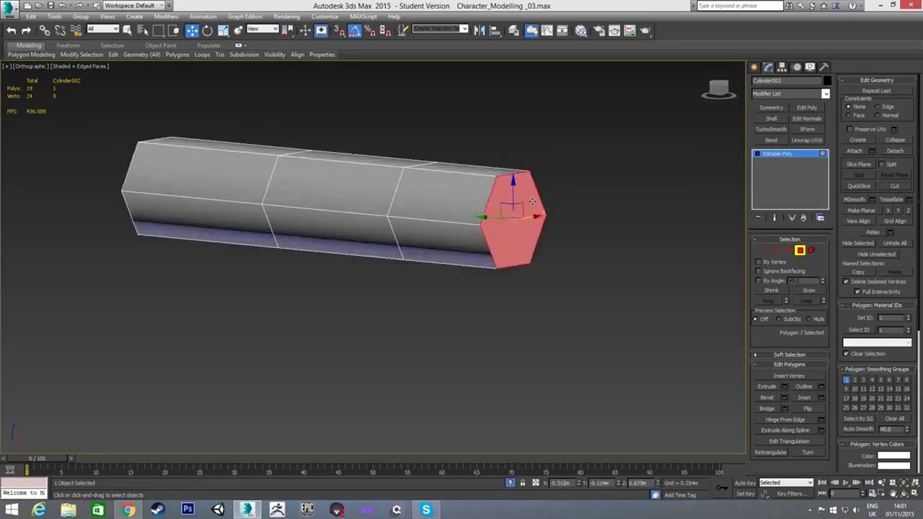
{"action": "right_click", "coordinate": [571, 199]}
{"action": "left_click", "coordinate": [485, 249]}
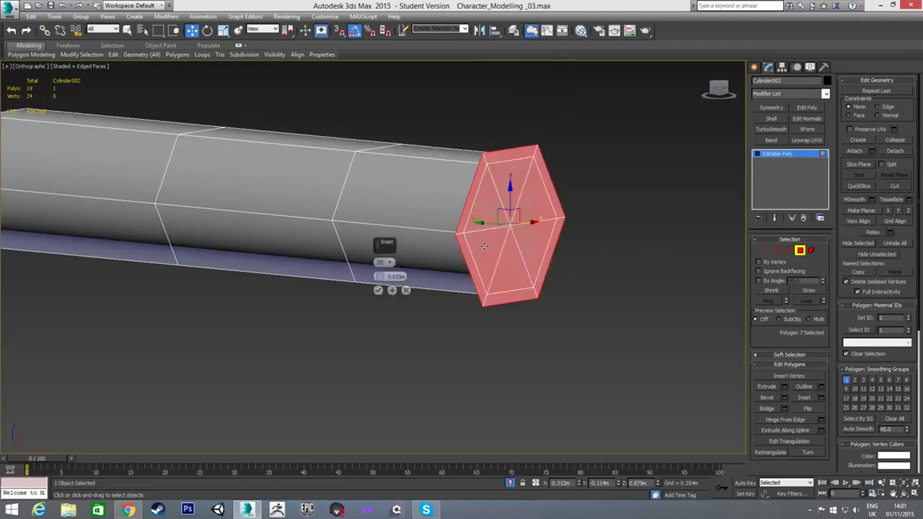
{"action": "left_click_drag", "start_coordinate": [380, 276], "coordinate": [390, 392]}
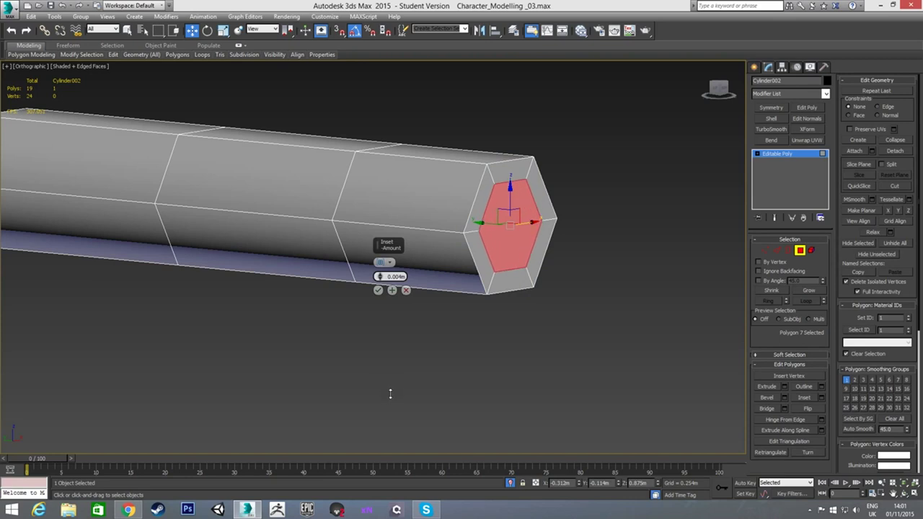
{"action": "left_click", "coordinate": [378, 290]}
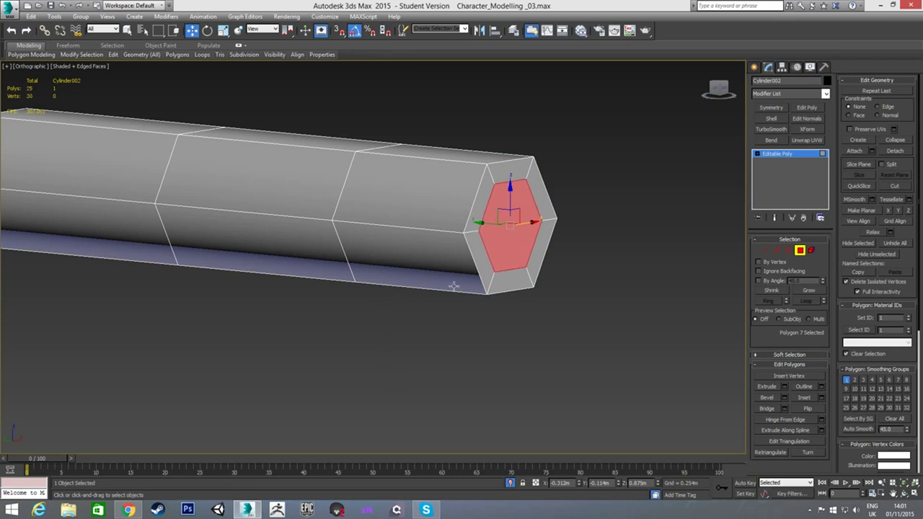
{"action": "key", "text": "l"}
{"action": "scroll", "coordinate": [469, 234], "scroll_direction": "up", "scroll_amount": 10}
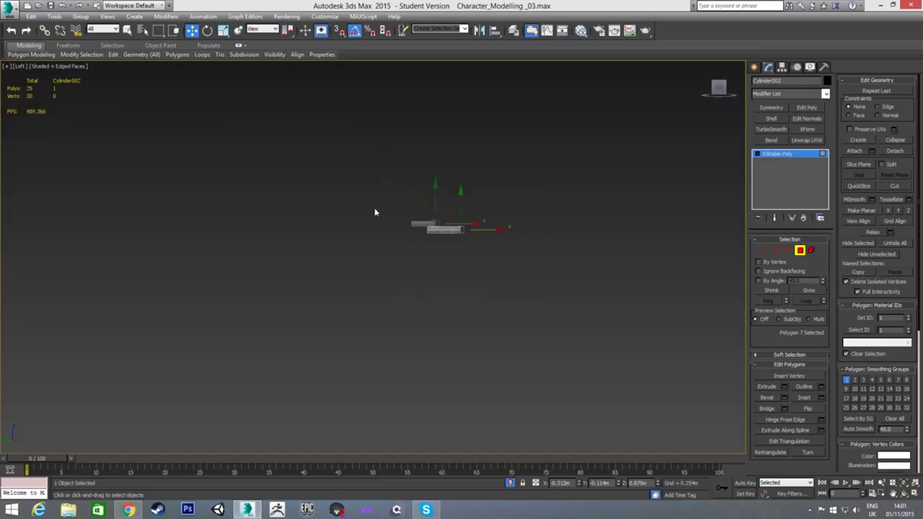
- Push the inset cap polygon outward along X and raise it slightly to taper the tip
{"action": "left_click_drag", "start_coordinate": [512, 240], "coordinate": [523, 243]}
{"action": "scroll", "coordinate": [493, 218], "scroll_direction": "up", "scroll_amount": 3}
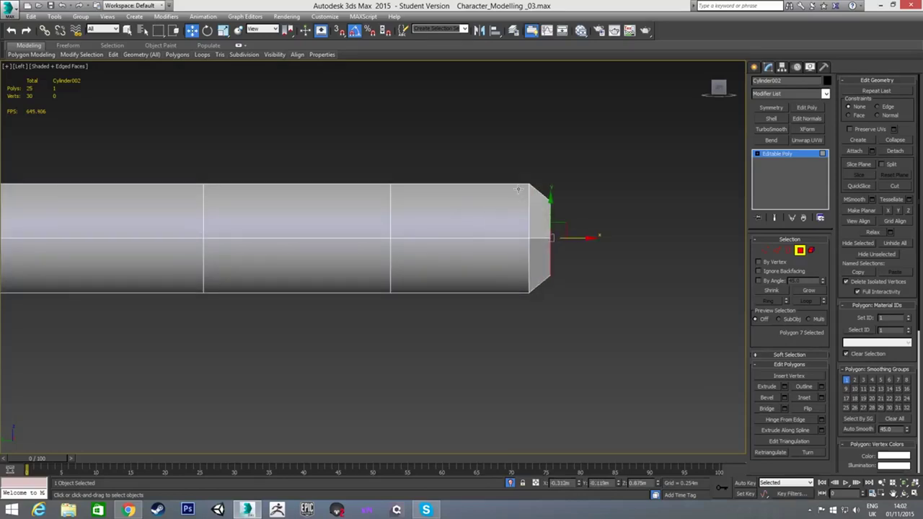
{"action": "left_click_drag", "start_coordinate": [551, 207], "coordinate": [551, 185]}
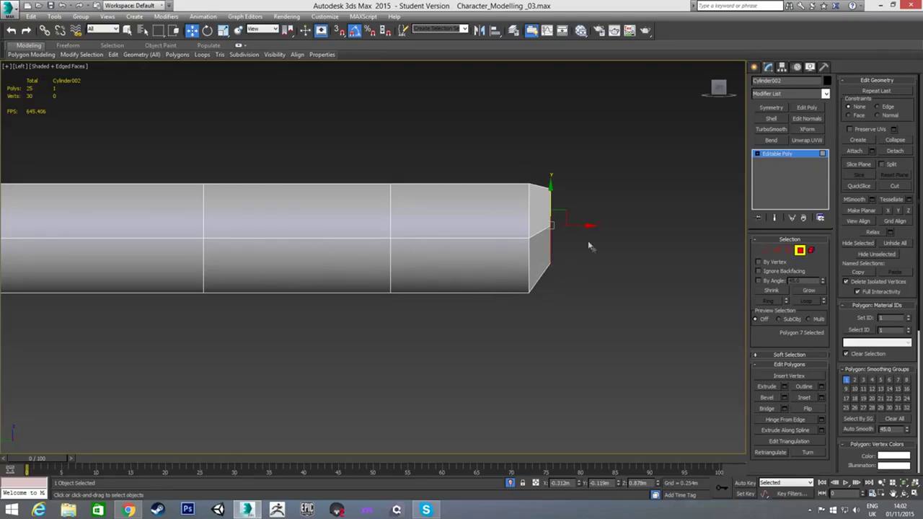
{"action": "middle_click_drag", "start_coordinate": [577, 262], "coordinate": [606, 254], "text": "alt"}
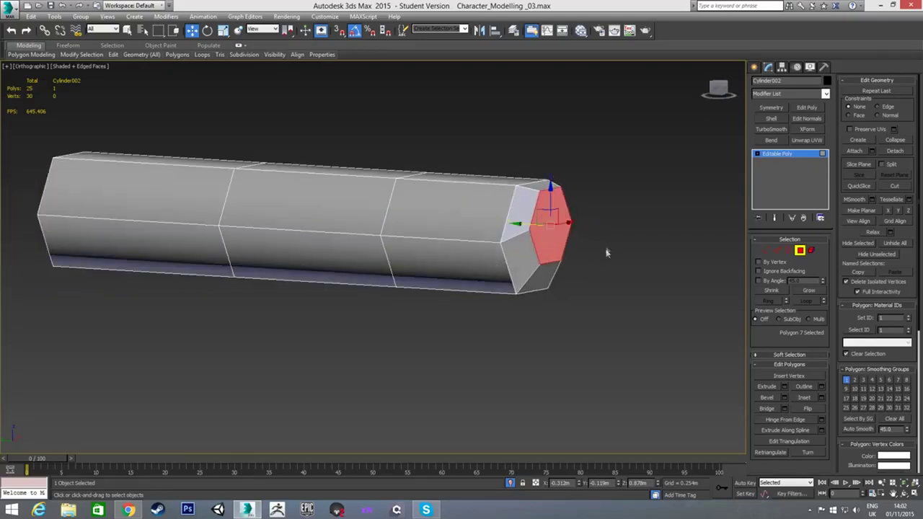
- Inset the fingertip cap polygon a second time
{"action": "right_click", "coordinate": [605, 256]}
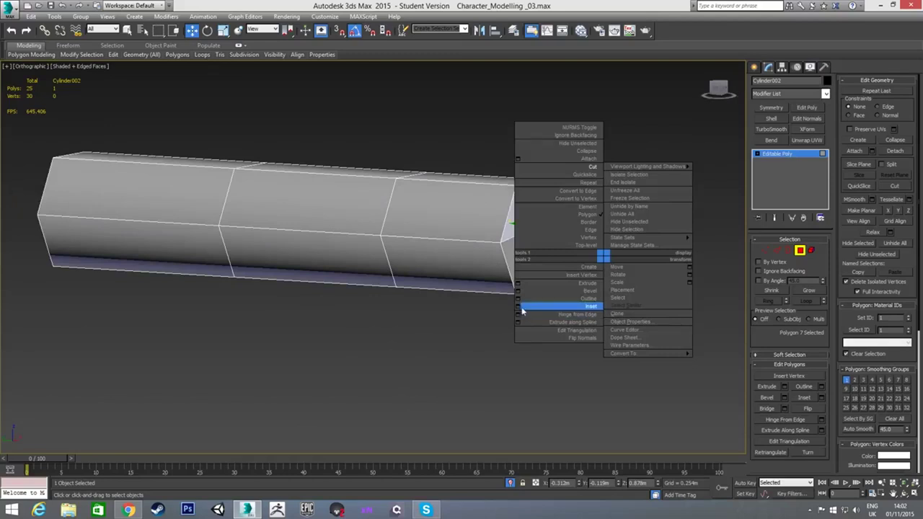
{"action": "left_click", "coordinate": [519, 307]}
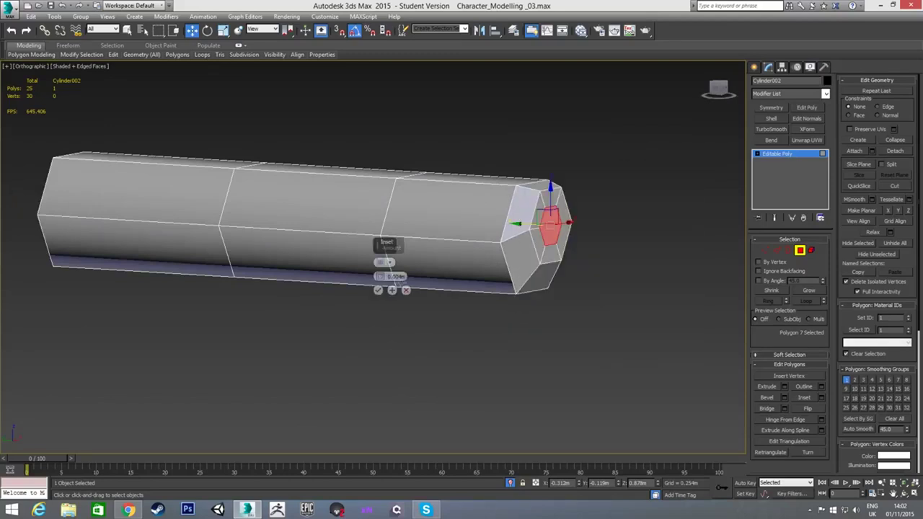
{"action": "left_click", "coordinate": [378, 290]}
{"action": "middle_click_drag", "start_coordinate": [515, 222], "coordinate": [488, 265], "text": "alt"}
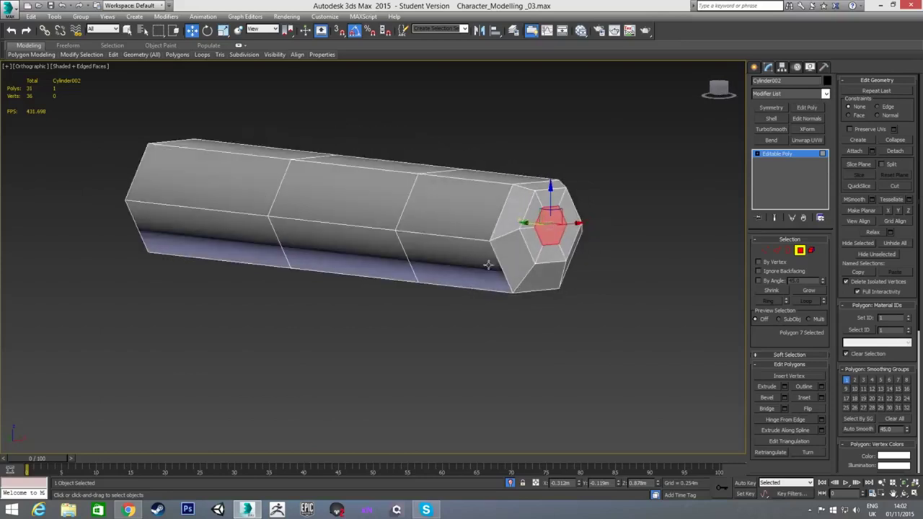
- Collapse the six inner cap vertices into one centre point, forming a triangle fan
{"action": "left_click", "coordinate": [766, 251]}
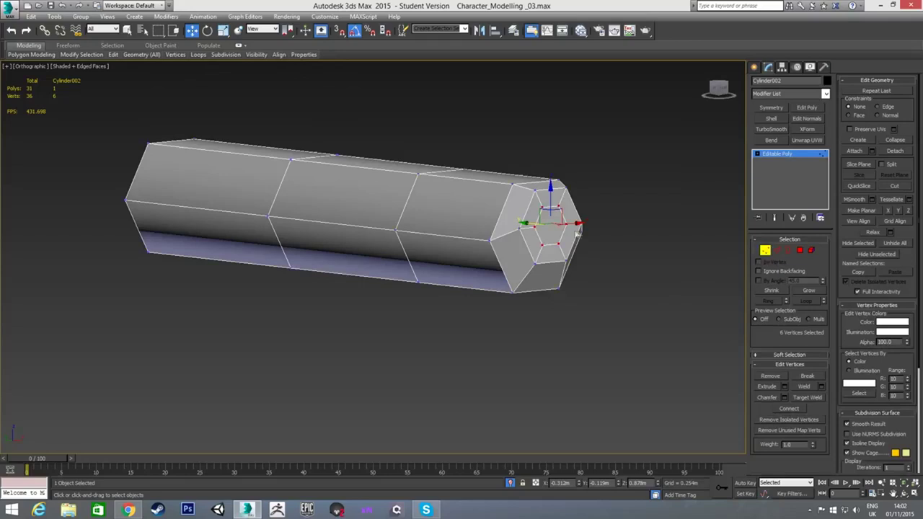
{"action": "scroll", "coordinate": [519, 237], "scroll_direction": "up", "scroll_amount": 3}
{"action": "middle_click_drag", "start_coordinate": [490, 241], "coordinate": [491, 257], "text": "alt"}
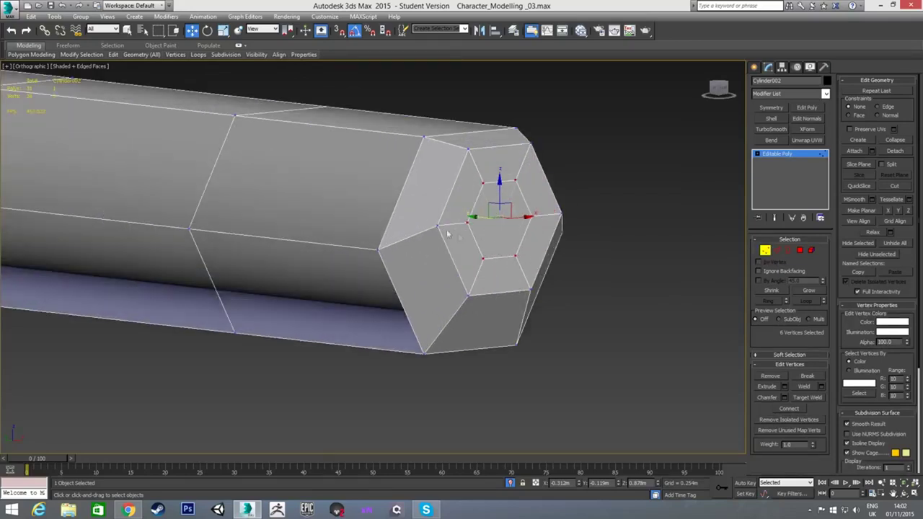
{"action": "right_click", "coordinate": [445, 204]}
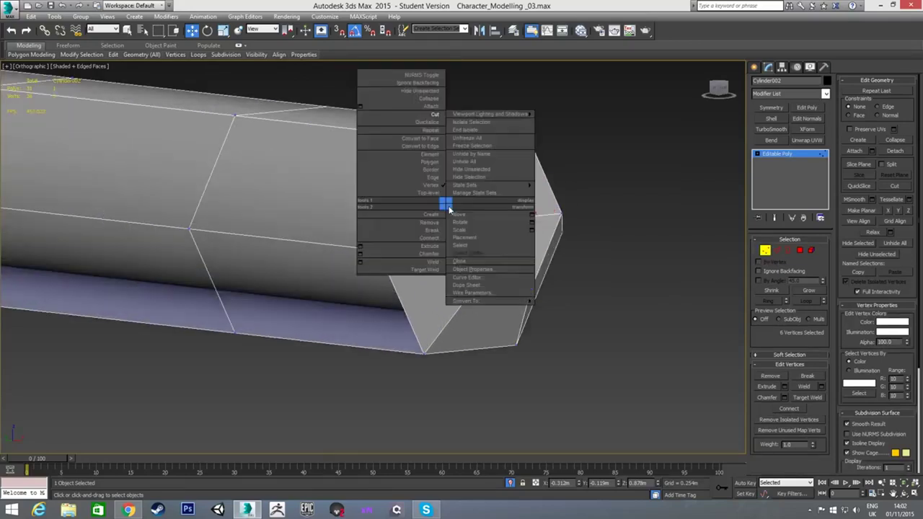
{"action": "left_click", "coordinate": [433, 99]}
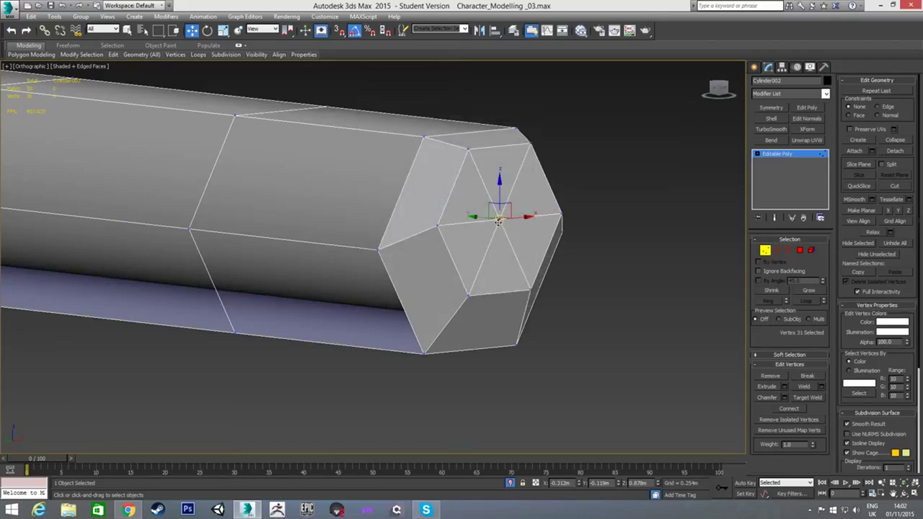
{"action": "middle_click_drag", "start_coordinate": [455, 235], "coordinate": [434, 233], "text": "alt"}
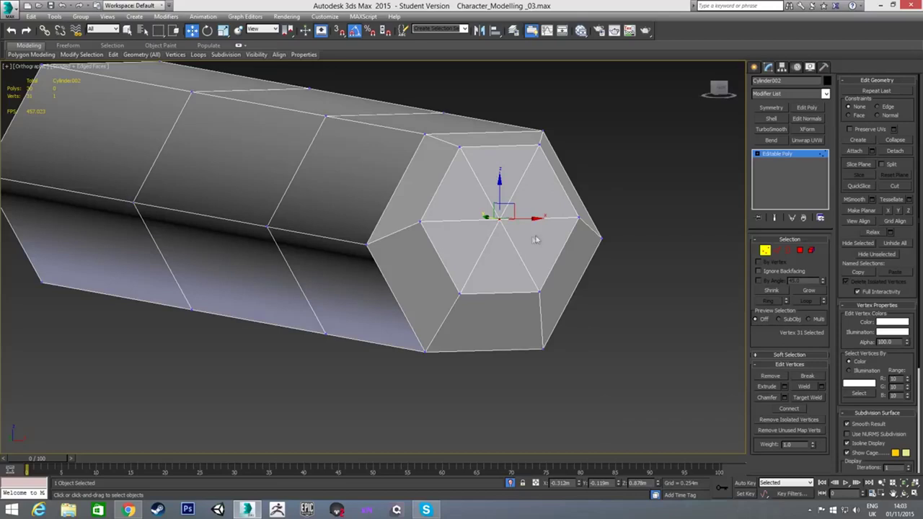
- In the Left view, pull the tip vertex outward along X
{"action": "key", "text": "l"}
{"action": "scroll", "coordinate": [502, 231], "scroll_direction": "up", "scroll_amount": 10}
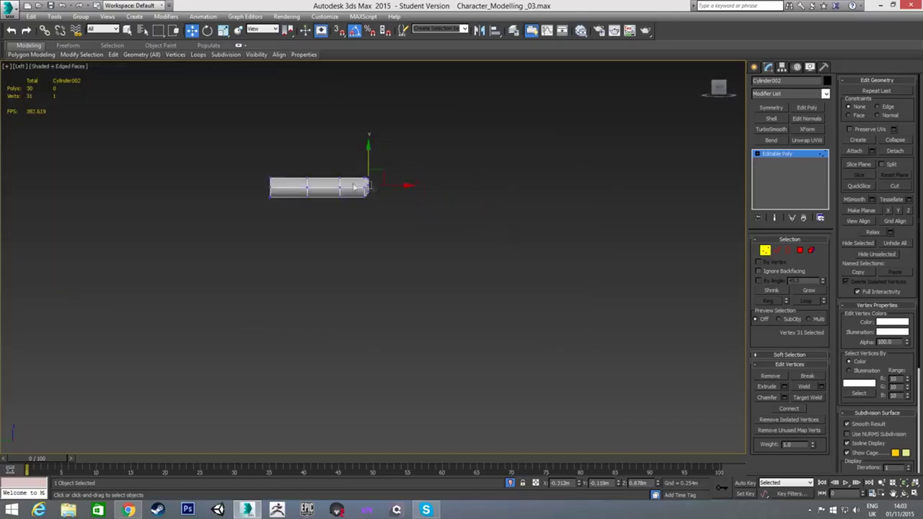
{"action": "left_click_drag", "start_coordinate": [508, 232], "coordinate": [541, 222]}
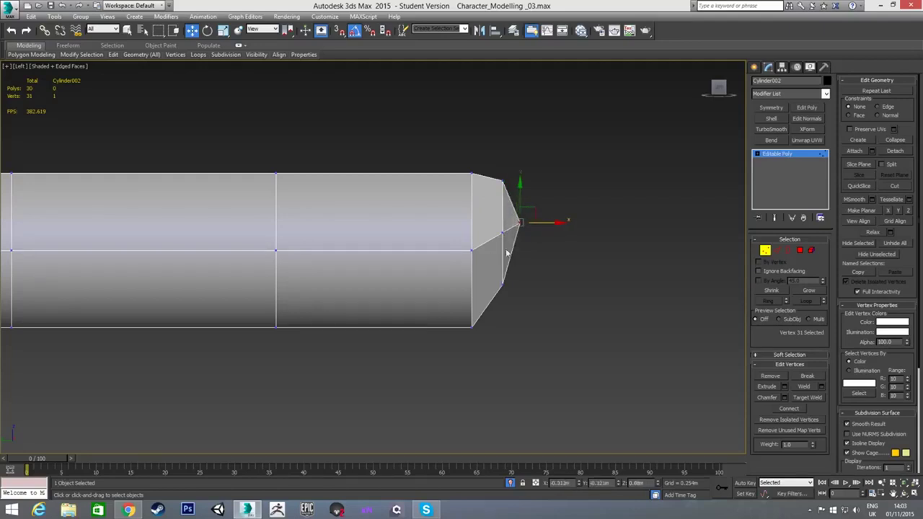
{"action": "scroll", "coordinate": [677, 227], "scroll_direction": "down", "scroll_amount": 3}
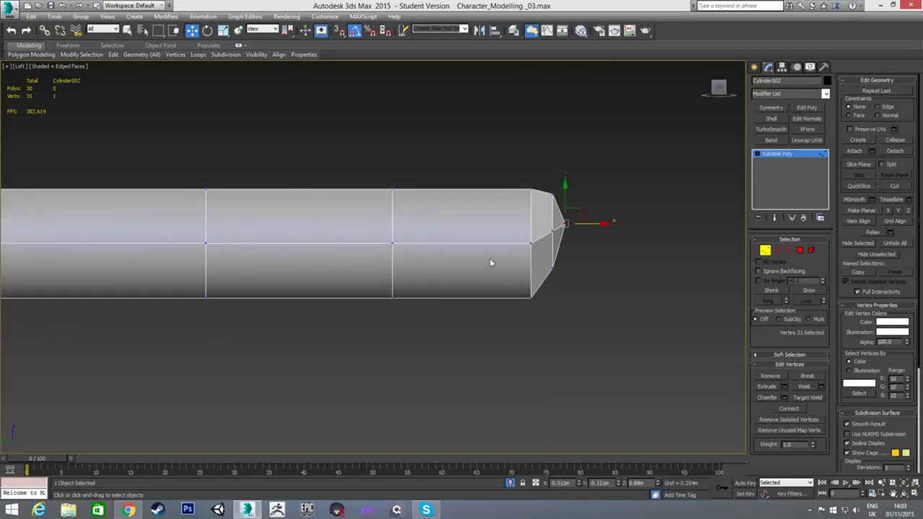
- Lower the bottom corner vertices to straighten the fingertip's underside
{"action": "left_click_drag", "start_coordinate": [523, 290], "coordinate": [547, 296]}
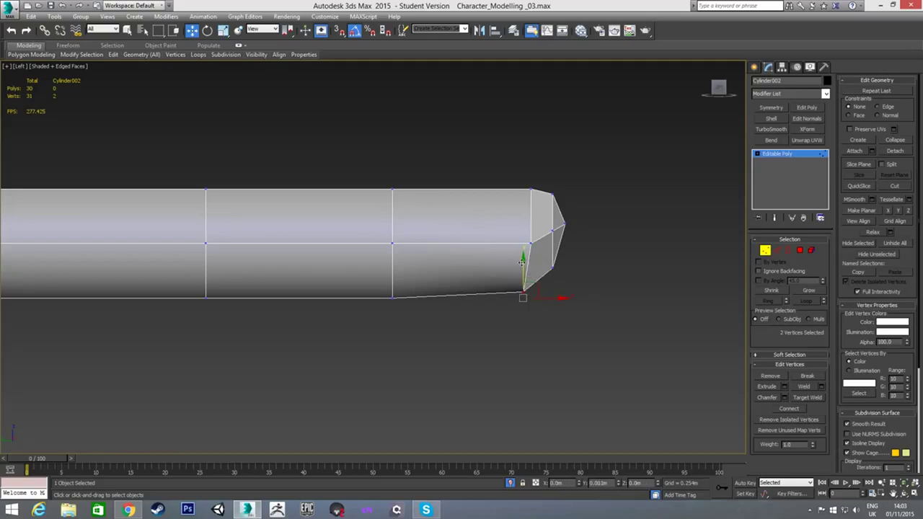
{"action": "left_click_drag", "start_coordinate": [521, 262], "coordinate": [522, 267]}
{"action": "left_click", "coordinate": [475, 357]}
{"action": "middle_click_drag", "start_coordinate": [450, 290], "coordinate": [477, 290]}
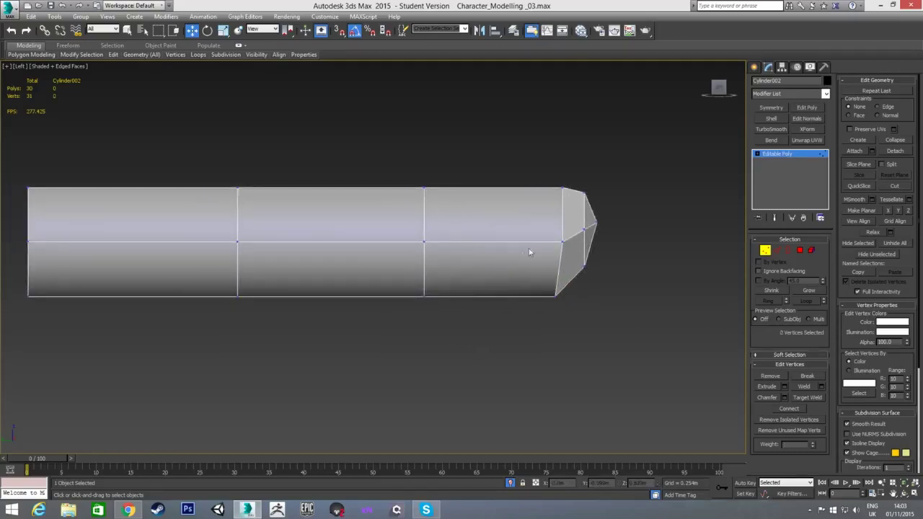
{"action": "middle_click_drag", "start_coordinate": [453, 255], "coordinate": [511, 253]}
{"action": "scroll", "coordinate": [511, 252], "scroll_direction": "down", "scroll_amount": 2}
{"action": "key", "text": "2"}
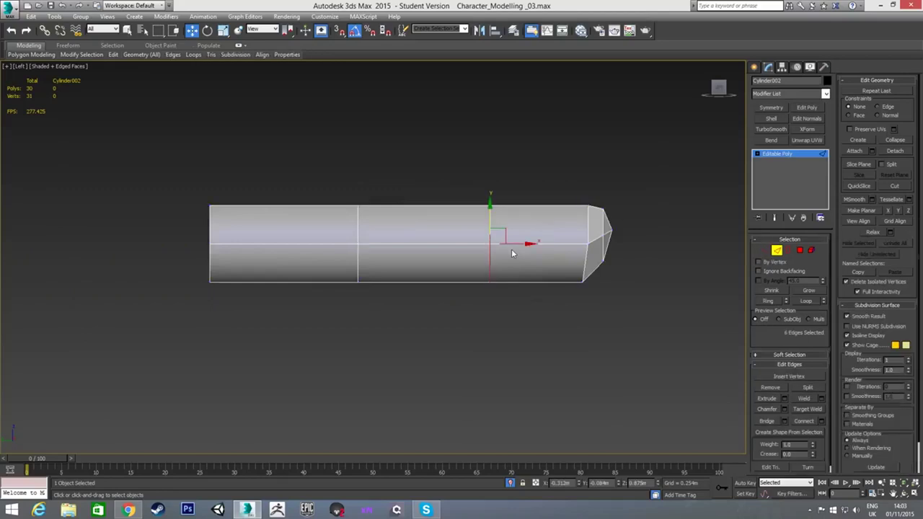
- Chamfer both knuckle edge loops at 0.005m with 2 segments
{"action": "left_click", "coordinate": [356, 227]}
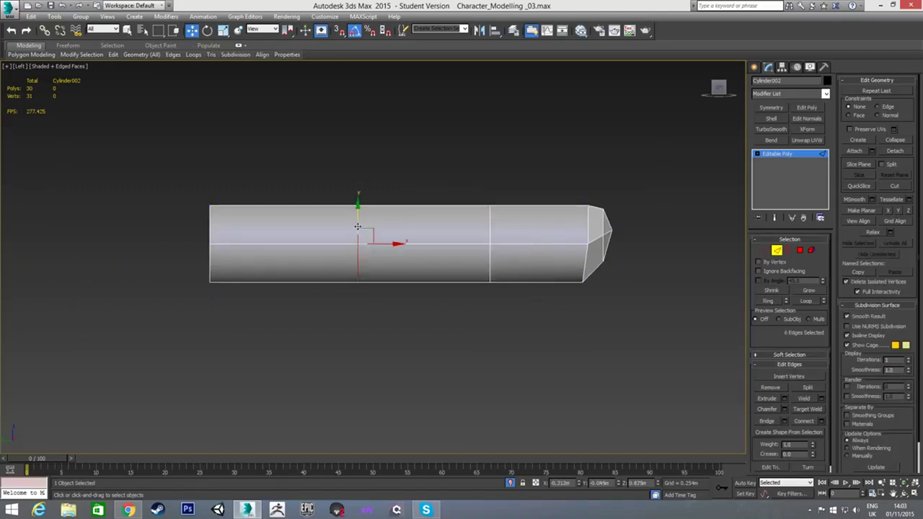
{"action": "left_click", "coordinate": [489, 231], "text": "ctrl"}
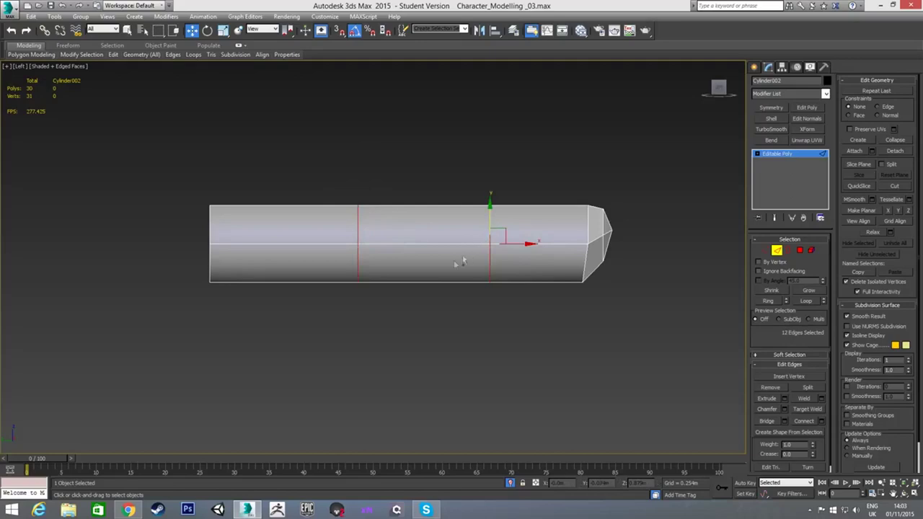
{"action": "right_click", "coordinate": [413, 311]}
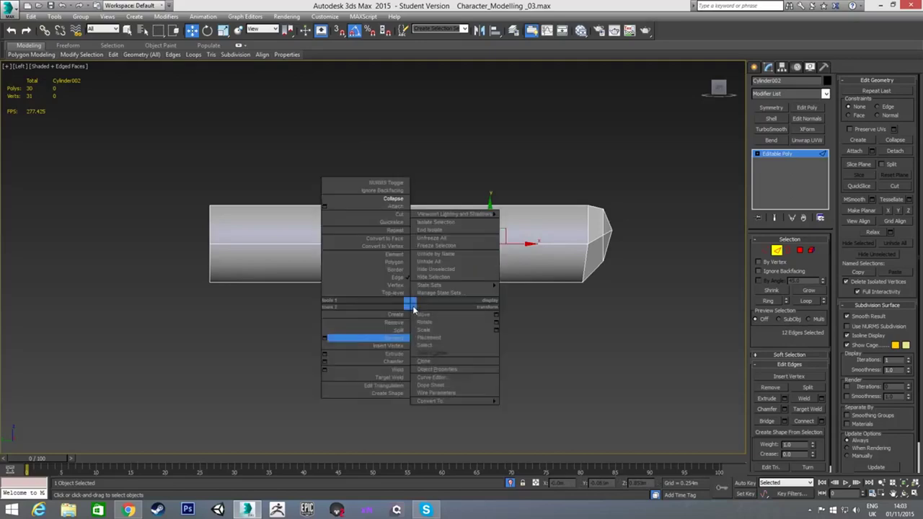
{"action": "left_click", "coordinate": [324, 362]}
{"action": "left_click_drag", "start_coordinate": [378, 277], "coordinate": [385, 346]}
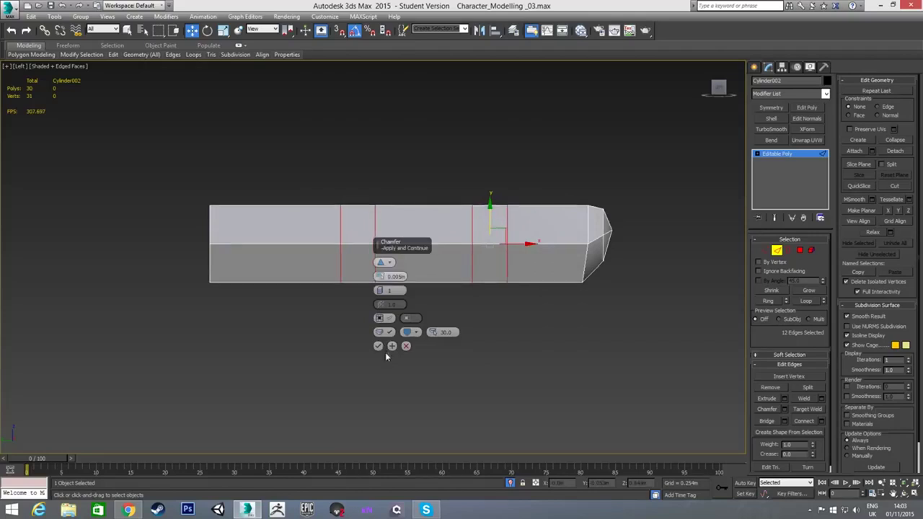
{"action": "left_click_drag", "start_coordinate": [382, 291], "coordinate": [381, 288]}
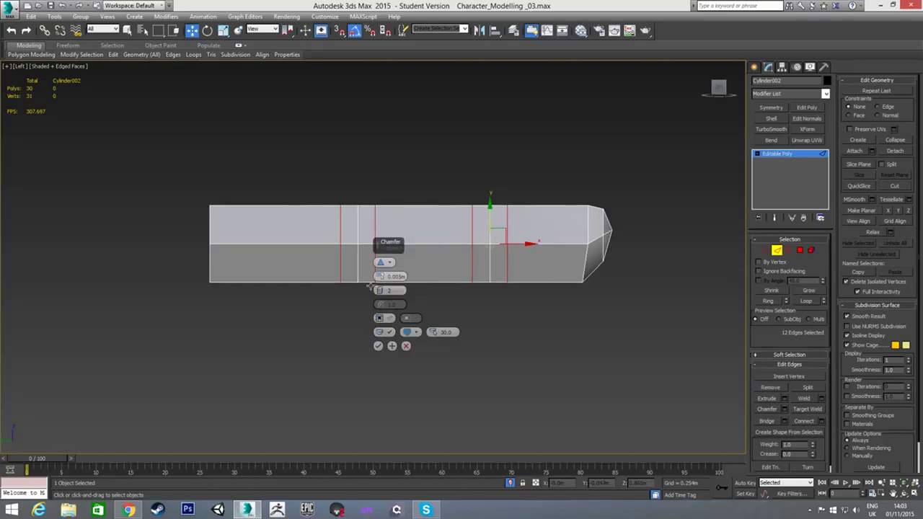
{"action": "left_click", "coordinate": [378, 346]}
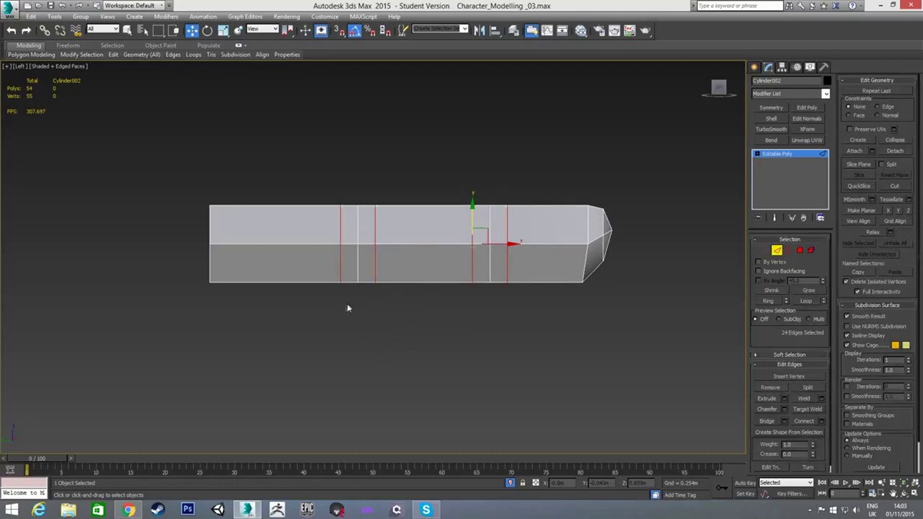
- Scale the bottom vertices of both knuckle bands inward along X
{"action": "key", "text": "1"}
{"action": "left_click_drag", "start_coordinate": [412, 311], "coordinate": [411, 311]}
{"action": "key", "text": "w"}
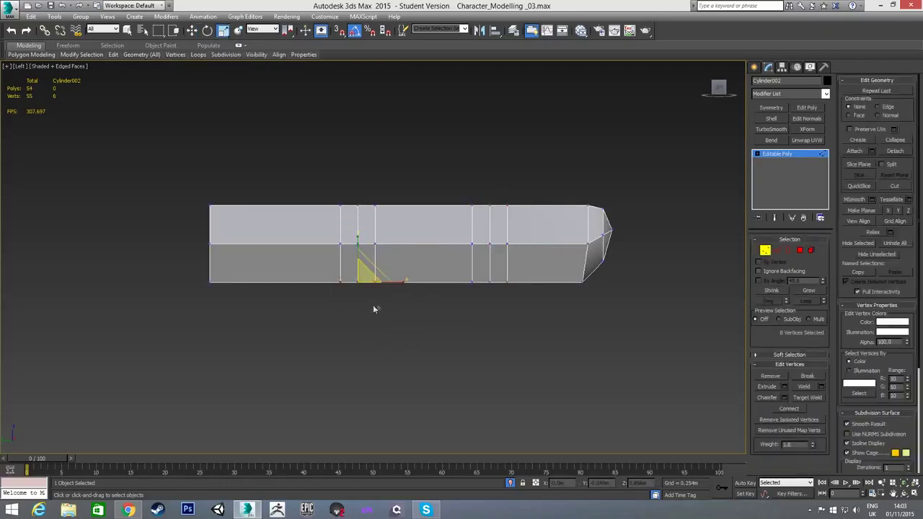
{"action": "key", "text": "r"}
{"action": "left_click_drag", "start_coordinate": [399, 281], "coordinate": [379, 283]}
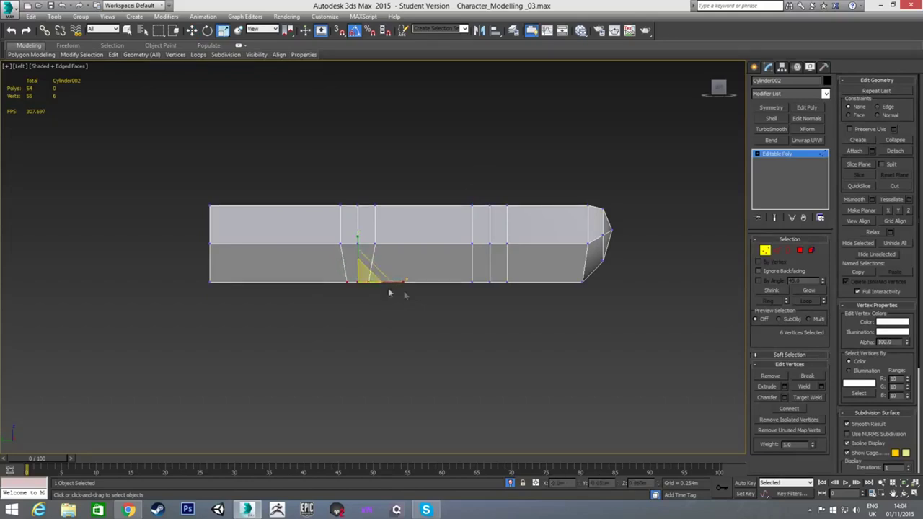
{"action": "left_click_drag", "start_coordinate": [466, 274], "coordinate": [505, 278]}
- Move the middle underside vertices of both bands down onto the bottom edge
{"action": "left_click", "coordinate": [425, 328]}
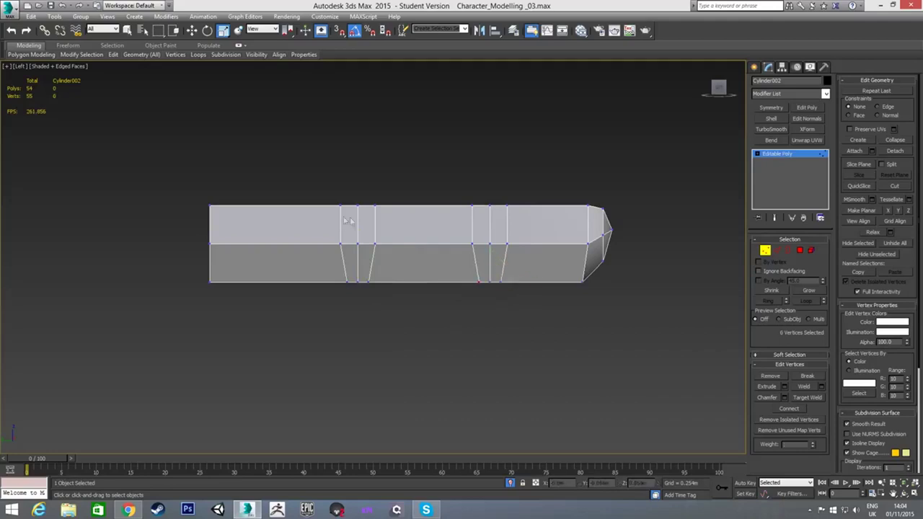
{"action": "left_click_drag", "start_coordinate": [352, 285], "coordinate": [364, 292]}
{"action": "left_click_drag", "start_coordinate": [488, 282], "coordinate": [494, 293], "text": "ctrl"}
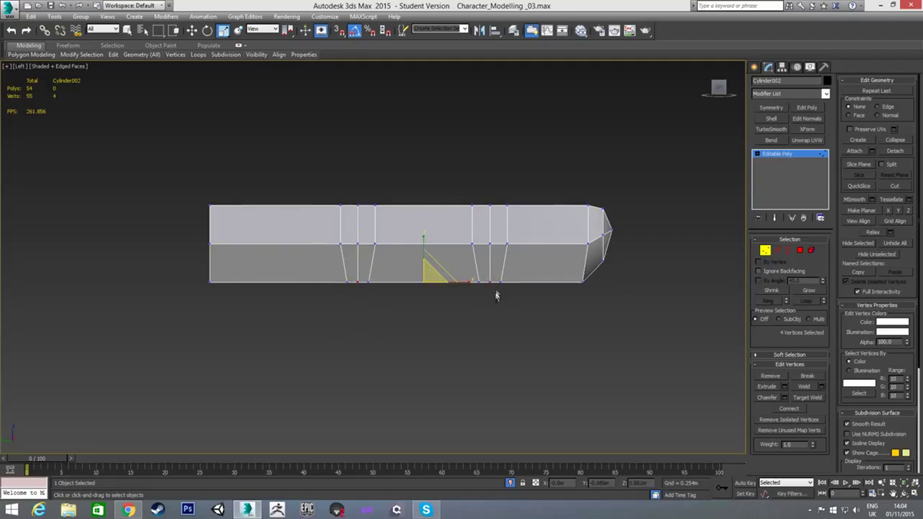
{"action": "key", "text": "w"}
{"action": "left_click_drag", "start_coordinate": [424, 259], "coordinate": [423, 257]}
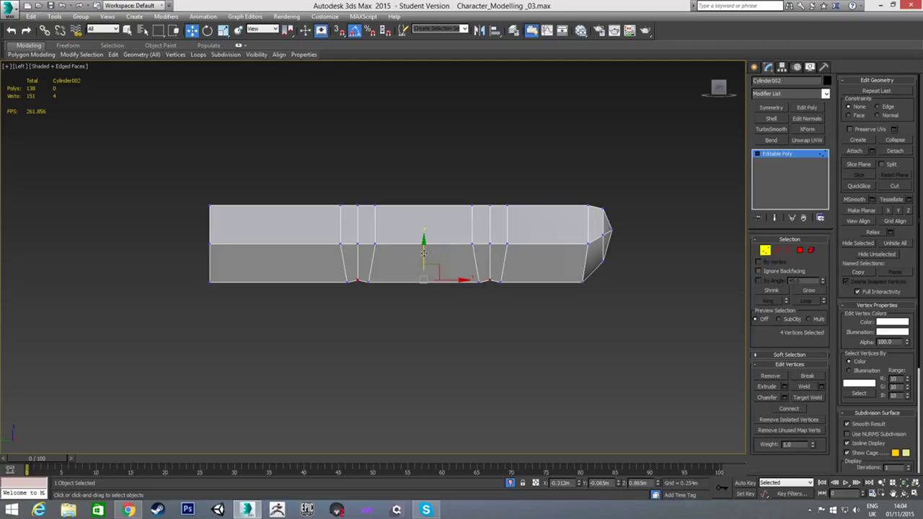
{"action": "mouse_move", "coordinate": [423, 252]}
{"action": "left_mouse_down"}
{"action": "mouse_move", "coordinate": [423, 263]}
{"action": "mouse_move", "coordinate": [426, 253]}
{"action": "left_mouse_up"}
{"action": "left_click", "coordinate": [387, 302]}
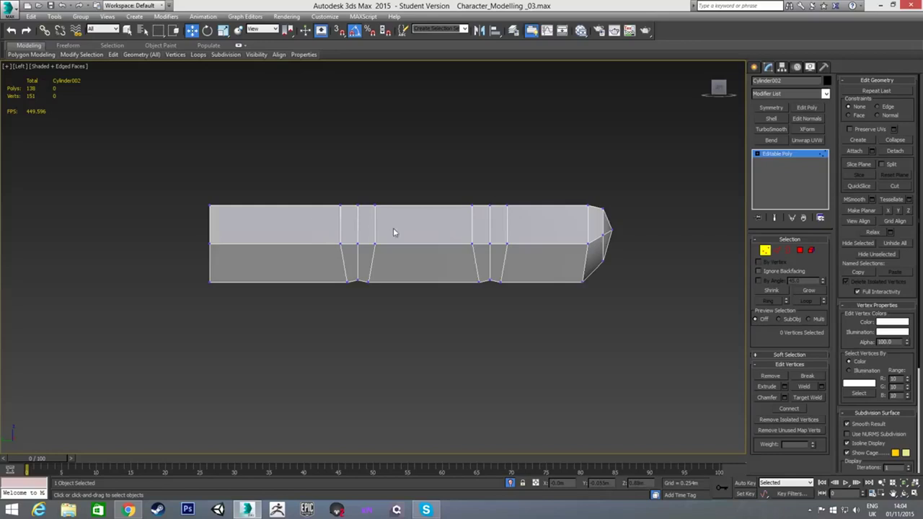
- In the Top view, narrow the finger's top-end section along X
{"action": "key", "text": "t"}
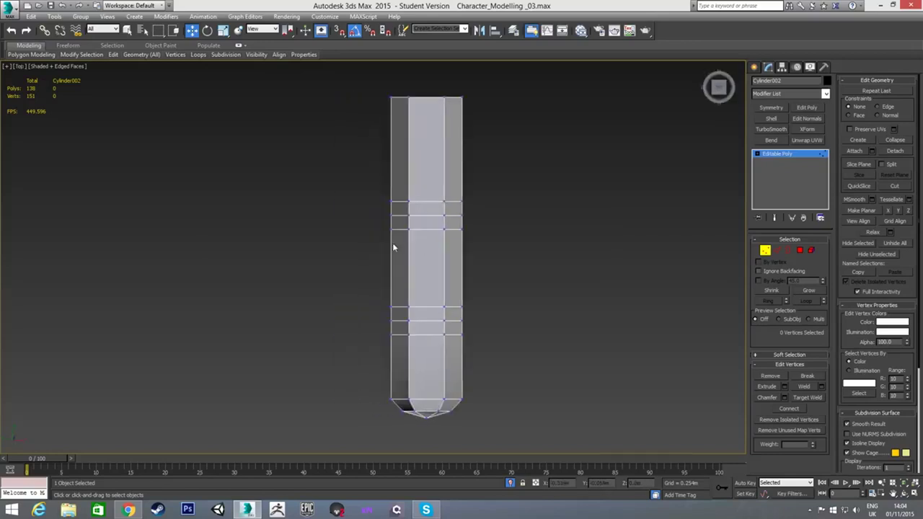
{"action": "left_click_drag", "start_coordinate": [399, 103], "coordinate": [502, 119]}
{"action": "left_click_drag", "start_coordinate": [381, 87], "coordinate": [503, 210]}
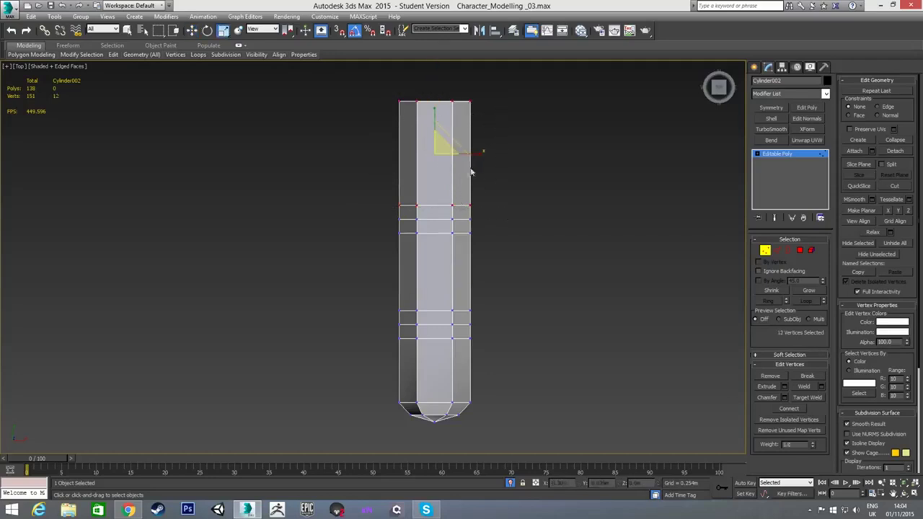
{"action": "left_click_drag", "start_coordinate": [477, 155], "coordinate": [476, 154]}
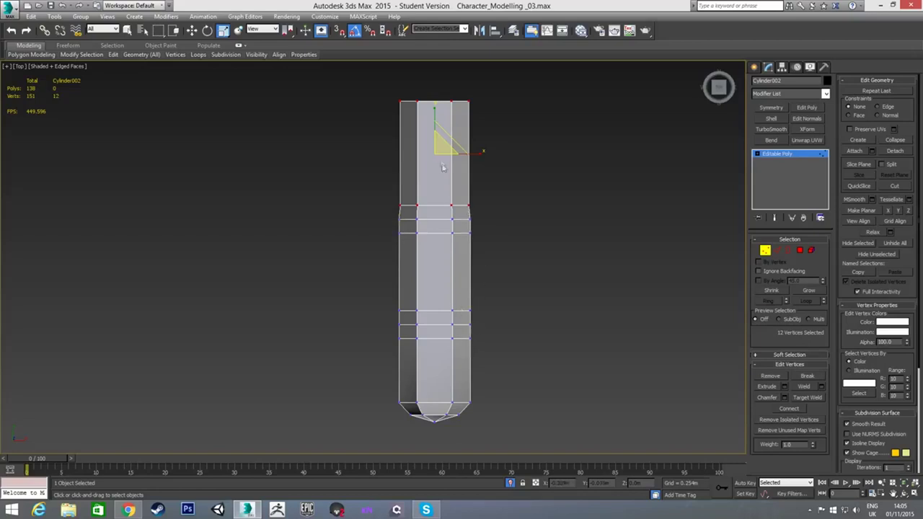
- Narrow the middle and lower vertex rings and the bottom cap of the finger
{"action": "left_click_drag", "start_coordinate": [380, 82], "coordinate": [481, 124]}
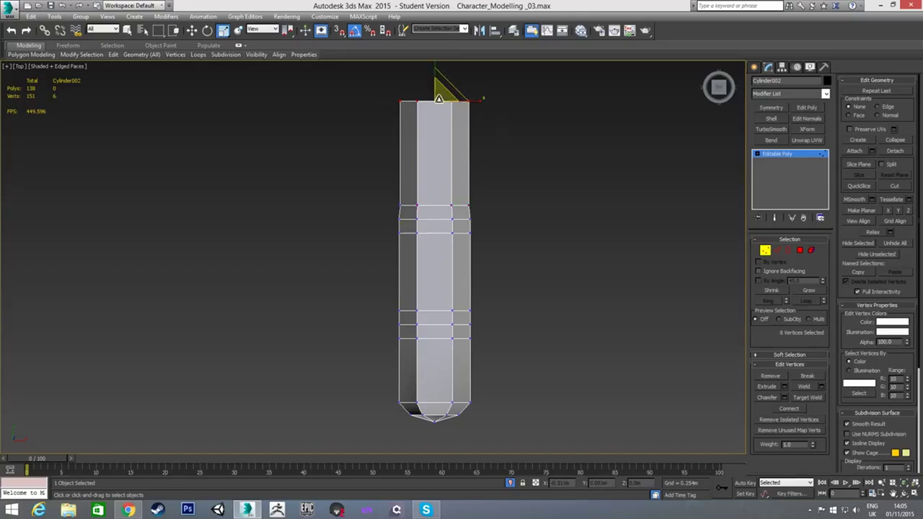
{"action": "left_click_drag", "start_coordinate": [378, 229], "coordinate": [493, 315]}
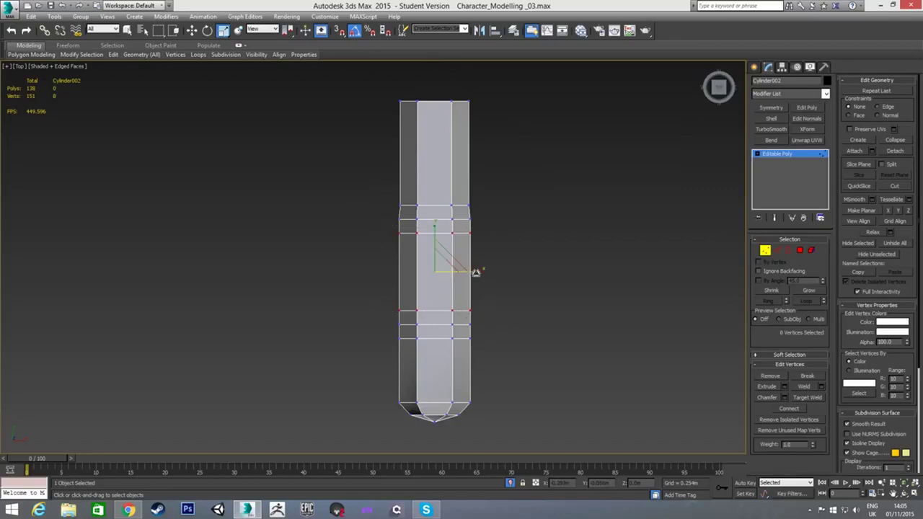
{"action": "left_click_drag", "start_coordinate": [474, 271], "coordinate": [474, 272]}
{"action": "middle_click_drag", "start_coordinate": [473, 298], "coordinate": [492, 252]}
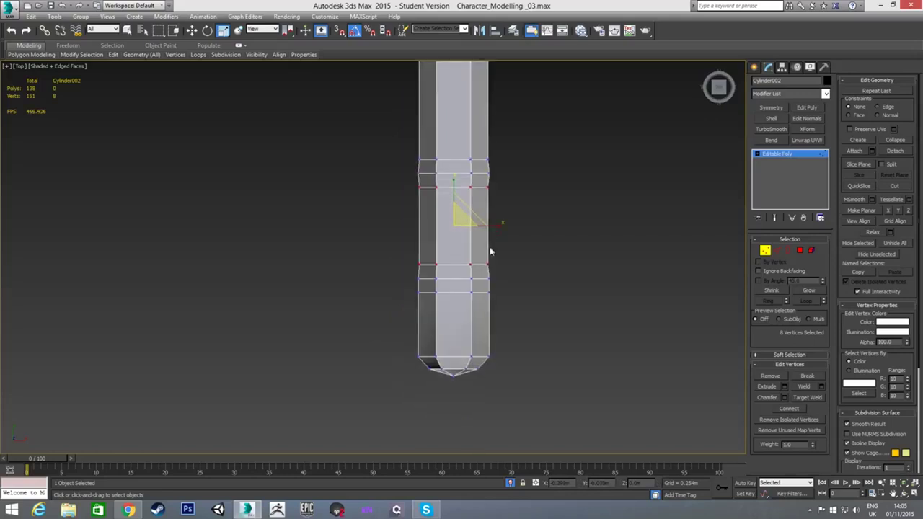
{"action": "left_click_drag", "start_coordinate": [403, 285], "coordinate": [494, 347]}
{"action": "left_click_drag", "start_coordinate": [405, 345], "coordinate": [495, 364]}
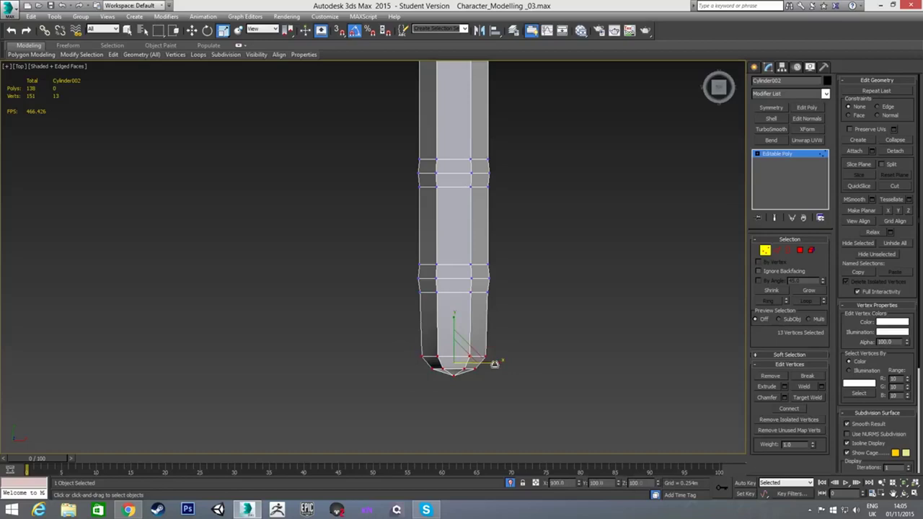
{"action": "left_click", "coordinate": [468, 354]}
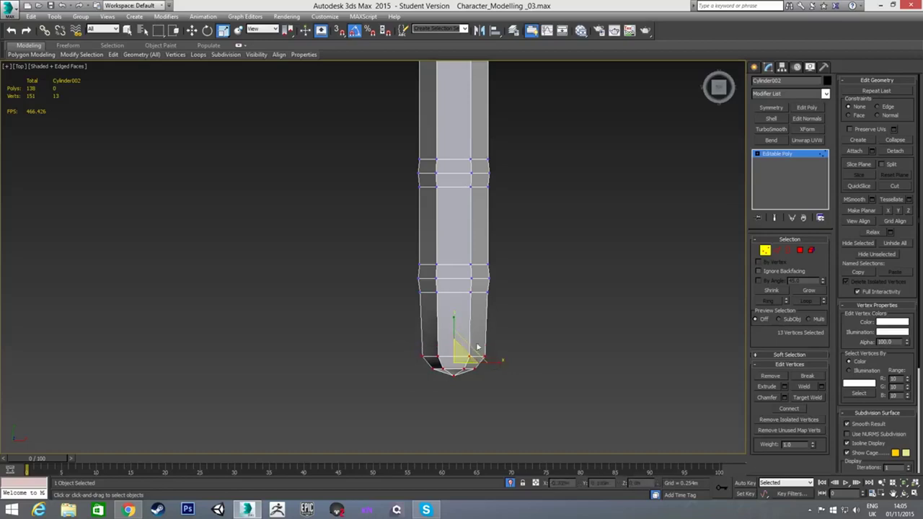
{"action": "left_click_drag", "start_coordinate": [403, 263], "coordinate": [516, 384]}
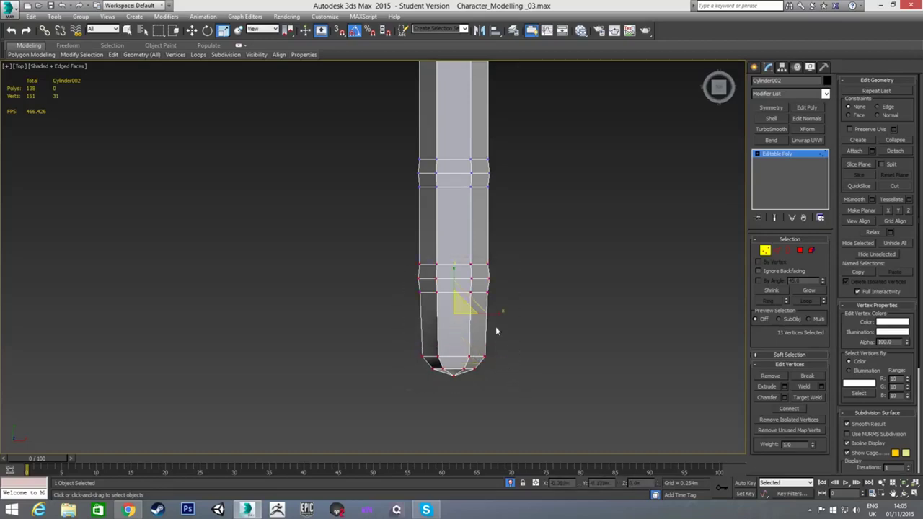
- Reposition the view and reselect the vertices at the finger's top end
{"action": "left_click", "coordinate": [524, 201]}
{"action": "middle_click_drag", "start_coordinate": [527, 199], "coordinate": [519, 283]}
{"action": "left_click_drag", "start_coordinate": [387, 108], "coordinate": [454, 148]}
{"action": "mouse_move", "coordinate": [509, 187]}
{"action": "middle_mouse_down", "text": "alt"}
{"action": "mouse_move", "coordinate": [444, 244]}
{"action": "mouse_move", "coordinate": [507, 200]}
{"action": "middle_mouse_up", "text": "alt"}
- Back in the Left view, spread the finger's base-end vertices apart vertically
{"action": "key", "text": "l"}
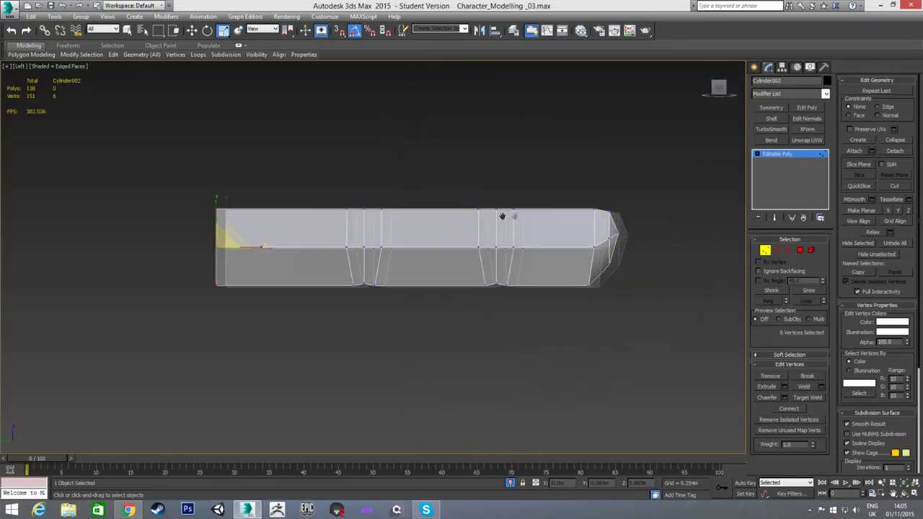
{"action": "scroll", "coordinate": [377, 245], "scroll_direction": "up", "scroll_amount": 3}
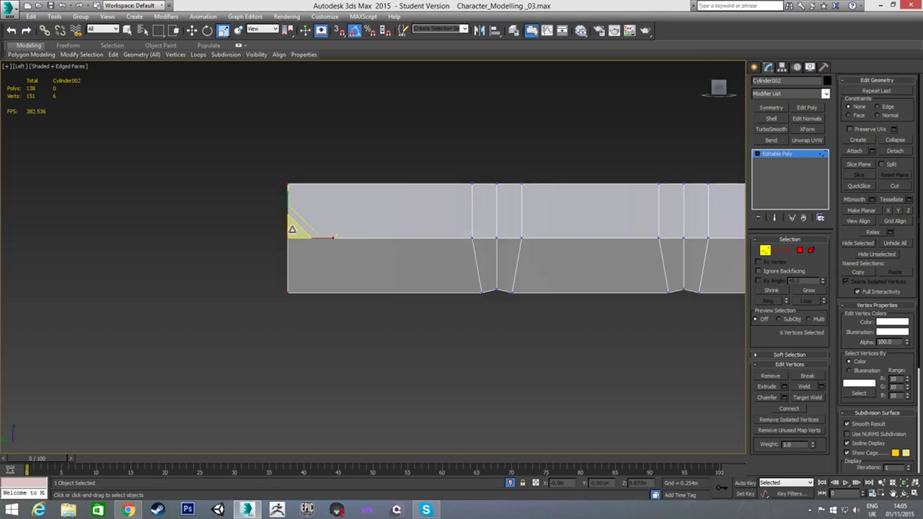
{"action": "left_click_drag", "start_coordinate": [292, 229], "coordinate": [292, 226]}
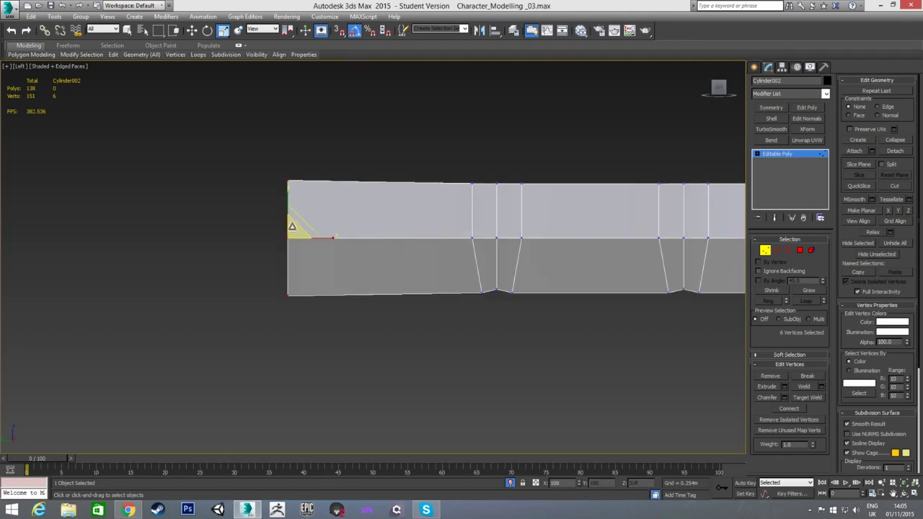
{"action": "mouse_move", "coordinate": [292, 226]}
{"action": "left_mouse_down"}
{"action": "mouse_move", "coordinate": [286, 189]}
{"action": "mouse_move", "coordinate": [283, 215]}
{"action": "left_mouse_up"}
- Test raising the knuckle bands' top vertices, undo it, and orbit to an angled view
{"action": "key", "text": "w"}
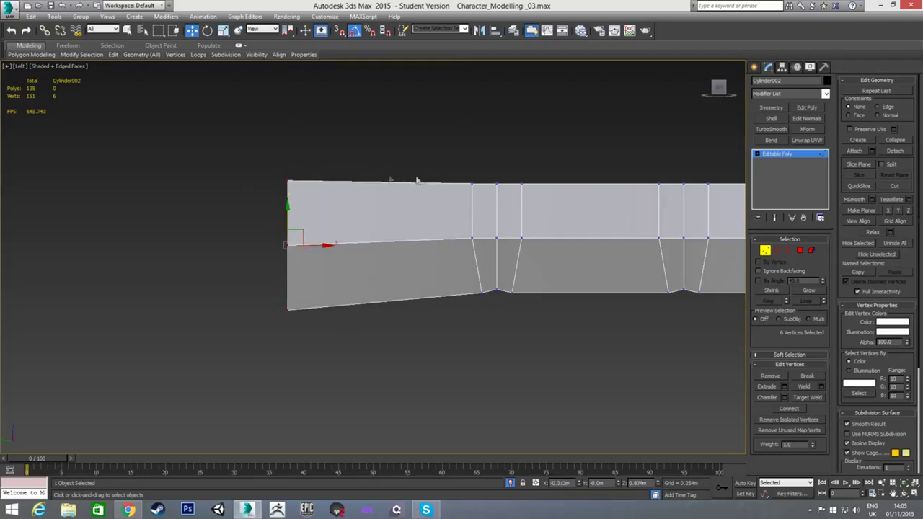
{"action": "key", "text": "z"}
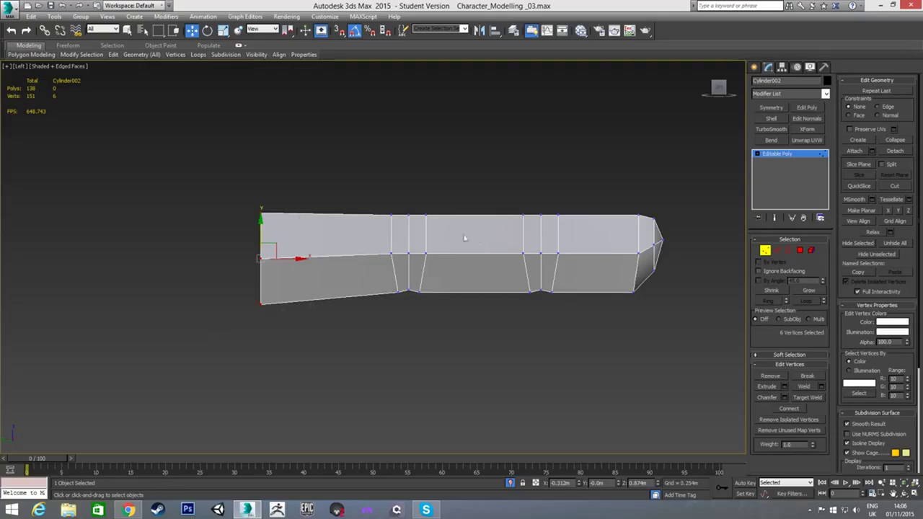
{"action": "scroll", "coordinate": [452, 223], "scroll_direction": "up", "scroll_amount": 3}
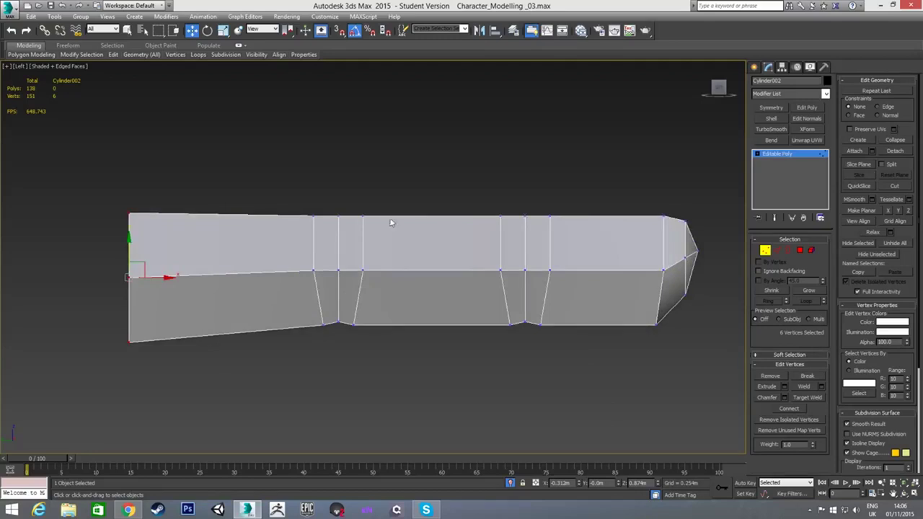
{"action": "left_click_drag", "start_coordinate": [326, 205], "coordinate": [350, 234]}
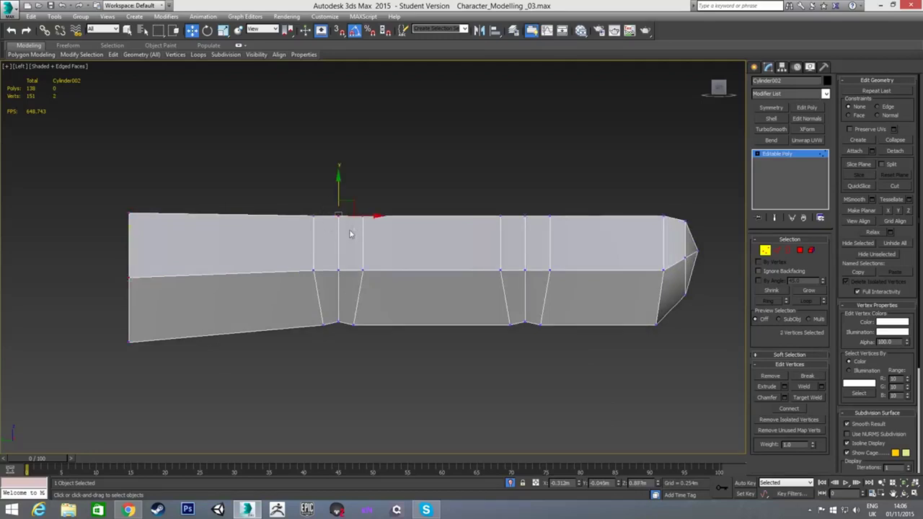
{"action": "left_click_drag", "start_coordinate": [523, 209], "coordinate": [535, 235], "text": "ctrl"}
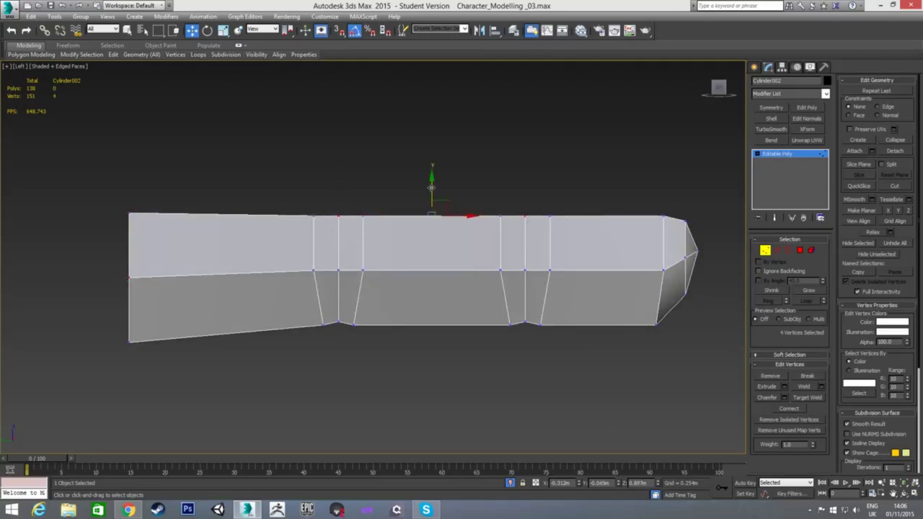
{"action": "left_click_drag", "start_coordinate": [430, 187], "coordinate": [431, 185]}
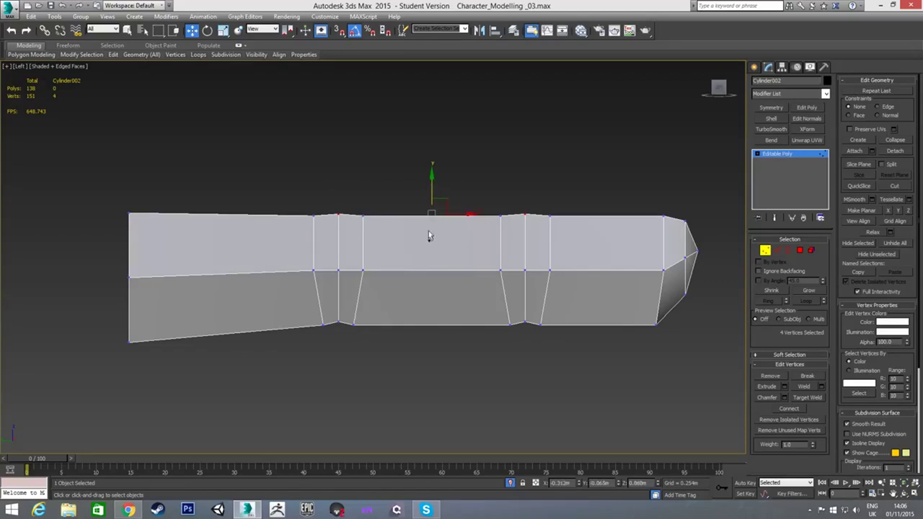
{"action": "key", "text": "ctrl+z"}
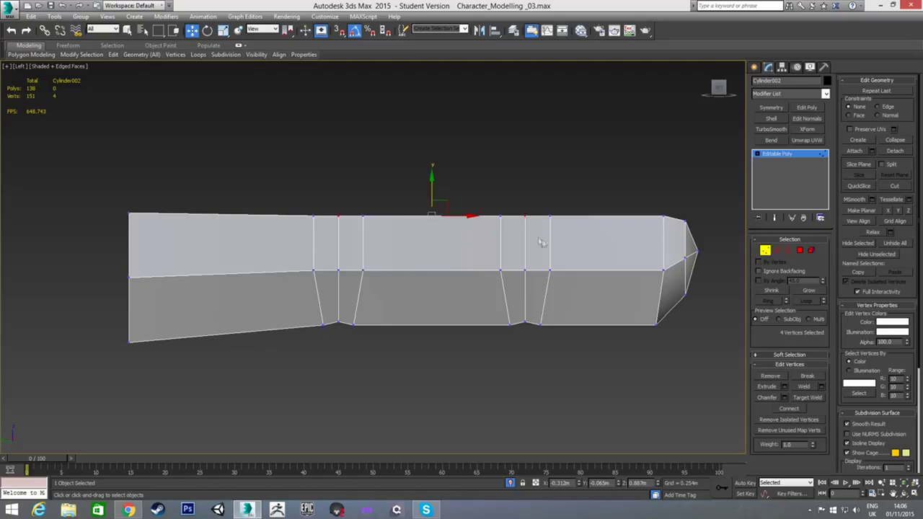
{"action": "scroll", "coordinate": [548, 234], "scroll_direction": "down", "scroll_amount": 3}
{"action": "middle_click_drag", "start_coordinate": [468, 265], "coordinate": [402, 303], "text": "alt"}
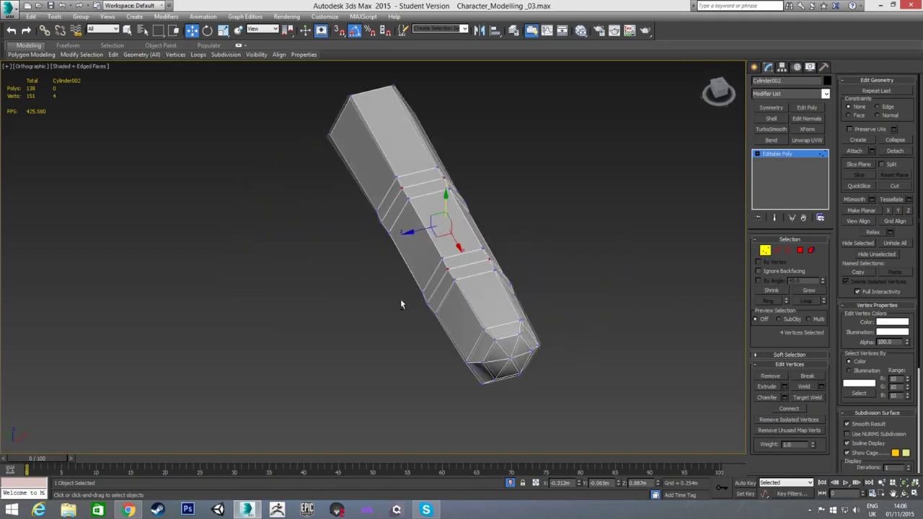
- Connect the lengthwise edges of the base, middle and tip sections with 1 segment each
{"action": "key", "text": "2"}
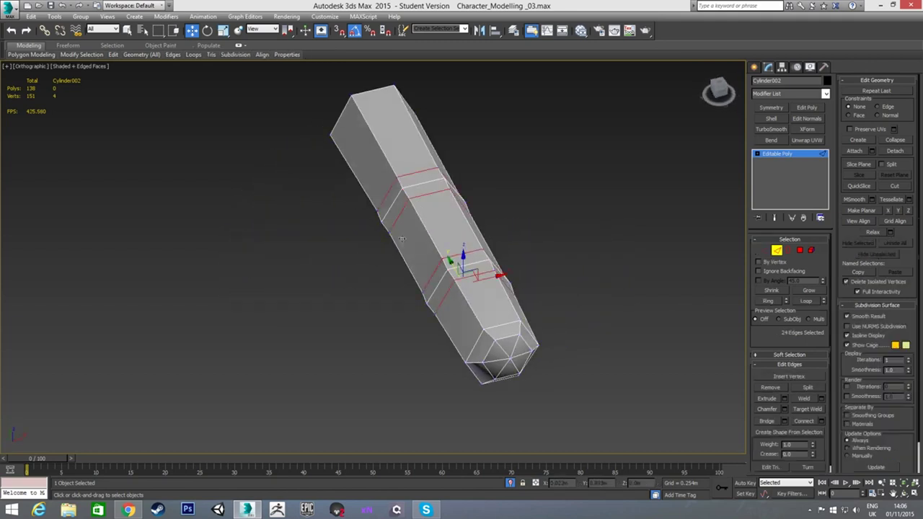
{"action": "key", "text": "l"}
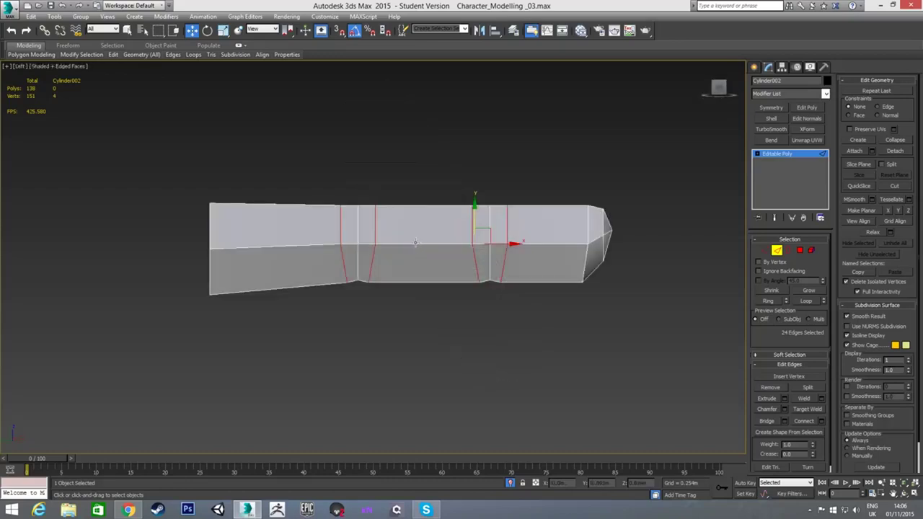
{"action": "double_click", "coordinate": [283, 243]}
{"action": "left_click_drag", "start_coordinate": [413, 189], "coordinate": [437, 308], "text": "ctrl"}
{"action": "left_click_drag", "start_coordinate": [544, 314], "coordinate": [547, 316], "text": "ctrl"}
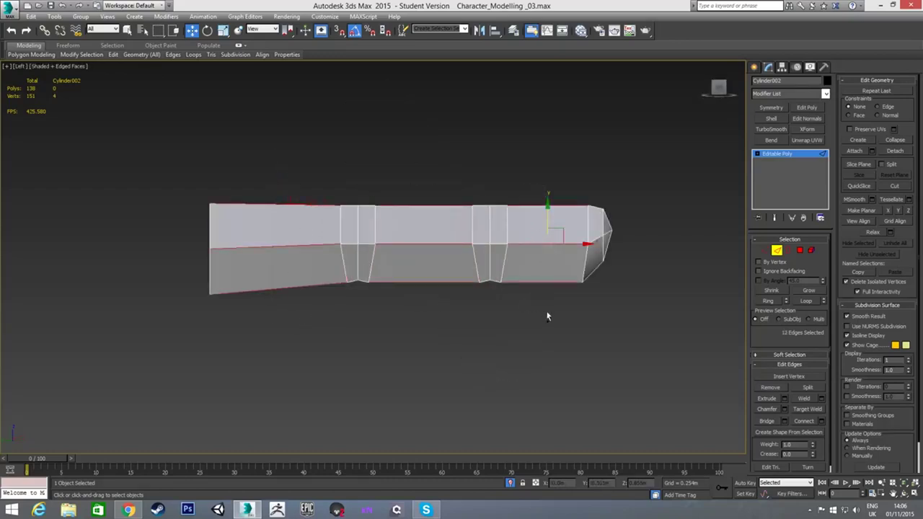
{"action": "right_click", "coordinate": [493, 308]}
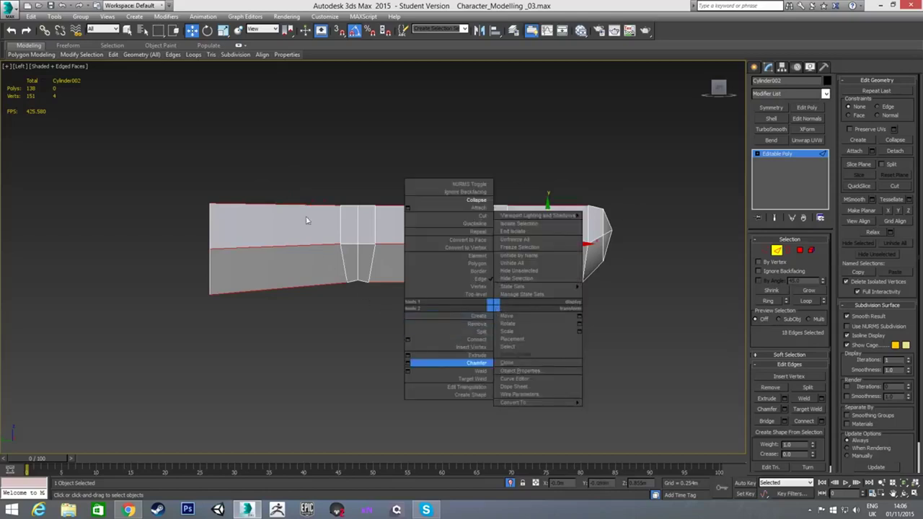
{"action": "left_click", "coordinate": [408, 339]}
{"action": "left_click", "coordinate": [378, 266]}
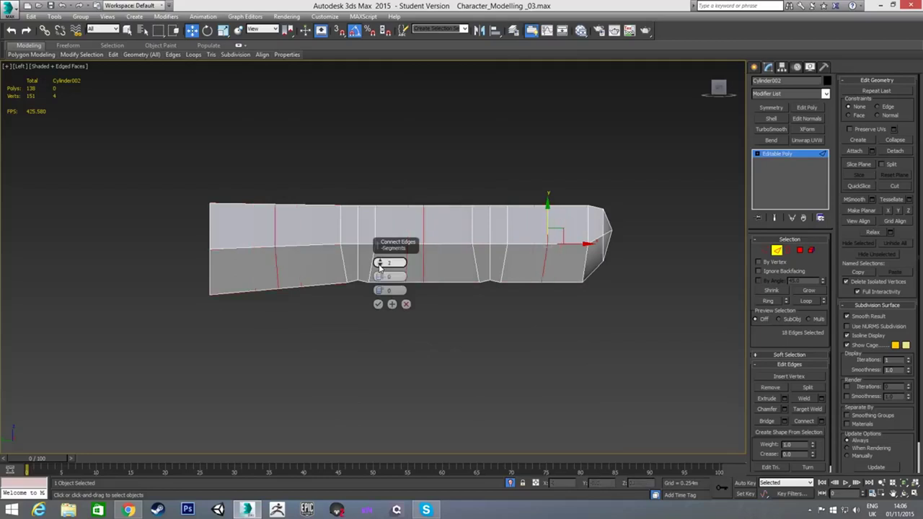
{"action": "left_click", "coordinate": [379, 304]}
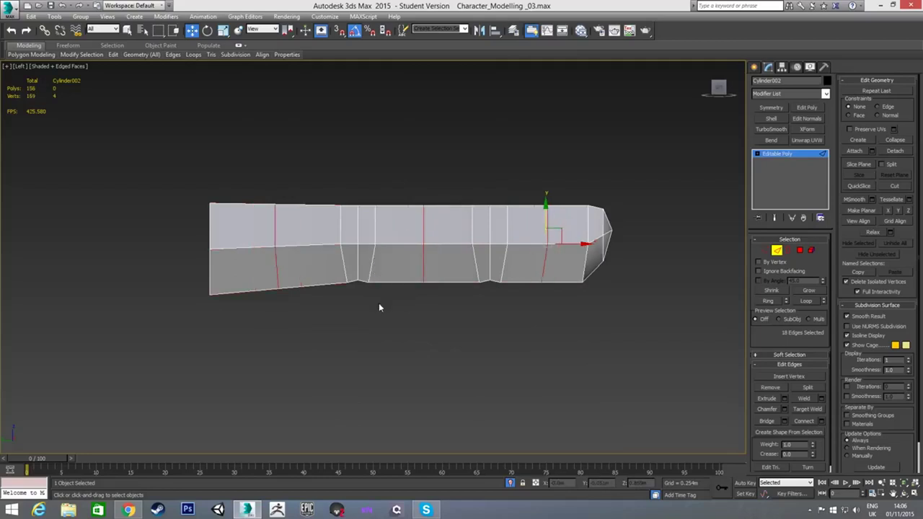
- Select the top vertices of the three new edge loops
{"action": "key", "text": "1"}
{"action": "left_click_drag", "start_coordinate": [267, 188], "coordinate": [292, 220]}
{"action": "left_click_drag", "start_coordinate": [411, 189], "coordinate": [431, 220], "text": "ctrl"}
{"action": "left_click_drag", "start_coordinate": [524, 185], "coordinate": [558, 227], "text": "ctrl"}
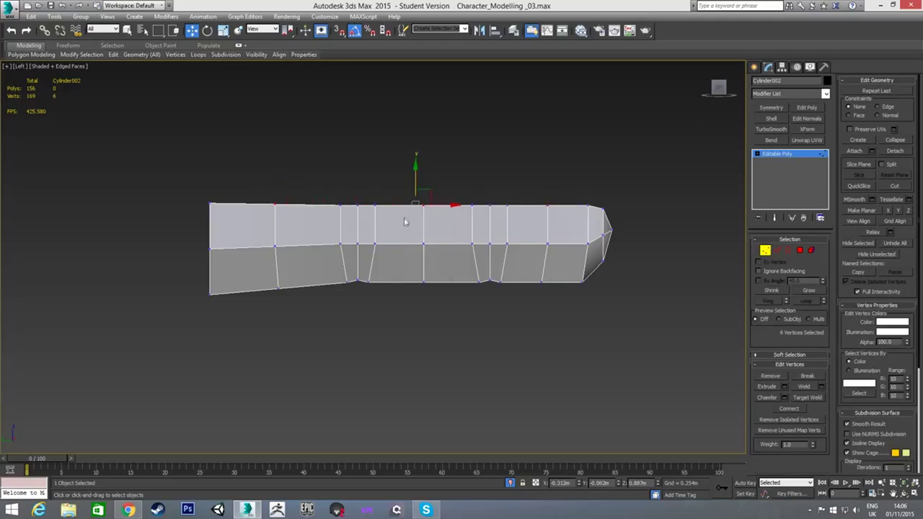
- Lower the new loops' top vertices and those along the fingertip slightly
{"action": "scroll", "coordinate": [404, 224], "scroll_direction": "up", "scroll_amount": 2}
{"action": "left_click_drag", "start_coordinate": [419, 172], "coordinate": [418, 176]}
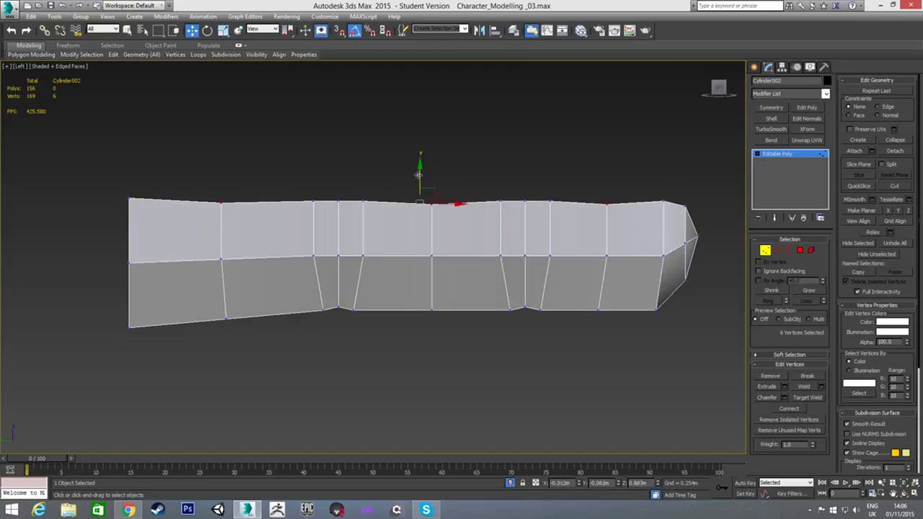
{"action": "middle_click_drag", "start_coordinate": [499, 223], "coordinate": [408, 235]}
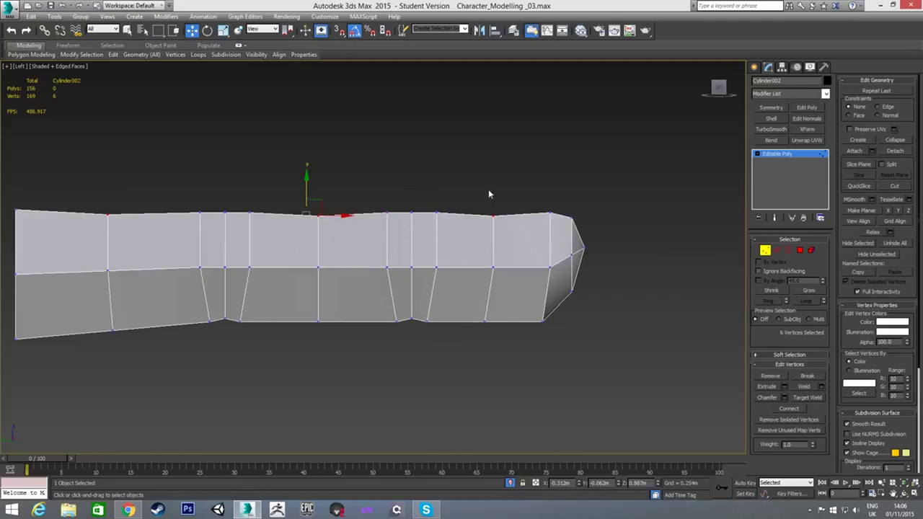
{"action": "left_click_drag", "start_coordinate": [539, 203], "coordinate": [580, 225]}
{"action": "left_click_drag", "start_coordinate": [562, 189], "coordinate": [561, 193]}
{"action": "left_click_drag", "start_coordinate": [477, 196], "coordinate": [606, 281]}
{"action": "left_click_drag", "start_coordinate": [542, 216], "coordinate": [542, 220]}
{"action": "left_click", "coordinate": [500, 199]}
- Re-contour the fingertip: shift a vertex column toward the base and raise the lower tip vertices
{"action": "left_click_drag", "start_coordinate": [488, 203], "coordinate": [514, 286]}
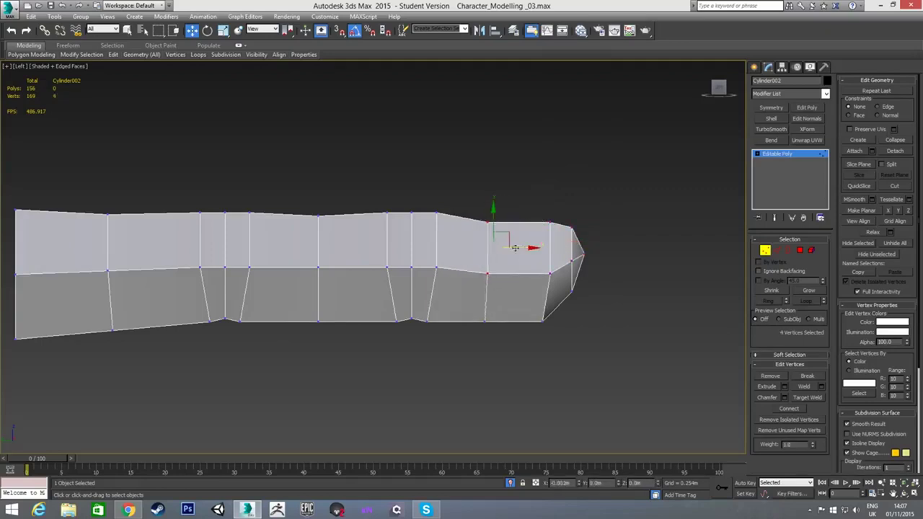
{"action": "left_click_drag", "start_coordinate": [516, 248], "coordinate": [505, 247]}
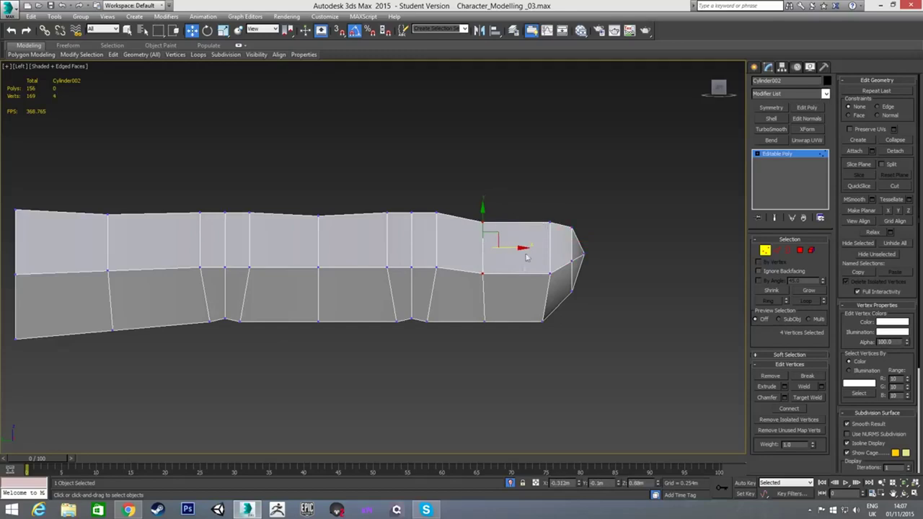
{"action": "left_click_drag", "start_coordinate": [481, 310], "coordinate": [545, 302]}
{"action": "left_click", "coordinate": [610, 309]}
{"action": "left_click_drag", "start_coordinate": [566, 303], "coordinate": [542, 263]}
{"action": "left_click", "coordinate": [579, 324]}
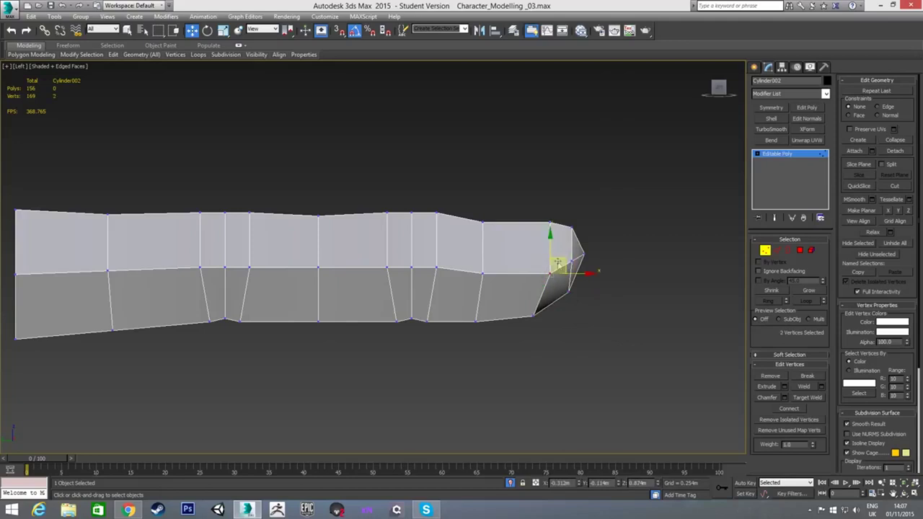
{"action": "left_click", "coordinate": [581, 344]}
{"action": "middle_click_drag", "start_coordinate": [500, 297], "coordinate": [552, 274]}
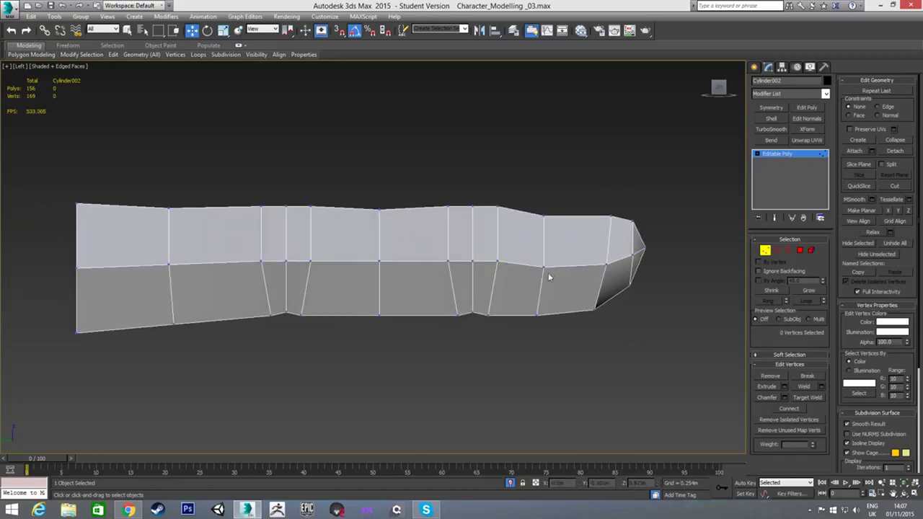
- Push the middle section's underside vertices slightly down
{"action": "left_click_drag", "start_coordinate": [359, 305], "coordinate": [384, 325]}
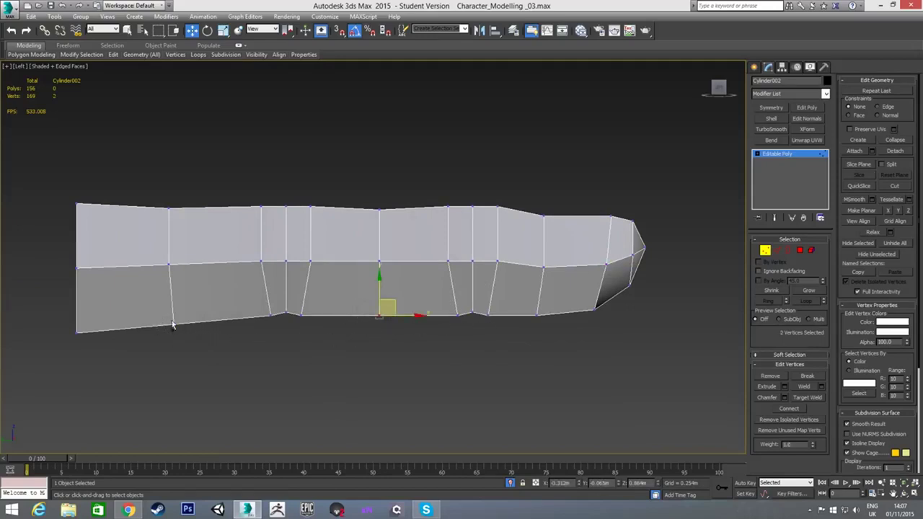
{"action": "left_click_drag", "start_coordinate": [297, 303], "coordinate": [214, 334]}
{"action": "left_click_drag", "start_coordinate": [275, 291], "coordinate": [274, 295]}
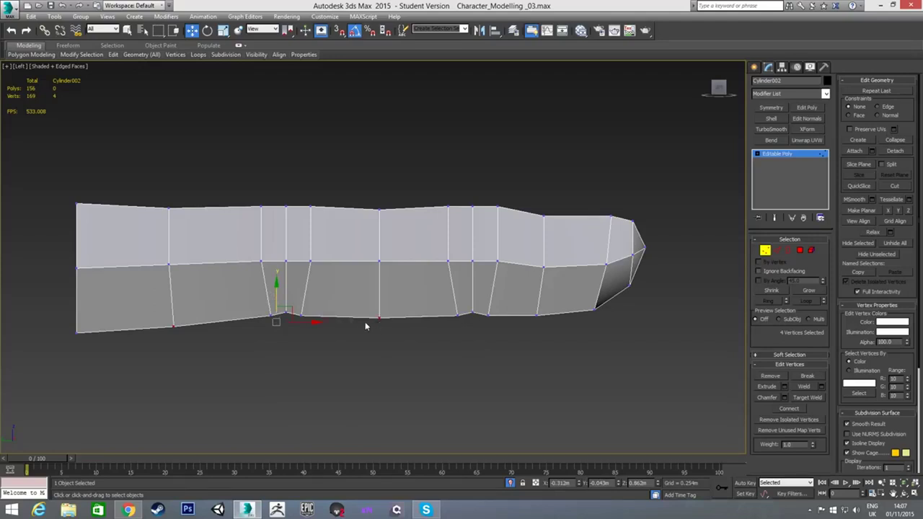
{"action": "left_click", "coordinate": [422, 376]}
{"action": "middle_click_drag", "start_coordinate": [426, 327], "coordinate": [323, 375], "text": "alt"}
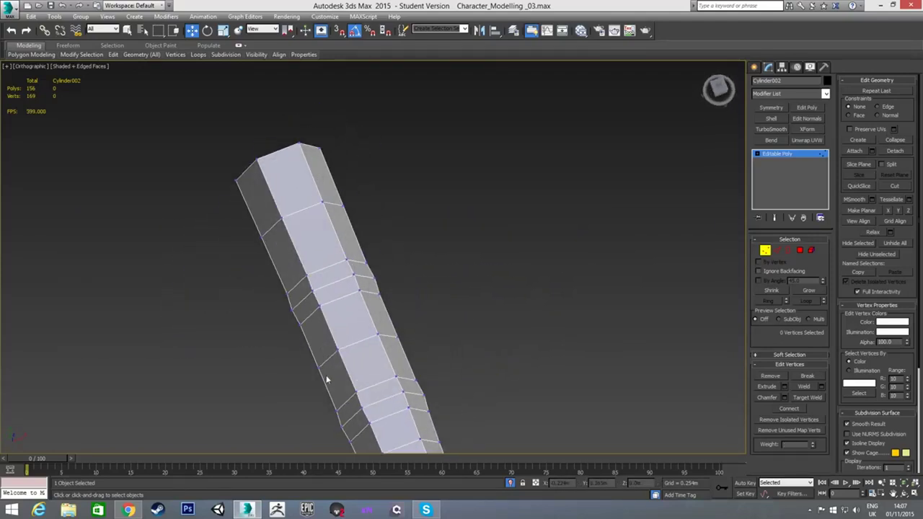
- In the Top view, select the finger's top cap and the whole top polygon strip
{"action": "key", "text": "t"}
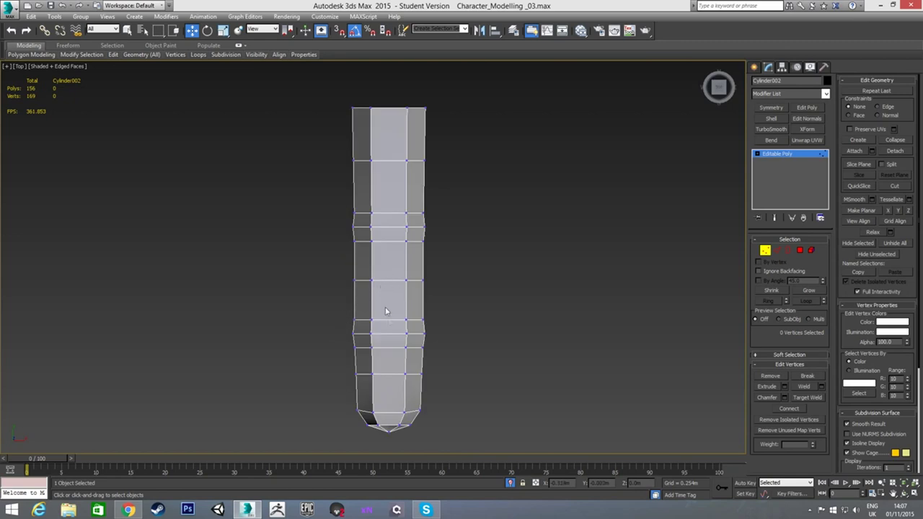
{"action": "middle_click_drag", "start_coordinate": [393, 314], "coordinate": [422, 272], "text": "alt"}
{"action": "key", "text": "4"}
{"action": "left_click", "coordinate": [341, 157]}
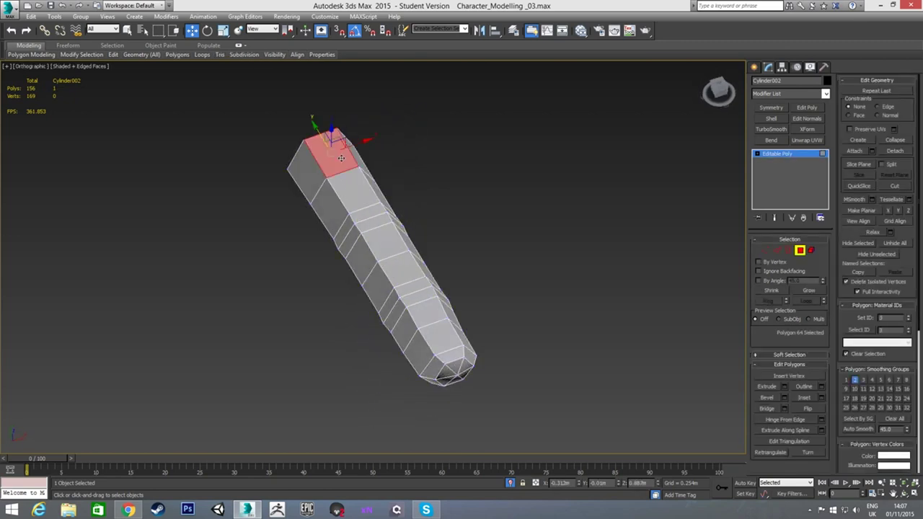
{"action": "left_click", "coordinate": [351, 184], "text": "shift"}
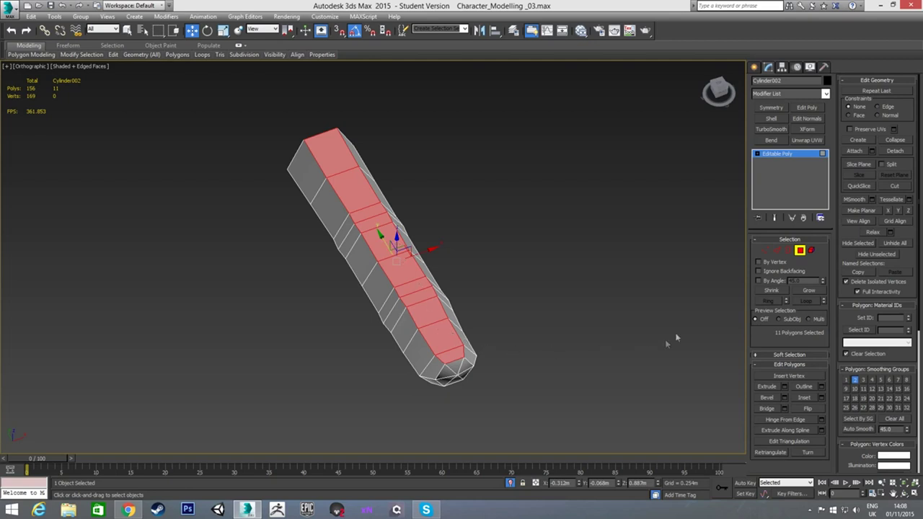
- Scale the strip's vertices to 125% on X, then return to object level
{"action": "left_click", "coordinate": [766, 252]}
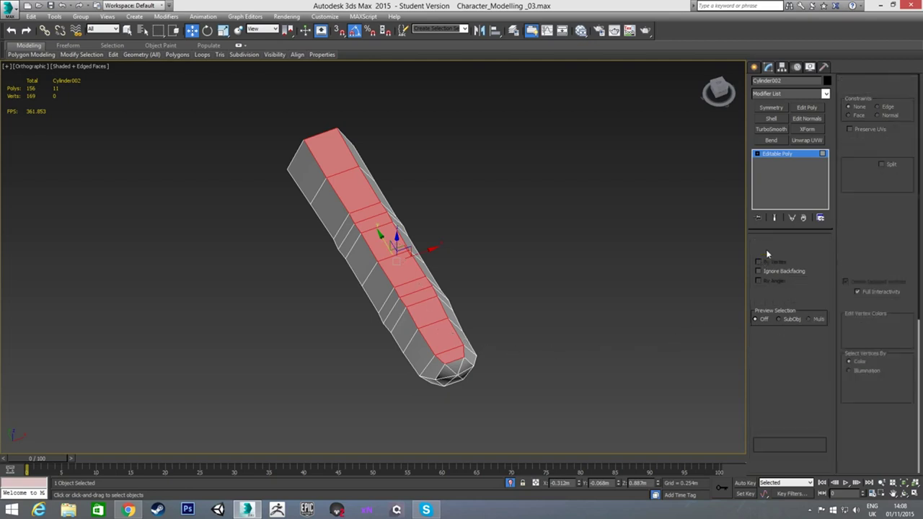
{"action": "middle_click_drag", "start_coordinate": [464, 311], "coordinate": [453, 301], "text": "alt"}
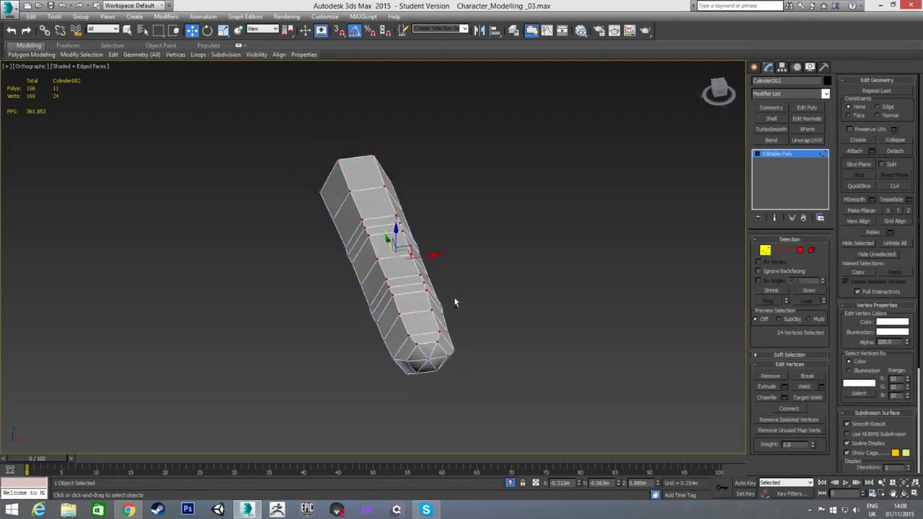
{"action": "key", "text": "r"}
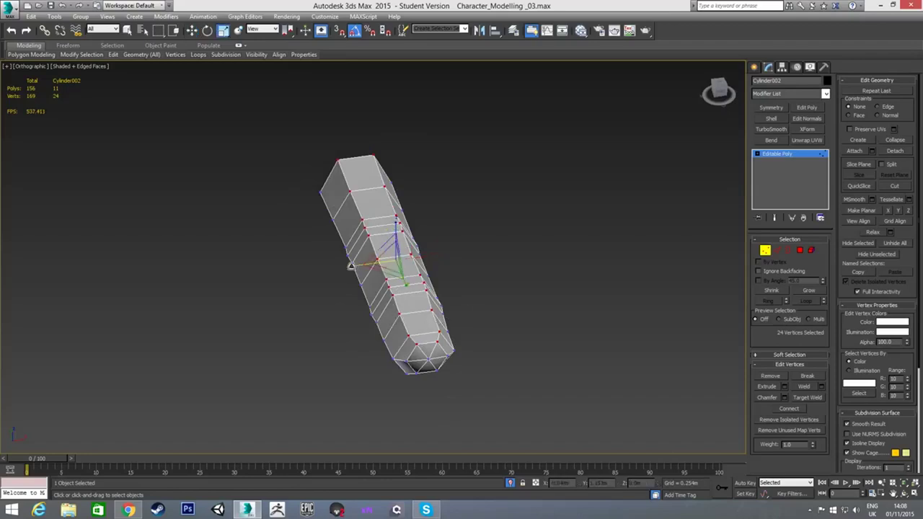
{"action": "left_click_drag", "start_coordinate": [353, 265], "coordinate": [344, 268]}
{"action": "middle_click_drag", "start_coordinate": [344, 267], "coordinate": [377, 240], "text": "alt"}
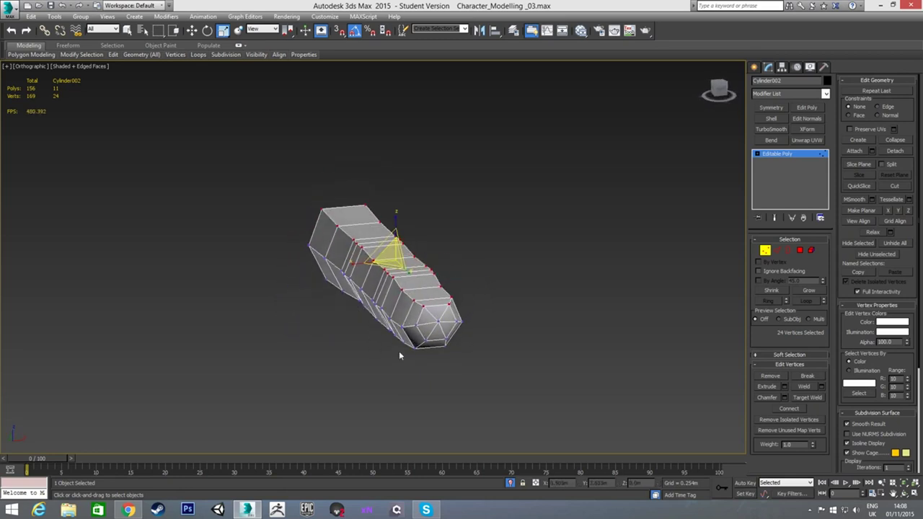
{"action": "middle_click_drag", "start_coordinate": [399, 350], "coordinate": [431, 328], "text": "alt"}
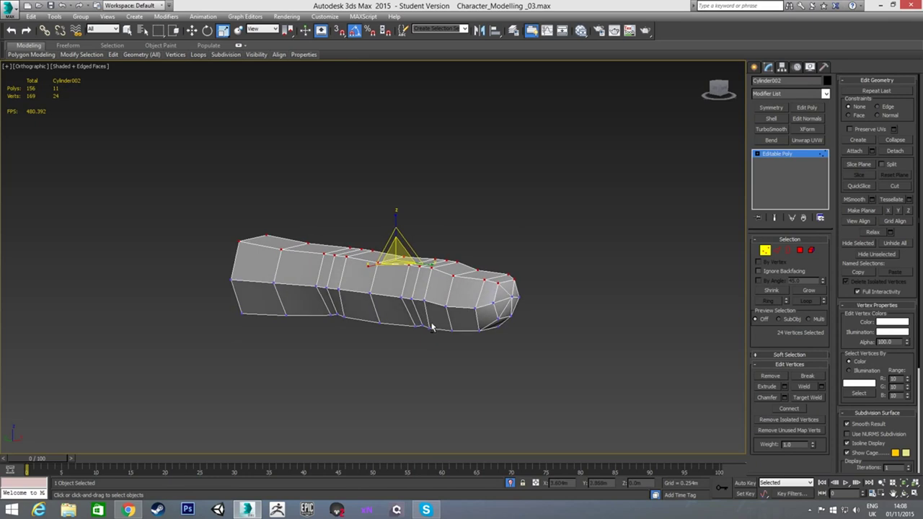
{"action": "left_click", "coordinate": [765, 250]}
{"action": "middle_click_drag", "start_coordinate": [413, 271], "coordinate": [341, 235], "text": "alt"}
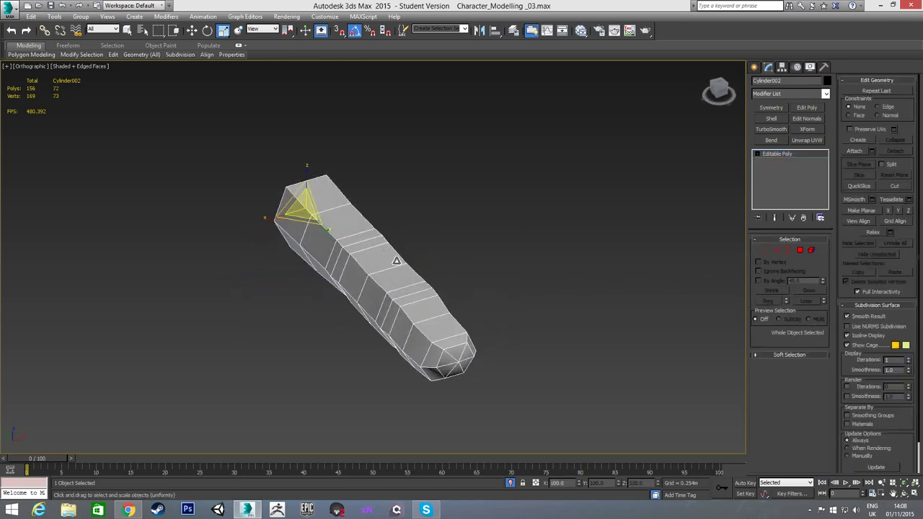
- In the Top view, Shift-drag the finger to the right to make 3 copies
{"action": "key", "text": "t"}
{"action": "middle_click_drag", "start_coordinate": [406, 274], "coordinate": [313, 244]}
{"action": "scroll", "coordinate": [320, 248], "scroll_direction": "up", "scroll_amount": 1}
{"action": "key", "text": "w"}
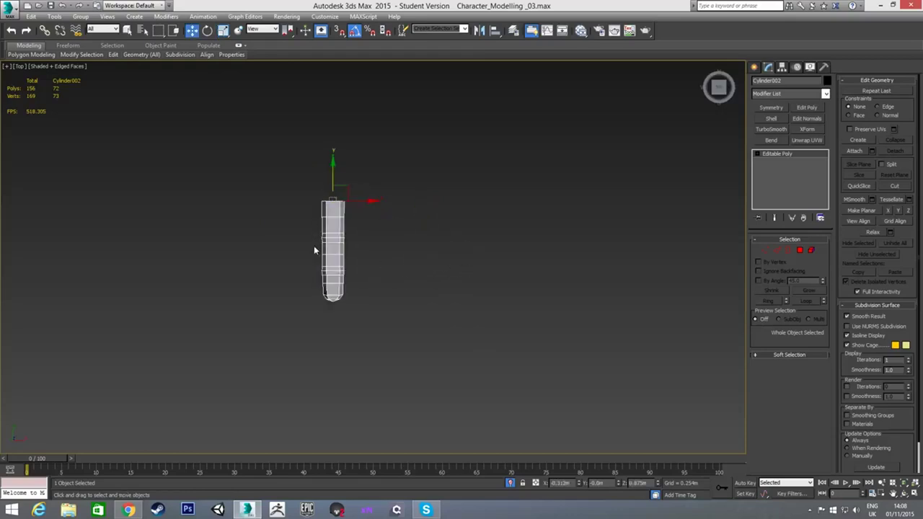
{"action": "scroll", "coordinate": [314, 249], "scroll_direction": "up", "scroll_amount": 5}
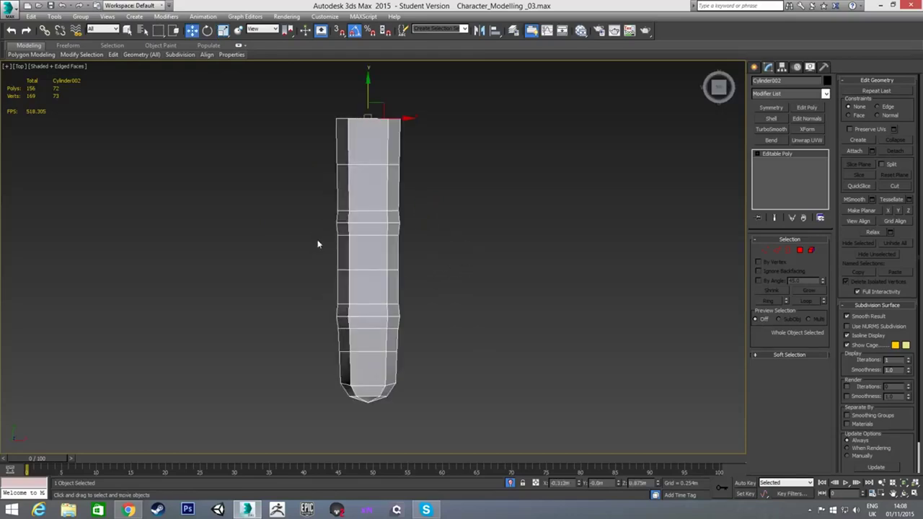
{"action": "middle_click_drag", "start_coordinate": [452, 219], "coordinate": [454, 237]}
{"action": "scroll", "coordinate": [454, 225], "scroll_direction": "down", "scroll_amount": 3}
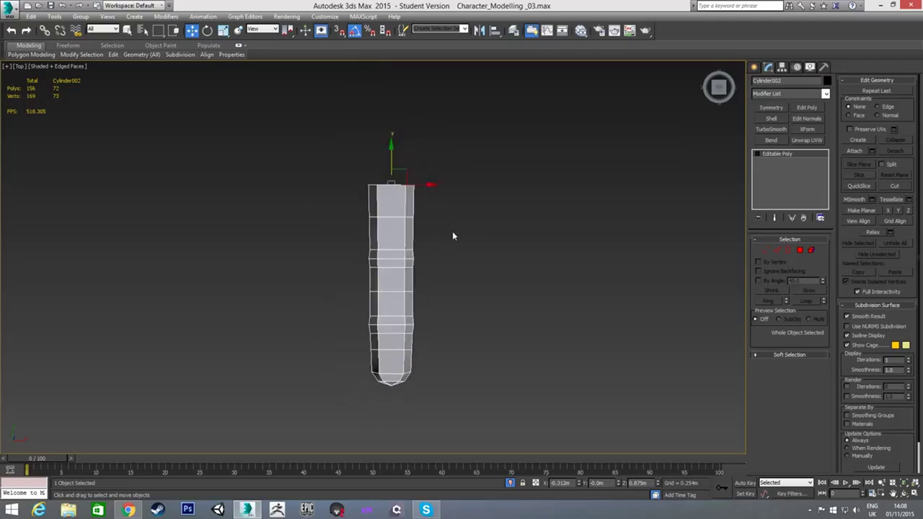
{"action": "left_click_drag", "start_coordinate": [419, 186], "coordinate": [471, 189], "text": "shift"}
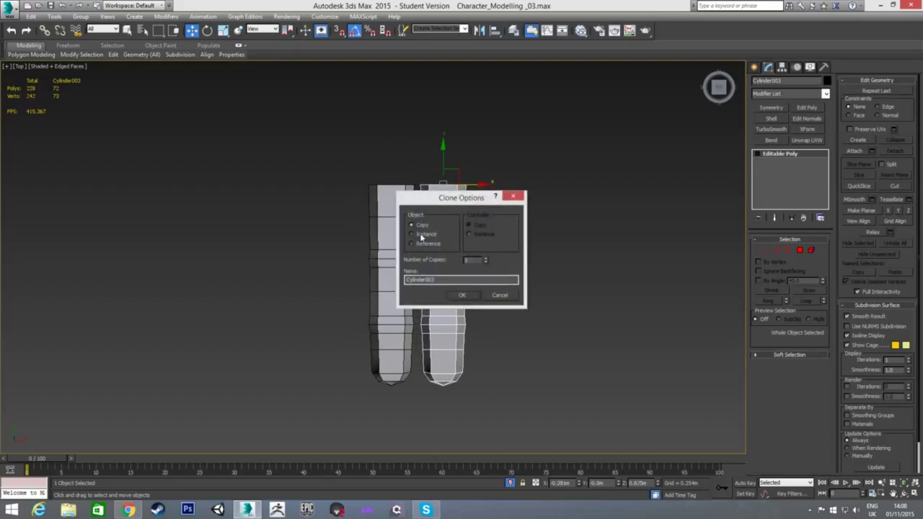
{"action": "left_click", "coordinate": [485, 257]}
{"action": "left_click", "coordinate": [485, 258]}
{"action": "left_click", "coordinate": [464, 296]}
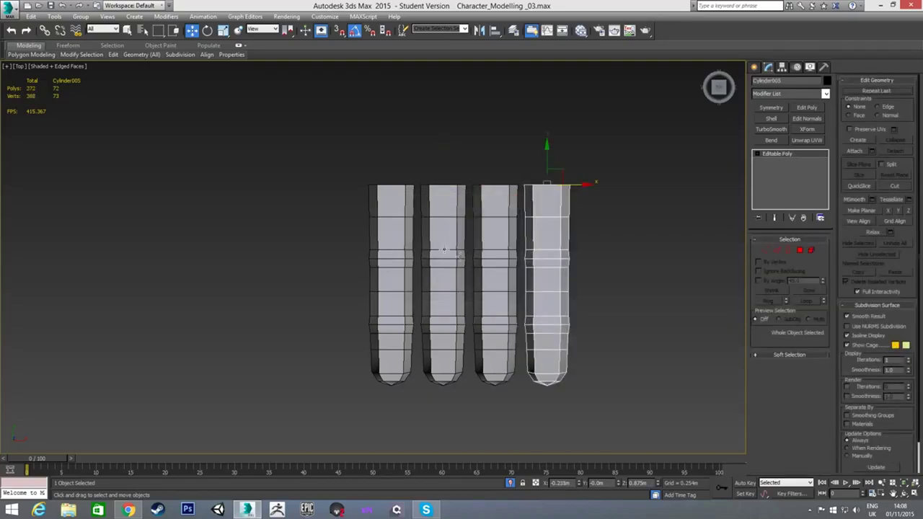
- Select the second finger cylinder with the Scale tool active
{"action": "left_click", "coordinate": [330, 202]}
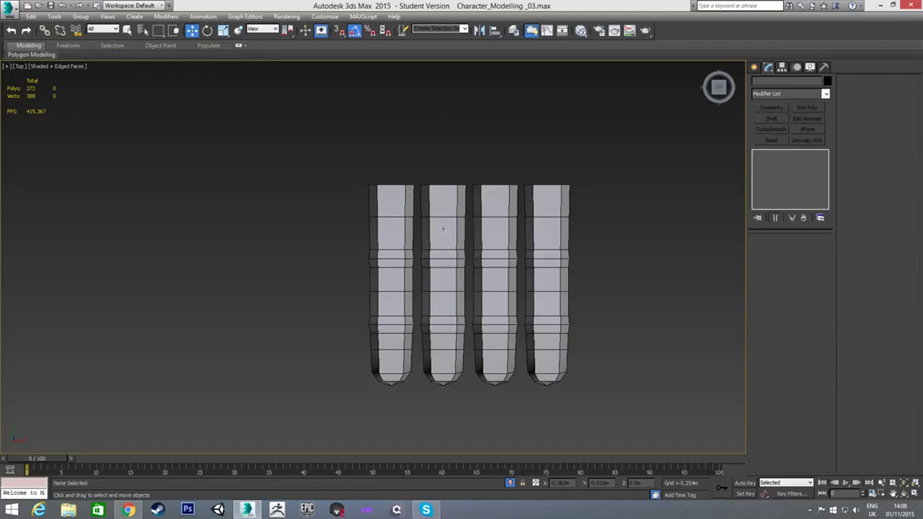
{"action": "left_click", "coordinate": [446, 230]}
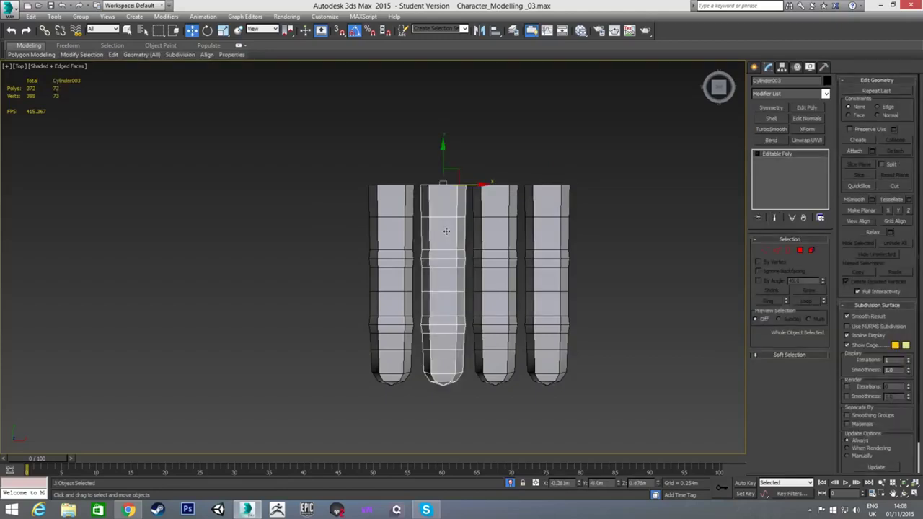
{"action": "key", "text": "r"}
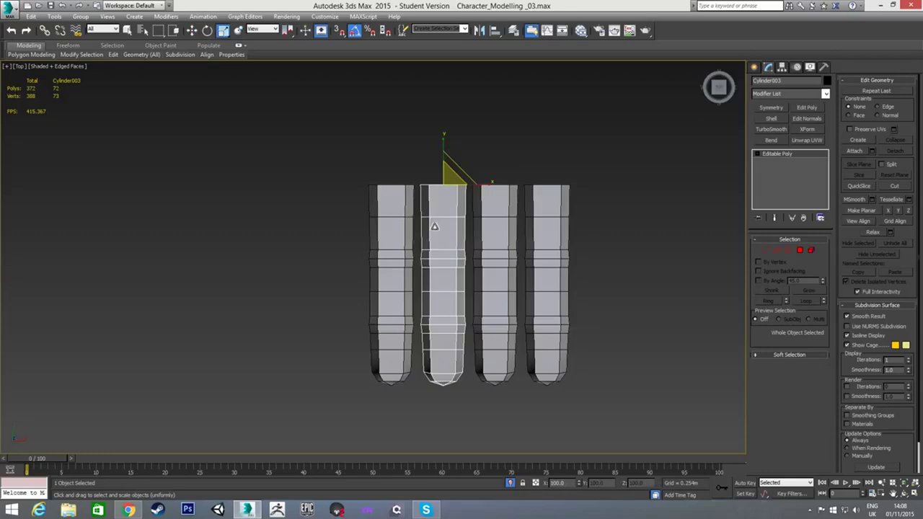
- Scale down the first, third and fourth fingers, making the fourth the smallest
{"action": "left_click", "coordinate": [393, 211]}
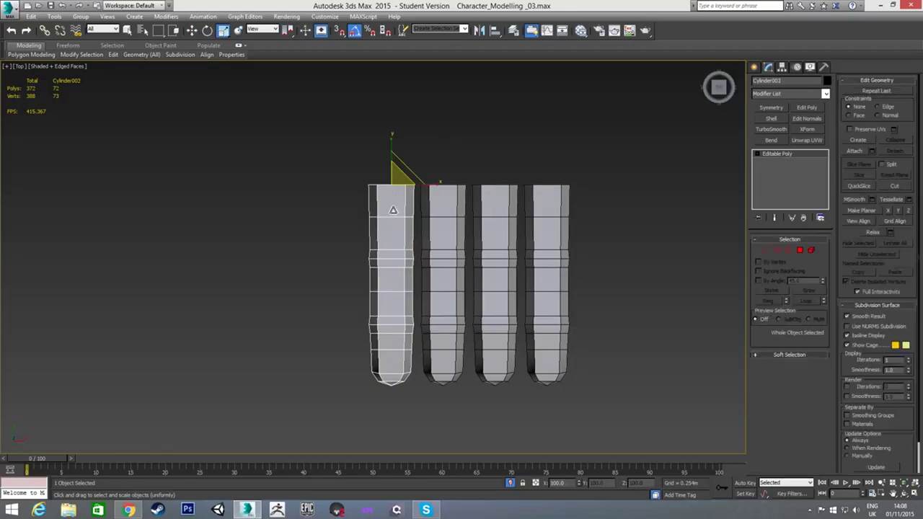
{"action": "left_click_drag", "start_coordinate": [398, 181], "coordinate": [397, 184]}
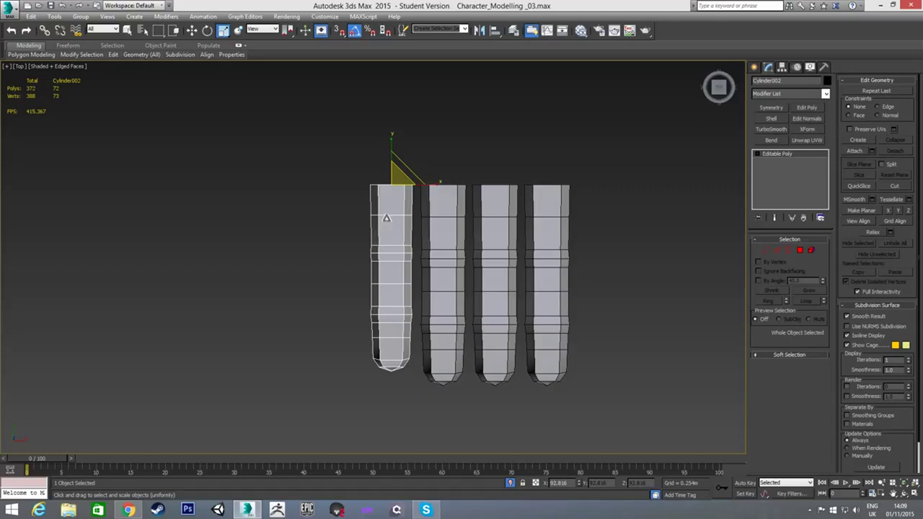
{"action": "left_click_drag", "start_coordinate": [395, 173], "coordinate": [395, 176]}
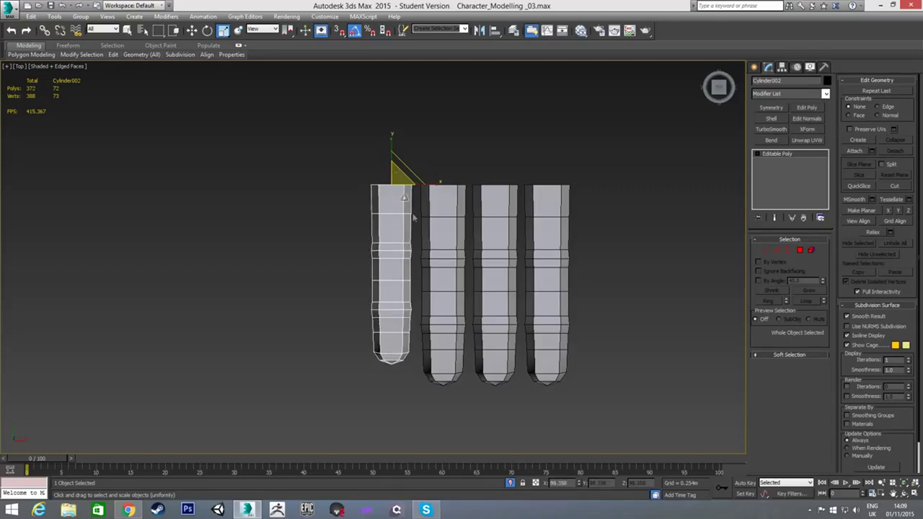
{"action": "left_click", "coordinate": [495, 244]}
{"action": "left_click_drag", "start_coordinate": [501, 182], "coordinate": [497, 184]}
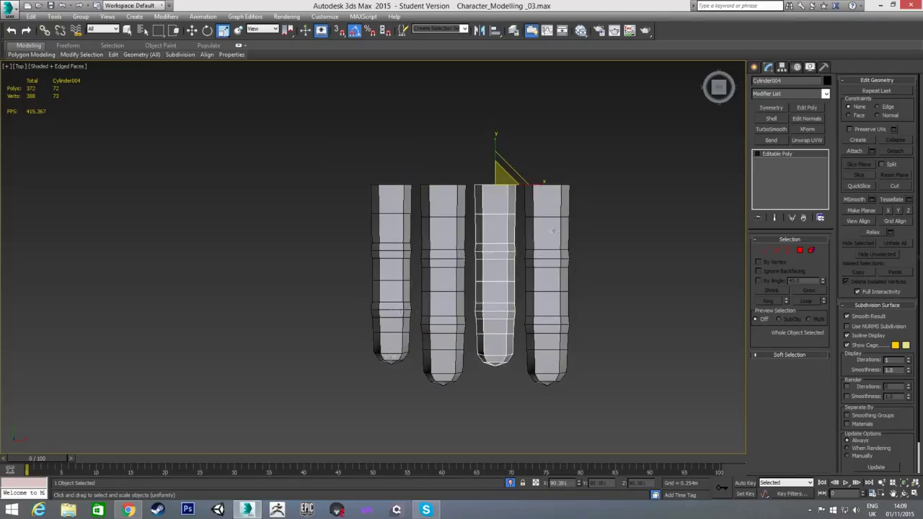
{"action": "left_click", "coordinate": [551, 193]}
{"action": "left_click_drag", "start_coordinate": [550, 189], "coordinate": [551, 193]}
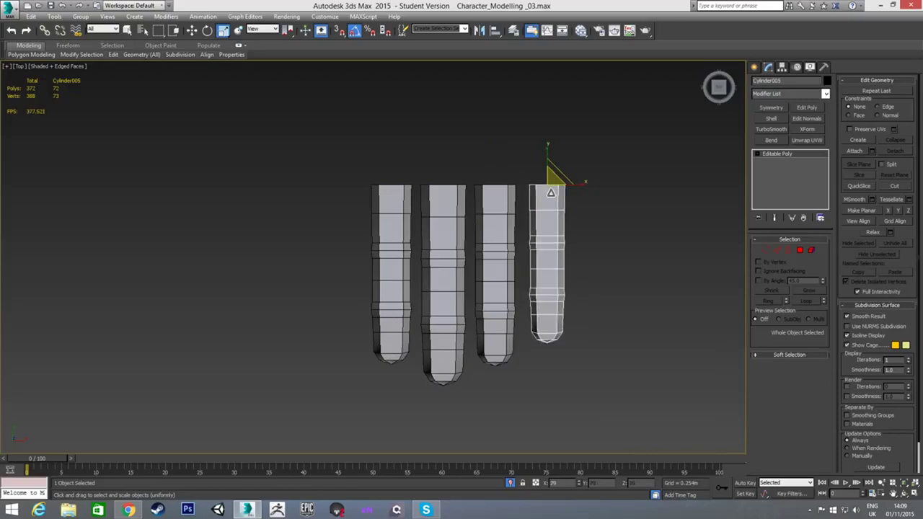
{"action": "left_click_drag", "start_coordinate": [550, 191], "coordinate": [549, 194]}
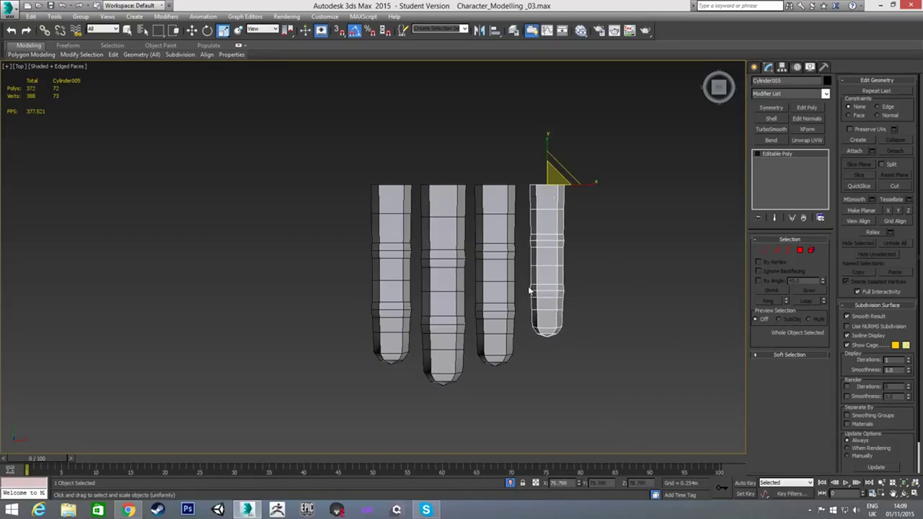
- Move the second, third and fourth fingers left to close the gaps
{"action": "key", "text": "w"}
{"action": "left_click", "coordinate": [444, 208]}
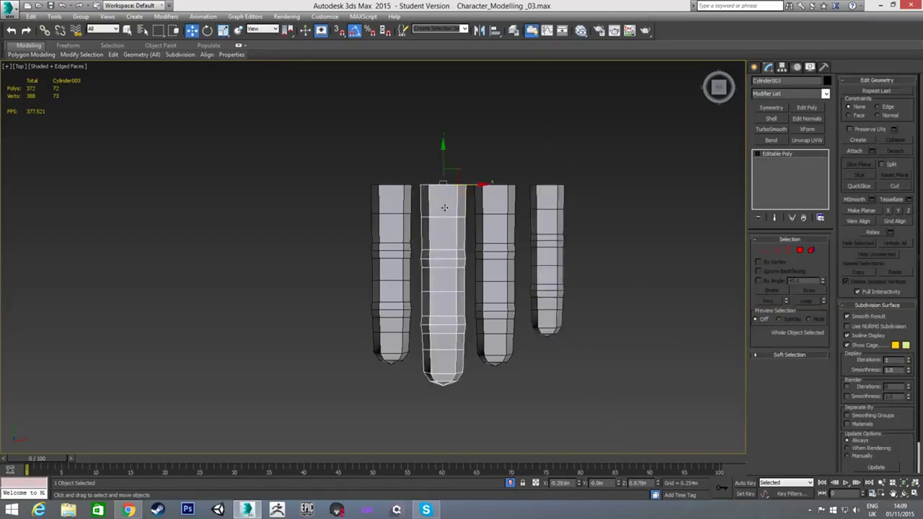
{"action": "left_click_drag", "start_coordinate": [473, 185], "coordinate": [467, 185]}
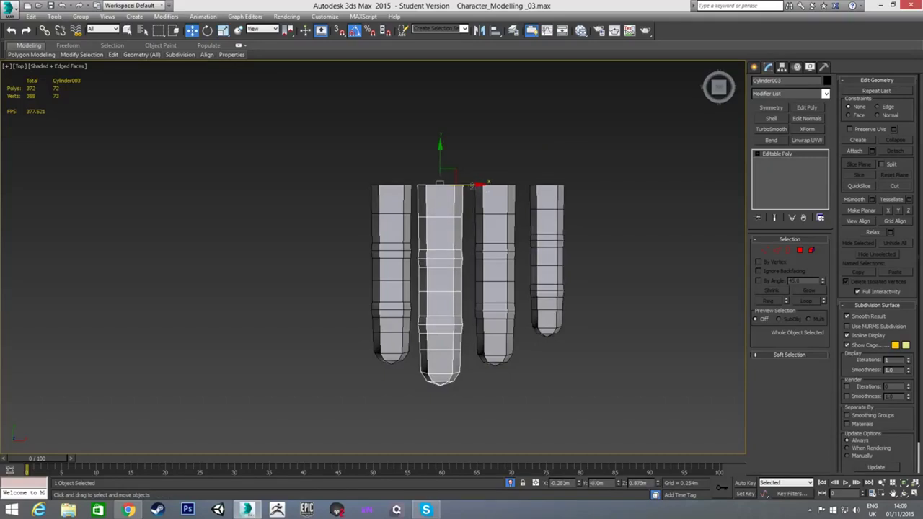
{"action": "left_click", "coordinate": [496, 198]}
{"action": "left_click_drag", "start_coordinate": [518, 185], "coordinate": [513, 186]}
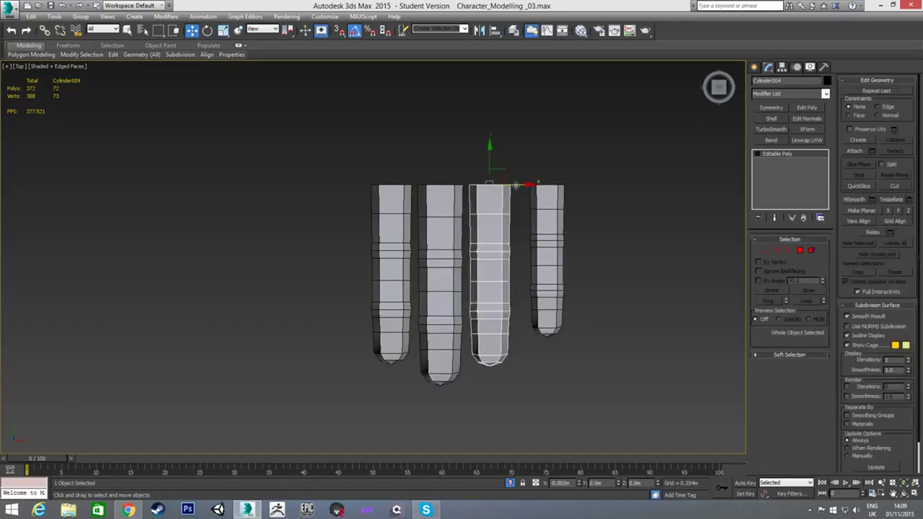
{"action": "left_click", "coordinate": [556, 198]}
{"action": "left_click_drag", "start_coordinate": [575, 186], "coordinate": [566, 185]}
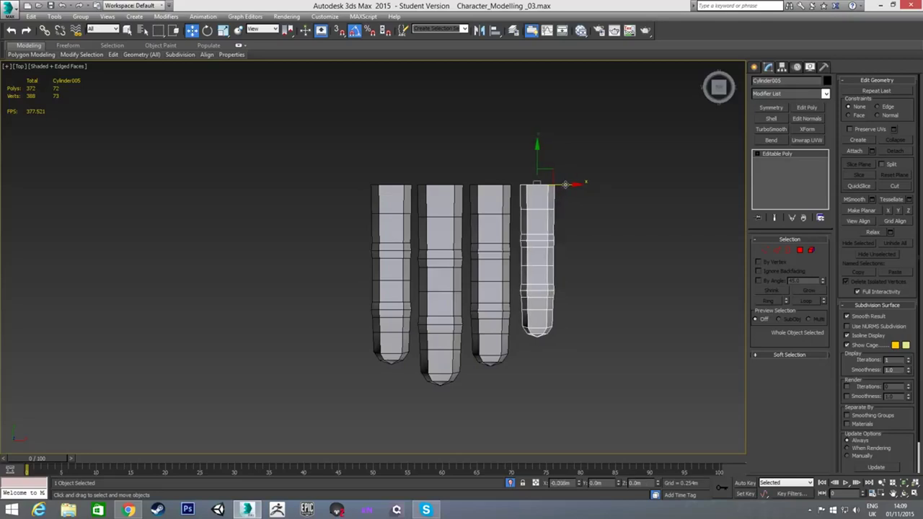
{"action": "left_click", "coordinate": [591, 259]}
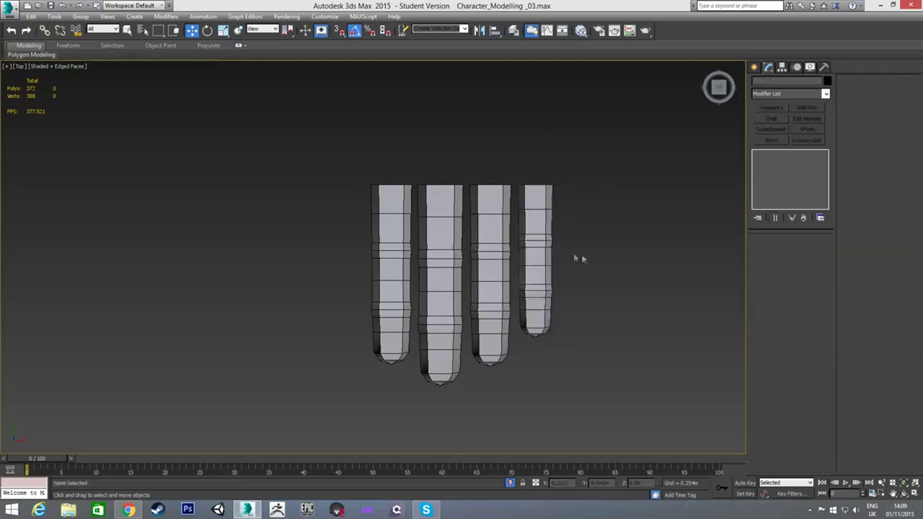
- In the Front view, rotate the first finger 5° and the third and fourth -5° in View coordinates
{"action": "key", "text": "f"}
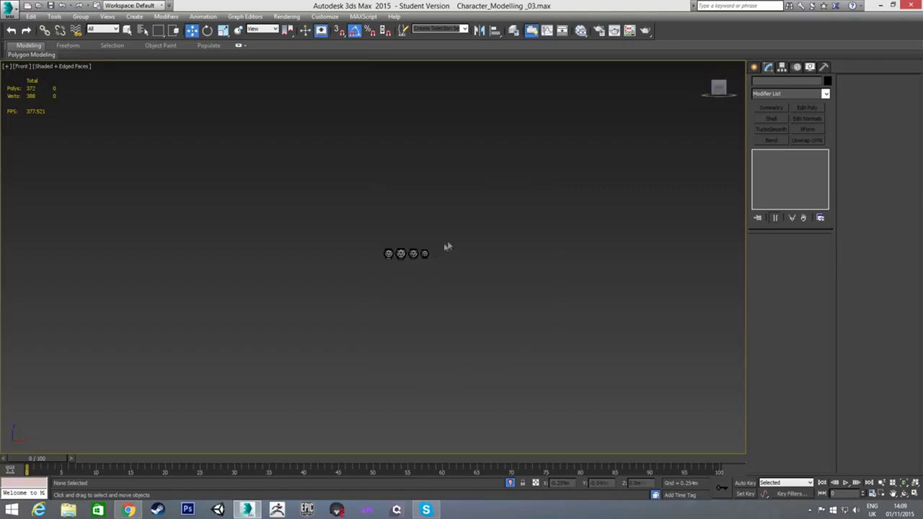
{"action": "scroll", "coordinate": [426, 244], "scroll_direction": "up", "scroll_amount": 8}
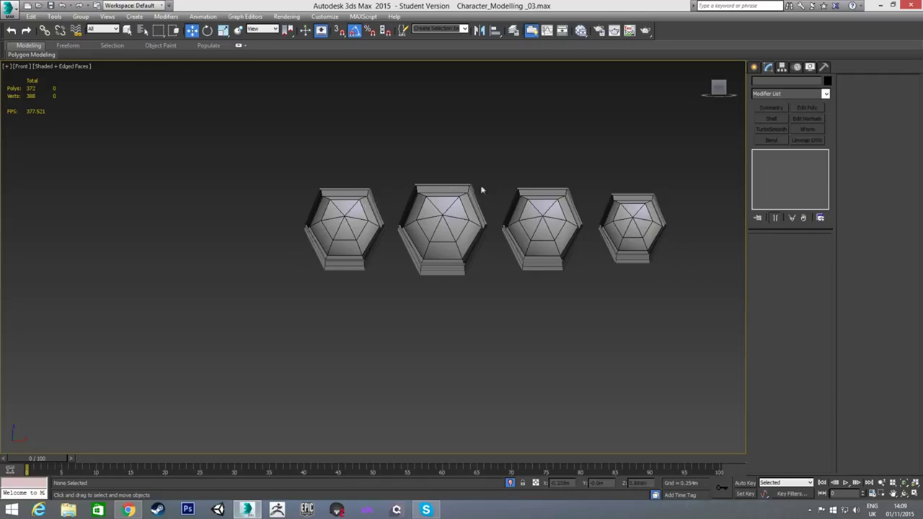
{"action": "left_click", "coordinate": [349, 225]}
{"action": "key", "text": "e"}
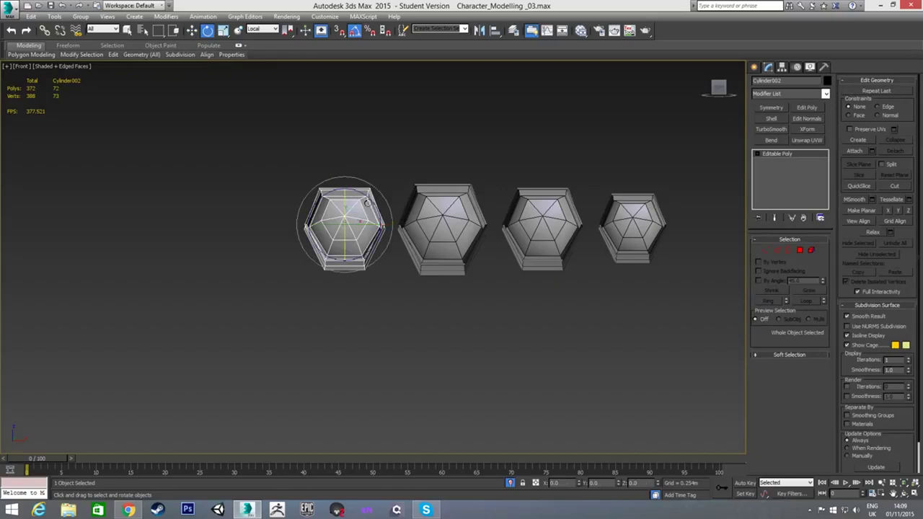
{"action": "left_click", "coordinate": [274, 29]}
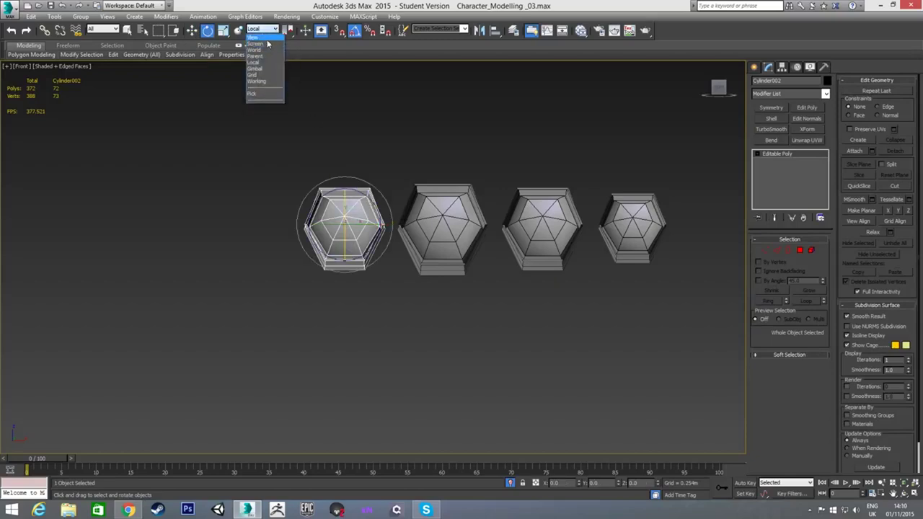
{"action": "left_click", "coordinate": [259, 38]}
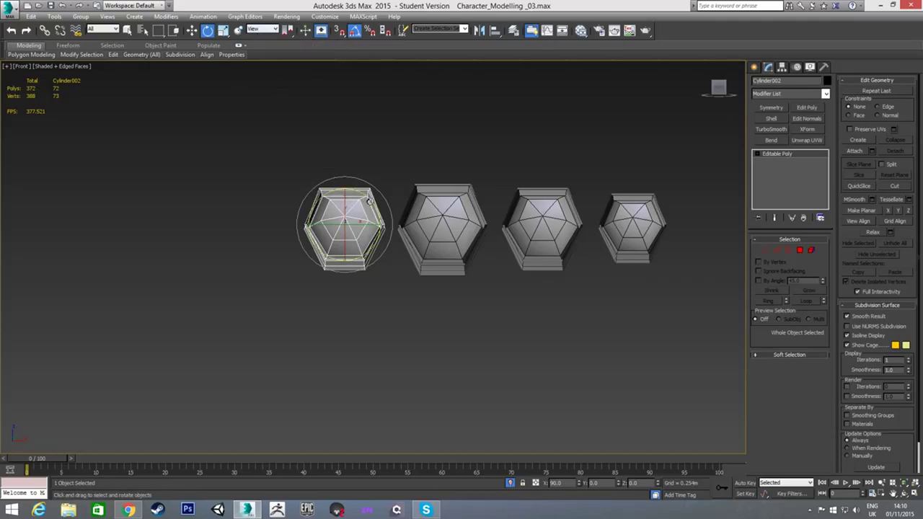
{"action": "left_click_drag", "start_coordinate": [369, 202], "coordinate": [393, 217]}
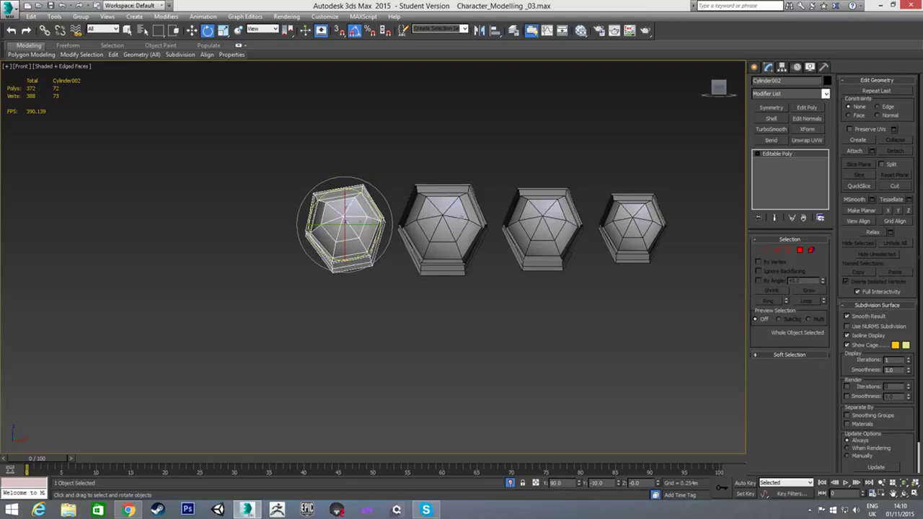
{"action": "left_click", "coordinate": [534, 209]}
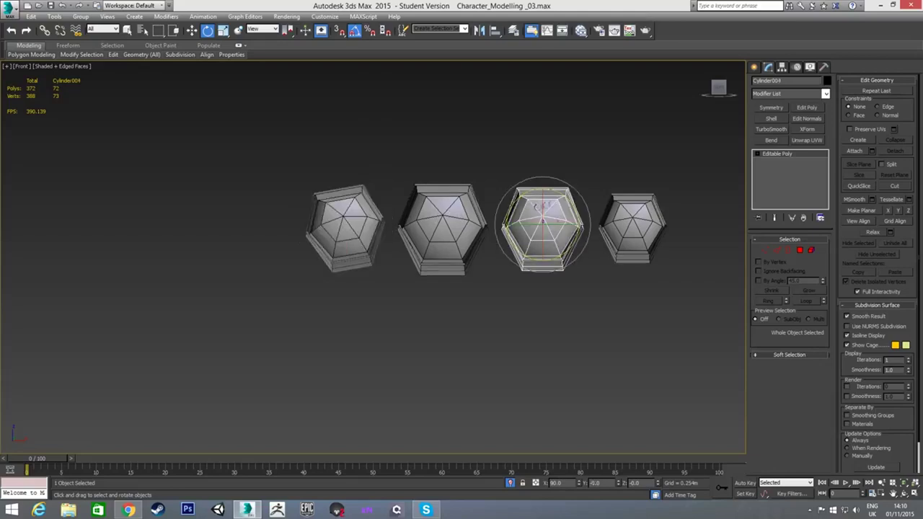
{"action": "left_click_drag", "start_coordinate": [564, 200], "coordinate": [567, 199]}
{"action": "left_click", "coordinate": [616, 208]}
{"action": "left_click_drag", "start_coordinate": [656, 199], "coordinate": [659, 200]}
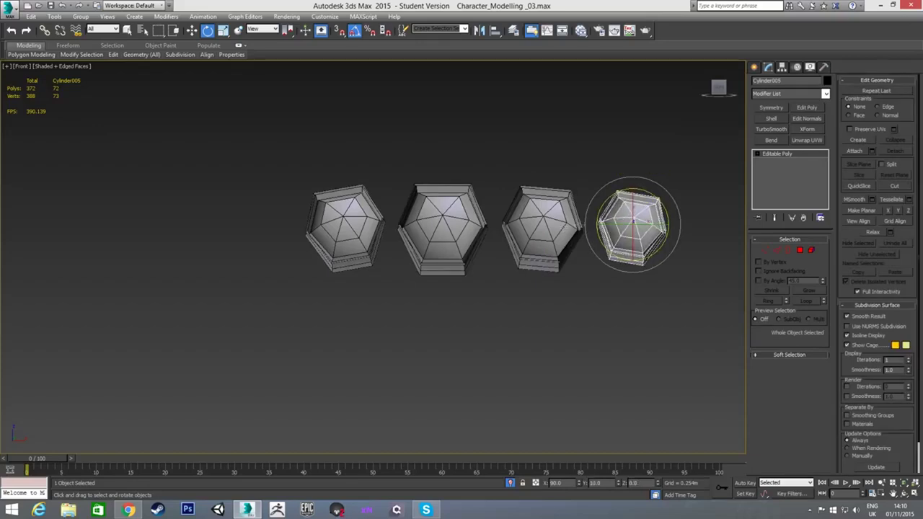
- Lower the fourth, third and first fingers slightly
{"action": "key", "text": "w"}
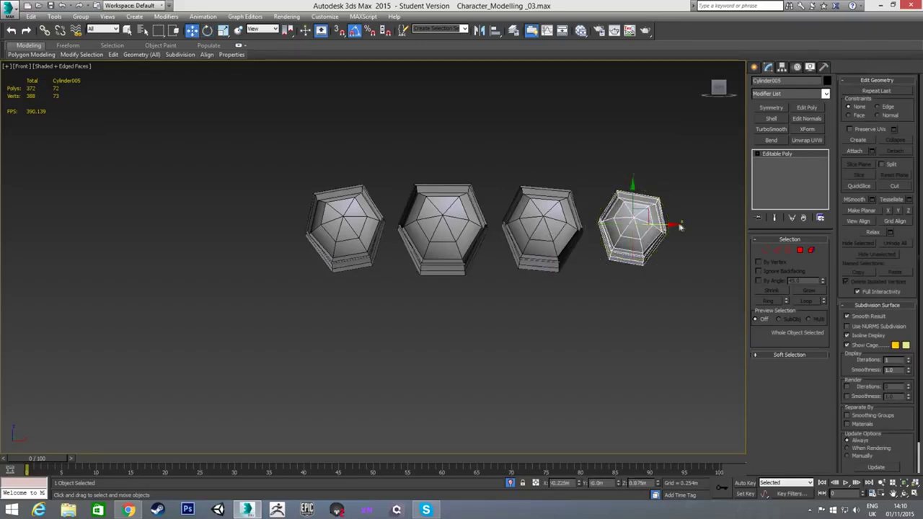
{"action": "left_click_drag", "start_coordinate": [635, 194], "coordinate": [636, 208]}
{"action": "left_click", "coordinate": [546, 213]}
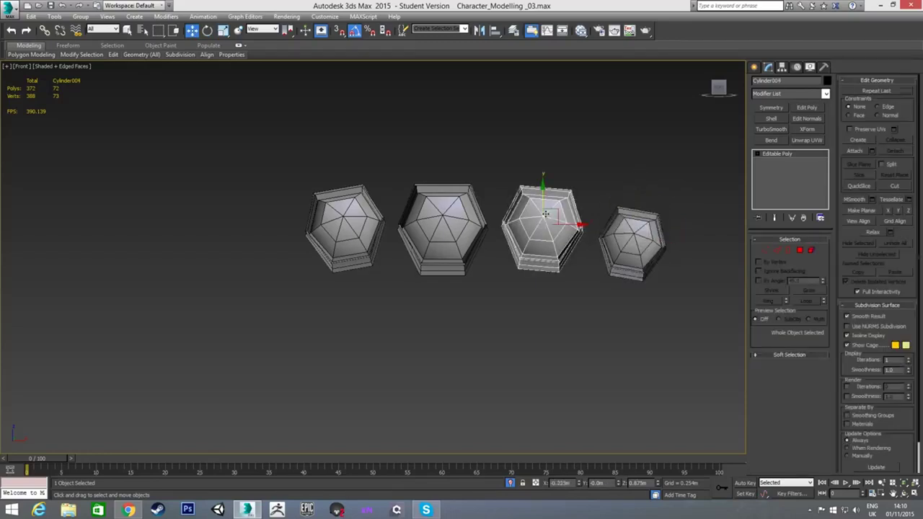
{"action": "left_click_drag", "start_coordinate": [542, 192], "coordinate": [541, 199]}
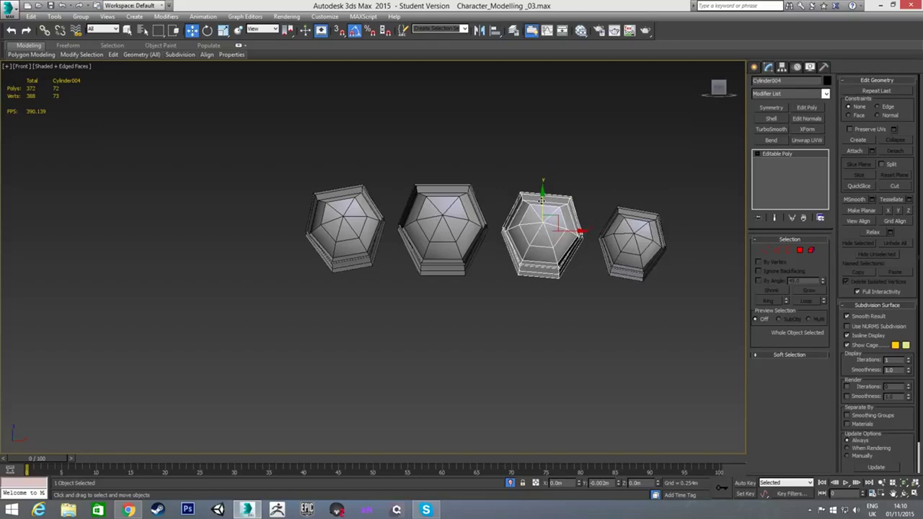
{"action": "left_click", "coordinate": [310, 205]}
{"action": "left_click_drag", "start_coordinate": [344, 194], "coordinate": [344, 205]}
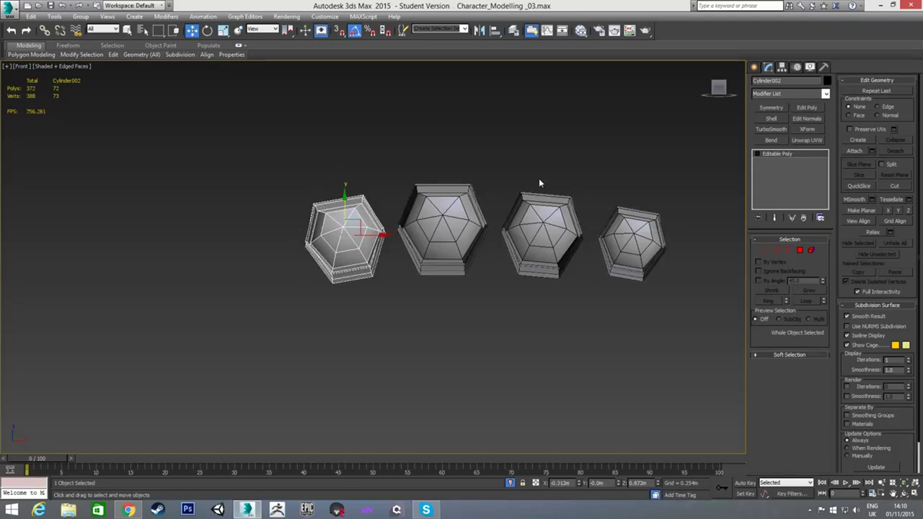
- Raise the third and fourth fingers together slightly, then view from the top
{"action": "left_click_drag", "start_coordinate": [538, 178], "coordinate": [640, 245]}
{"action": "left_click_drag", "start_coordinate": [586, 213], "coordinate": [587, 212]}
{"action": "left_click", "coordinate": [425, 286]}
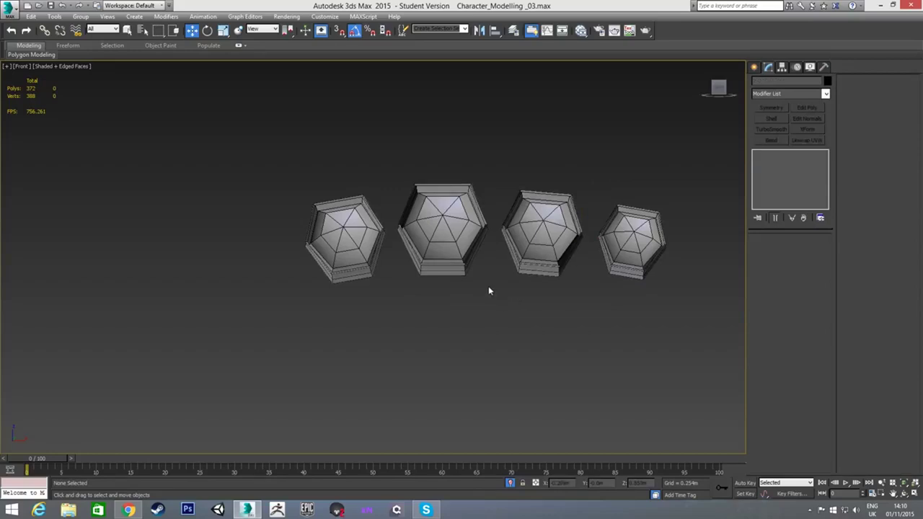
{"action": "key", "text": "t"}
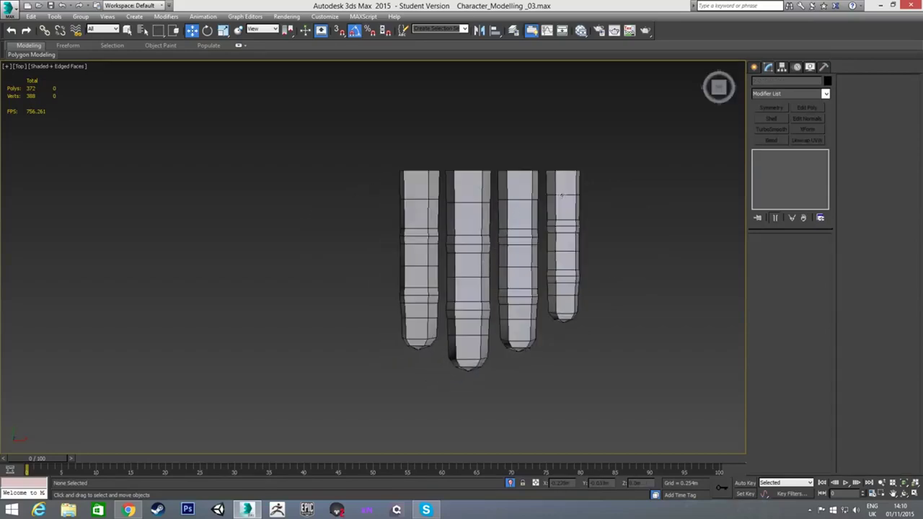
- Rotate the rightmost, third and first fingers so each tilts slightly outward
{"action": "scroll", "coordinate": [559, 195], "scroll_direction": "up", "scroll_amount": 2}
{"action": "left_click", "coordinate": [563, 193]}
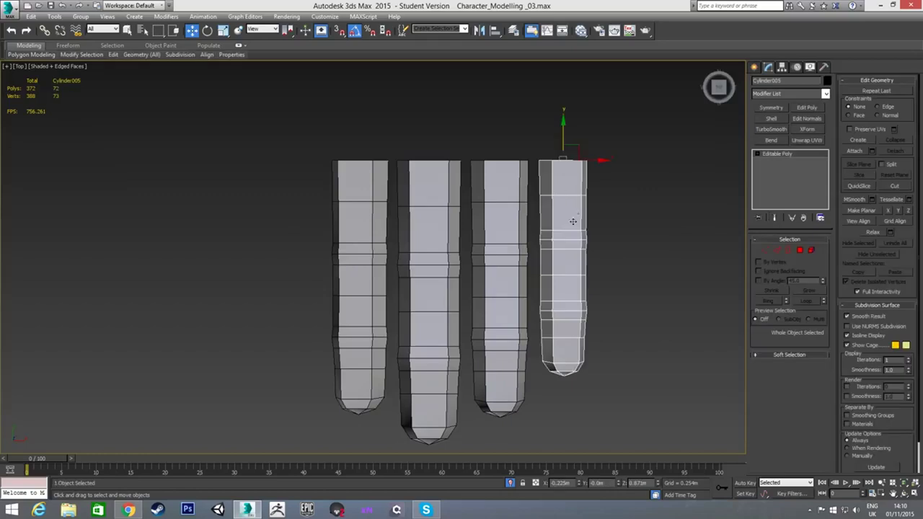
{"action": "key", "text": "e"}
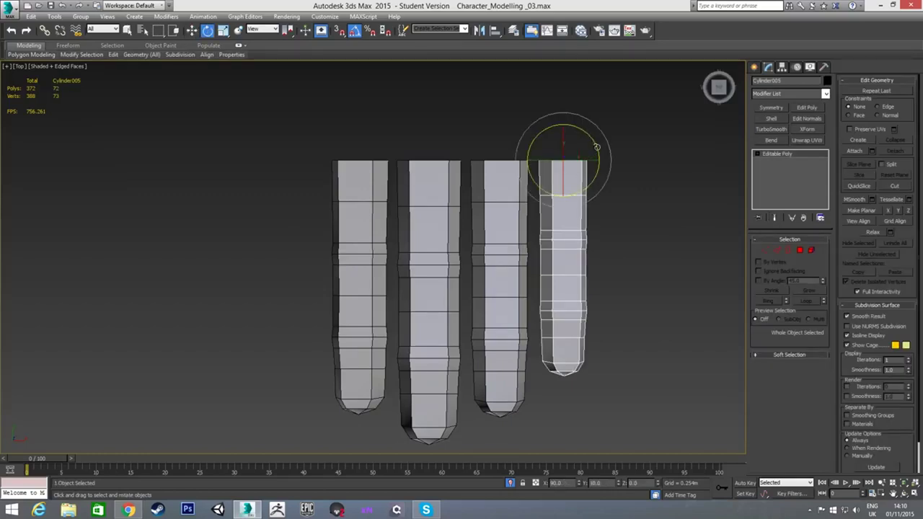
{"action": "left_click_drag", "start_coordinate": [596, 145], "coordinate": [595, 144]}
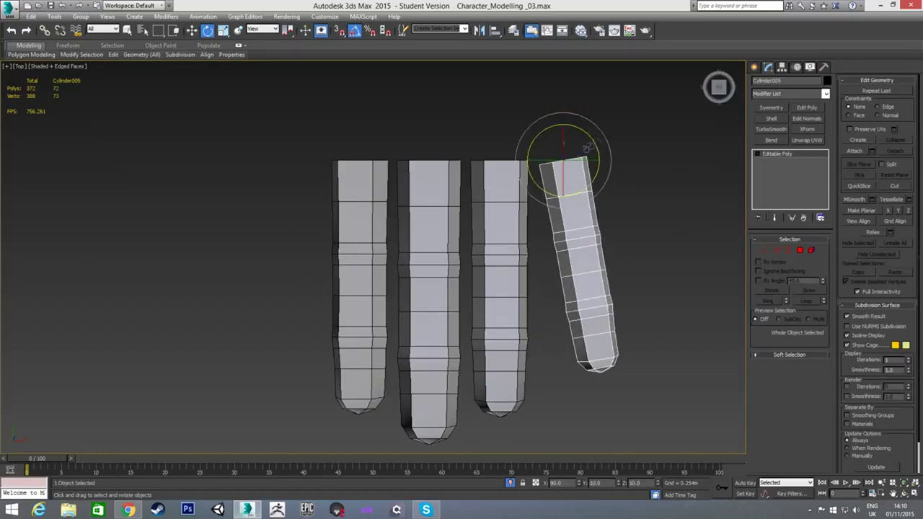
{"action": "left_click", "coordinate": [508, 205]}
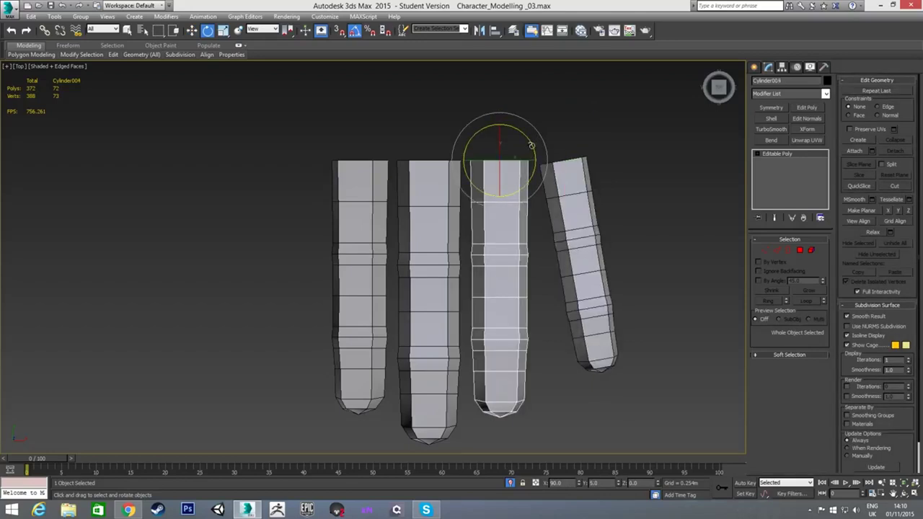
{"action": "left_click_drag", "start_coordinate": [531, 145], "coordinate": [531, 148]}
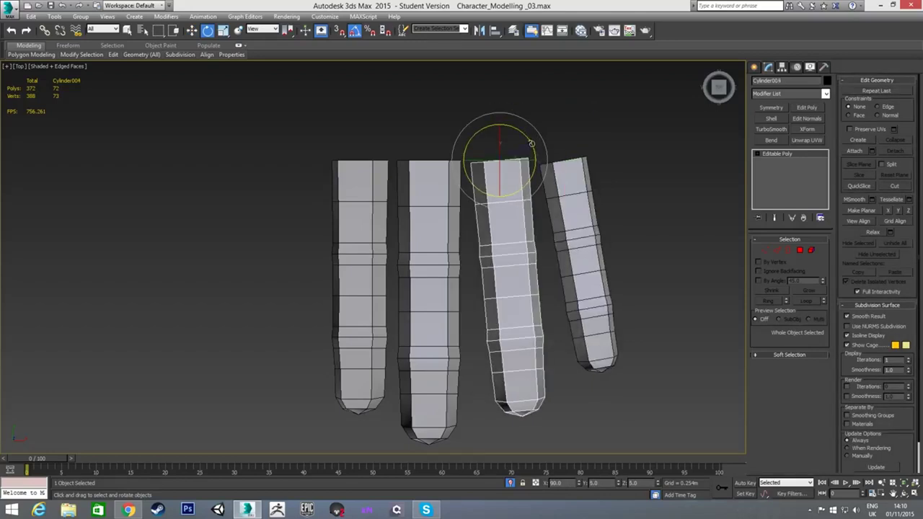
{"action": "left_click", "coordinate": [362, 216]}
{"action": "left_click_drag", "start_coordinate": [388, 141], "coordinate": [385, 147]}
{"action": "left_click", "coordinate": [311, 252]}
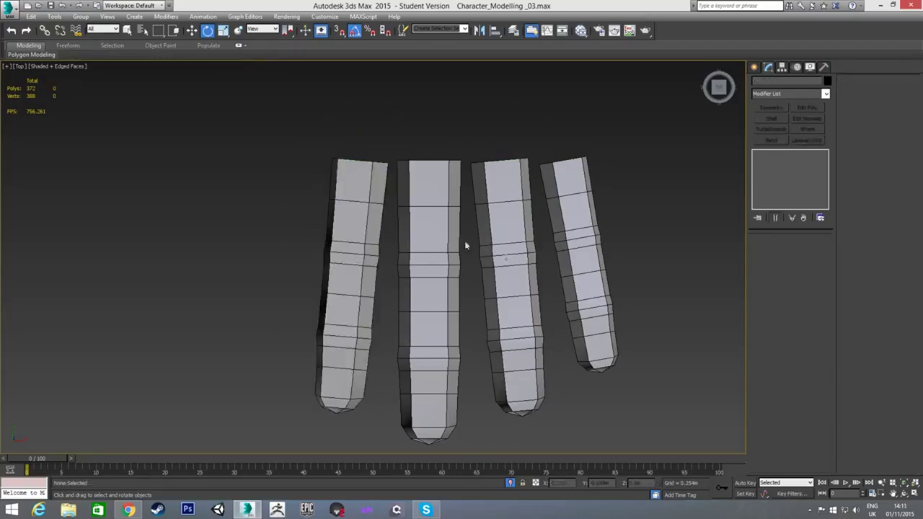
- Shift the first finger slightly to the right
{"action": "left_click", "coordinate": [376, 193]}
{"action": "key", "text": "w"}
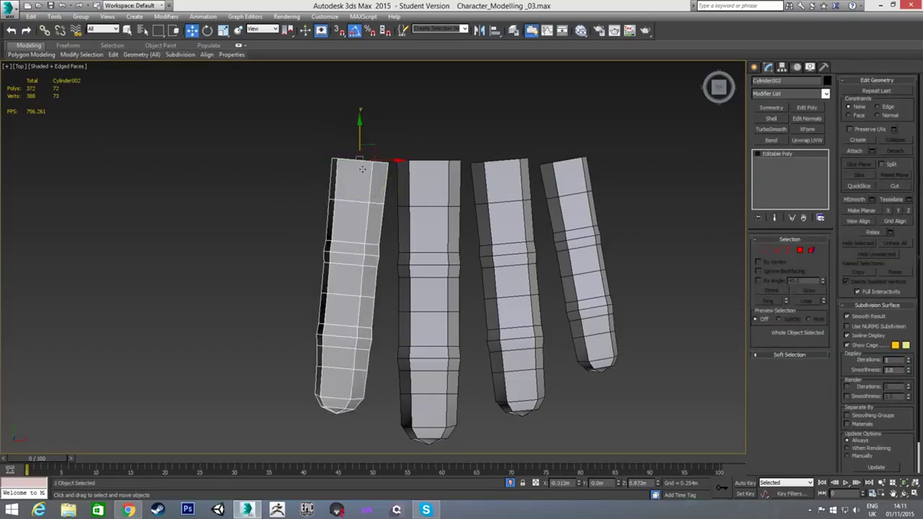
{"action": "left_click", "coordinate": [473, 149]}
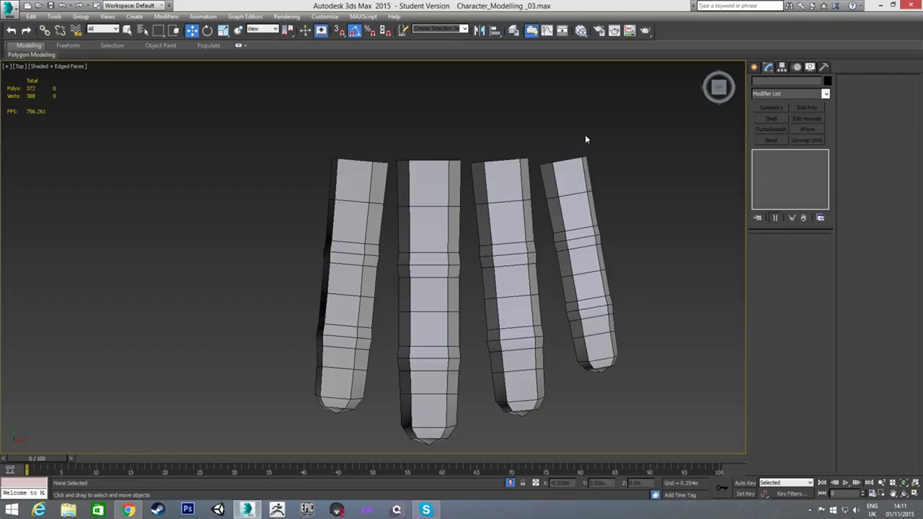
{"action": "left_click", "coordinate": [352, 200]}
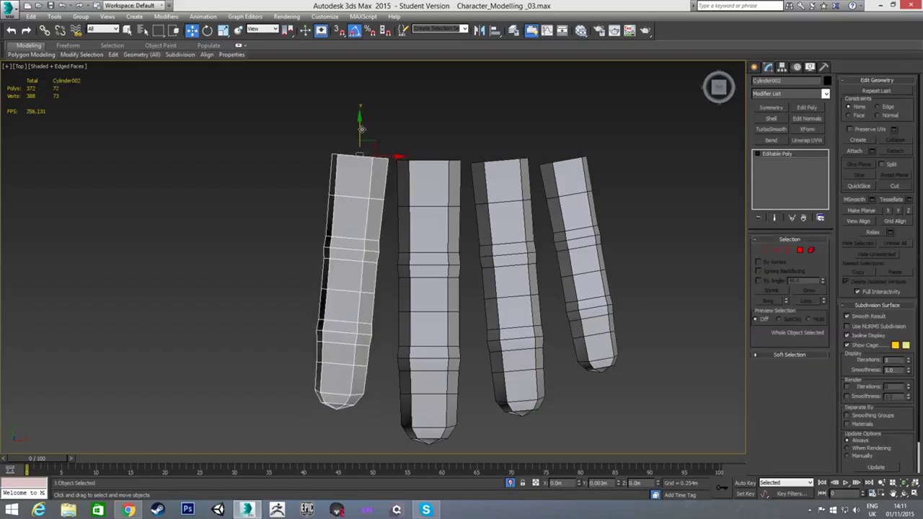
{"action": "left_click_drag", "start_coordinate": [383, 155], "coordinate": [387, 155]}
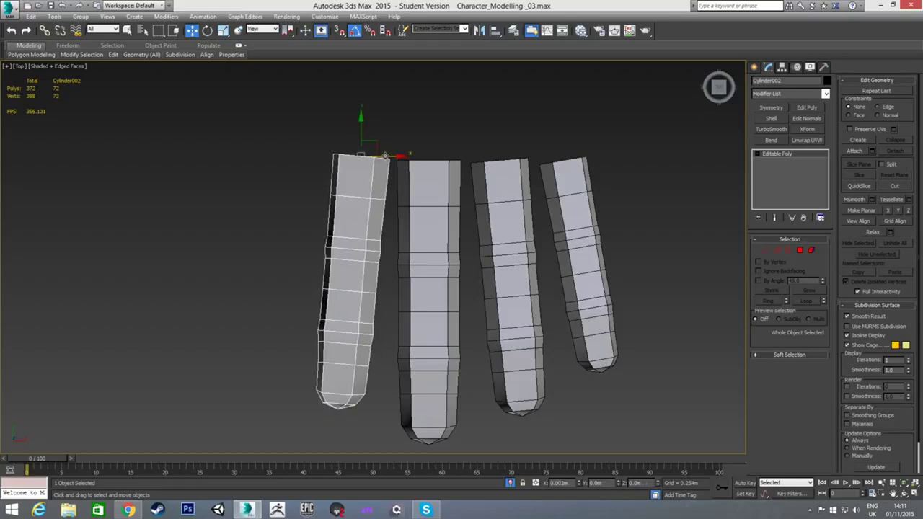
{"action": "left_click", "coordinate": [462, 146]}
- Nudge the third and fourth fingers up and the first finger slightly right
{"action": "left_click", "coordinate": [494, 173]}
{"action": "left_click_drag", "start_coordinate": [497, 136], "coordinate": [521, 155]}
{"action": "left_click", "coordinate": [391, 160]}
{"action": "left_click_drag", "start_coordinate": [391, 155], "coordinate": [393, 156]}
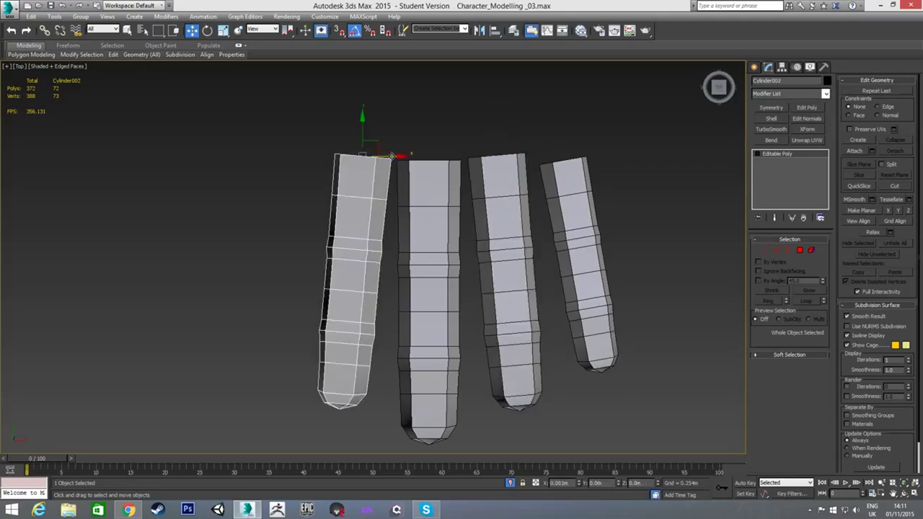
{"action": "left_click", "coordinate": [540, 157]}
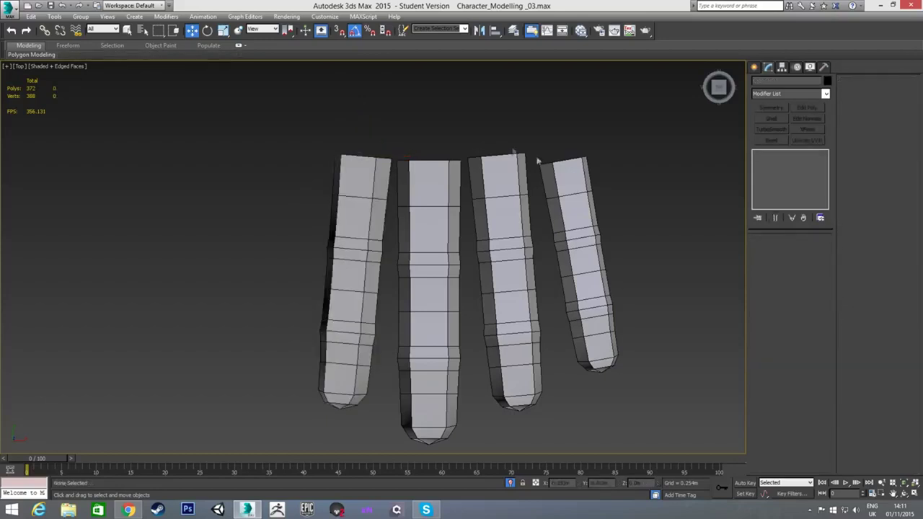
{"action": "left_click", "coordinate": [554, 171]}
{"action": "left_click_drag", "start_coordinate": [585, 159], "coordinate": [580, 146]}
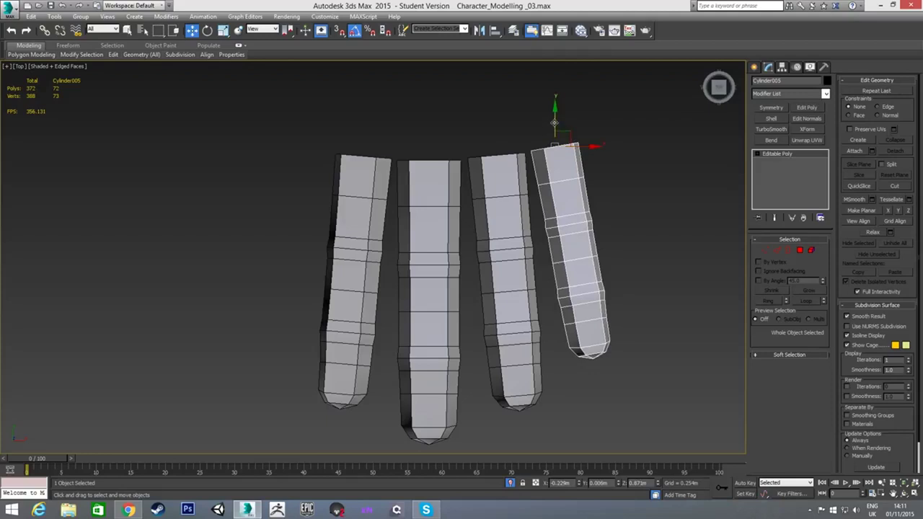
{"action": "left_click", "coordinate": [577, 146]}
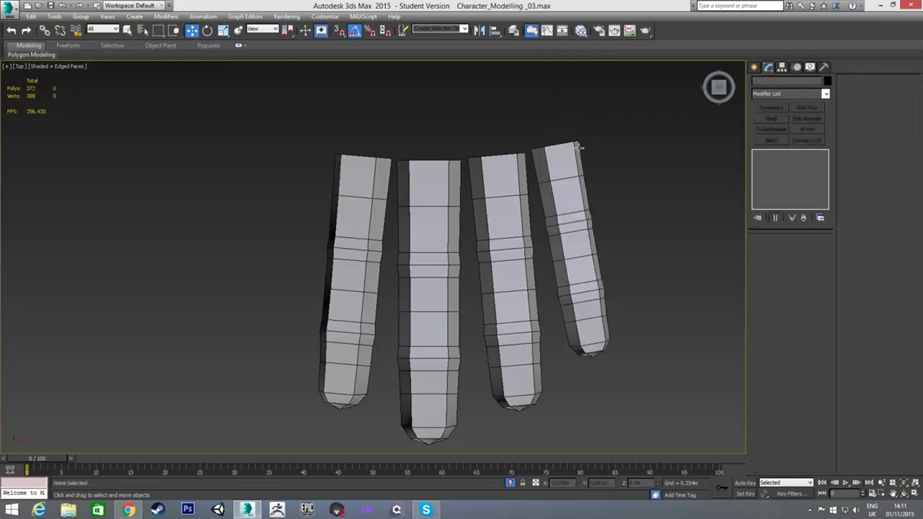
{"action": "scroll", "coordinate": [491, 295], "scroll_direction": "down", "scroll_amount": 2}
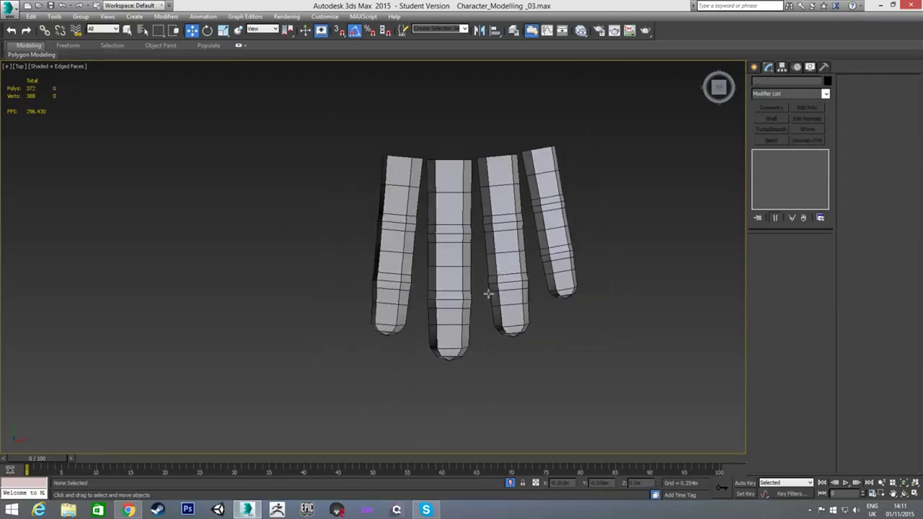
- In Top view, clone the middle finger to the left as an independent copy, Cylinder006
{"action": "key", "text": "f"}
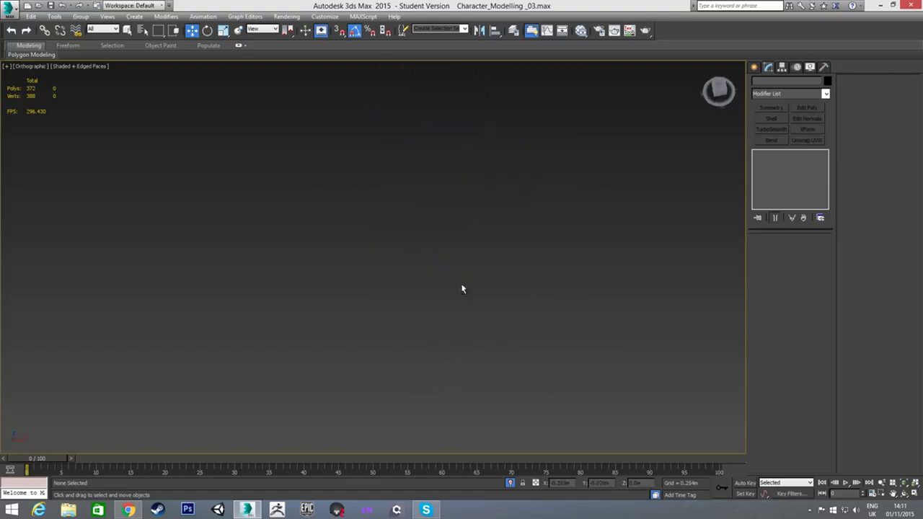
{"action": "key", "text": "z"}
{"action": "middle_click_drag", "start_coordinate": [434, 296], "coordinate": [378, 280], "text": "alt"}
{"action": "key", "text": "t"}
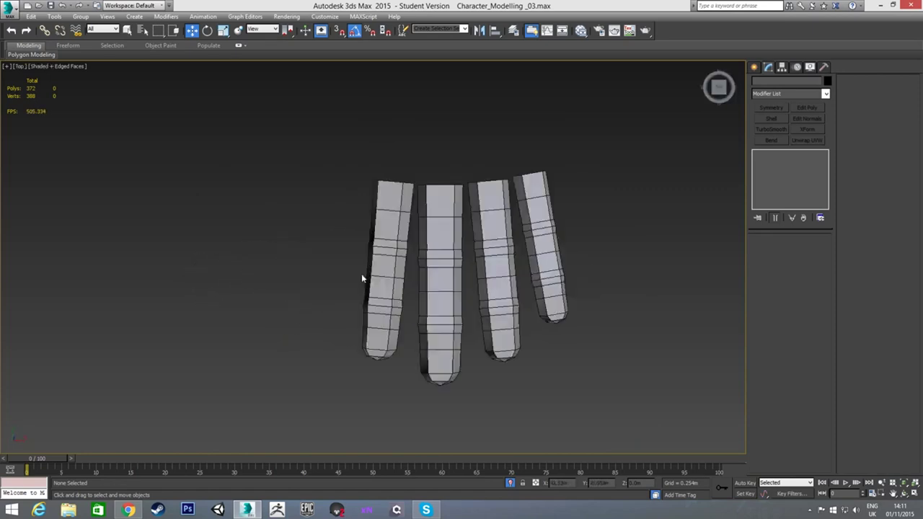
{"action": "left_click", "coordinate": [457, 237]}
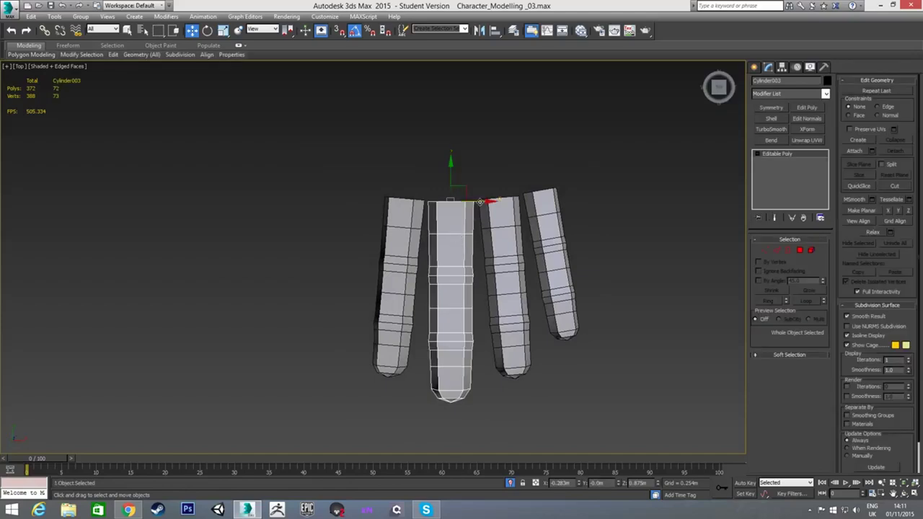
{"action": "left_click_drag", "start_coordinate": [479, 200], "coordinate": [338, 212], "text": "shift"}
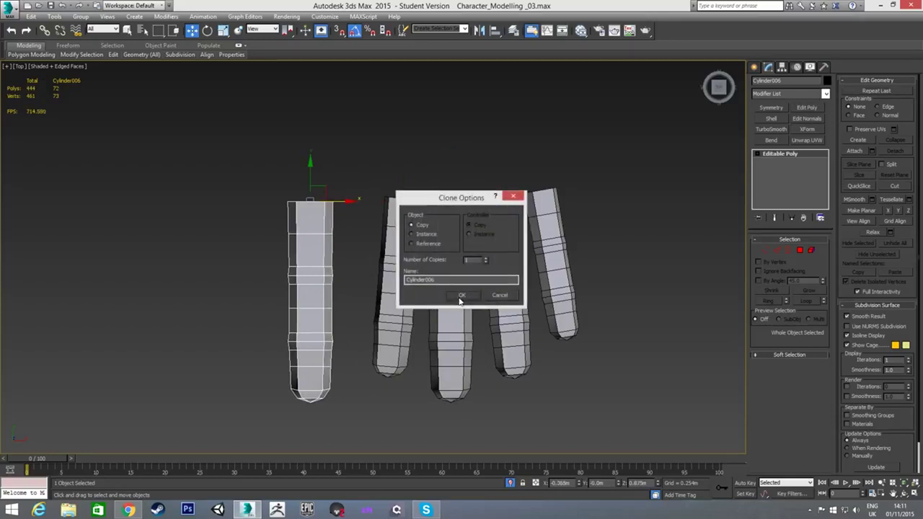
{"action": "left_click", "coordinate": [461, 295]}
{"action": "middle_click_drag", "start_coordinate": [367, 286], "coordinate": [417, 258]}
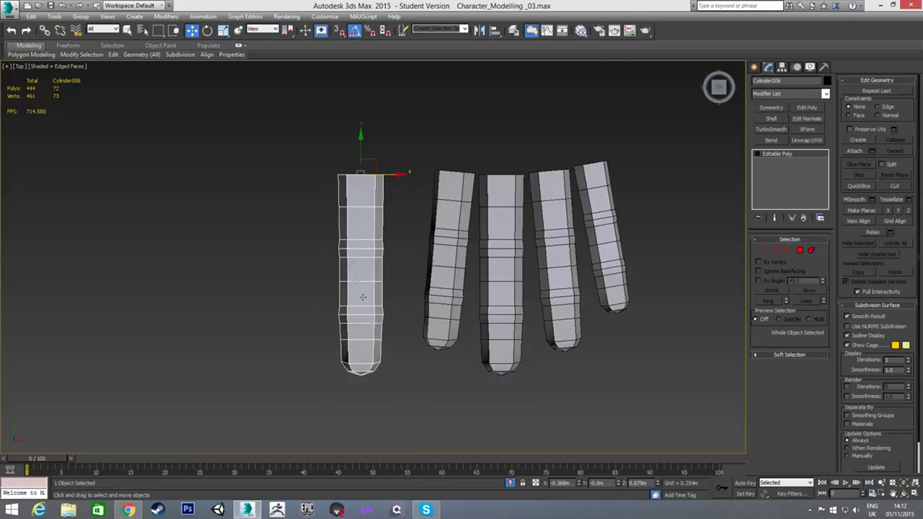
- From the side view, delete the polygons of the copy's back half
{"action": "key", "text": "4"}
{"action": "left_click", "coordinate": [401, 222]}
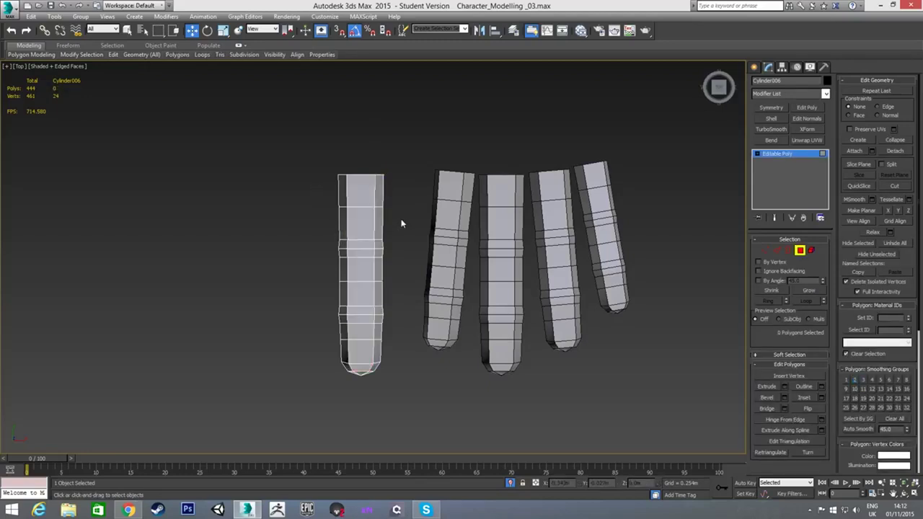
{"action": "key", "text": "l"}
{"action": "scroll", "coordinate": [418, 233], "scroll_direction": "up", "scroll_amount": 3}
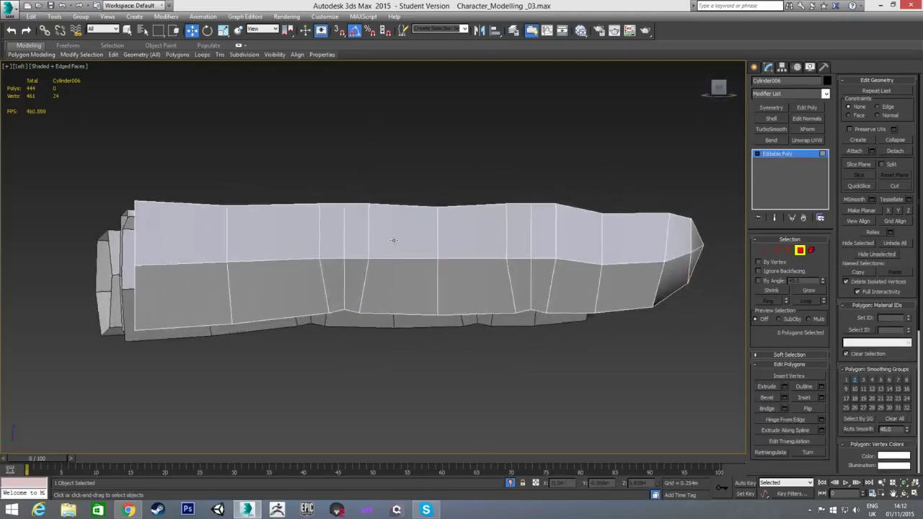
{"action": "scroll", "coordinate": [394, 240], "scroll_direction": "down", "scroll_amount": 2}
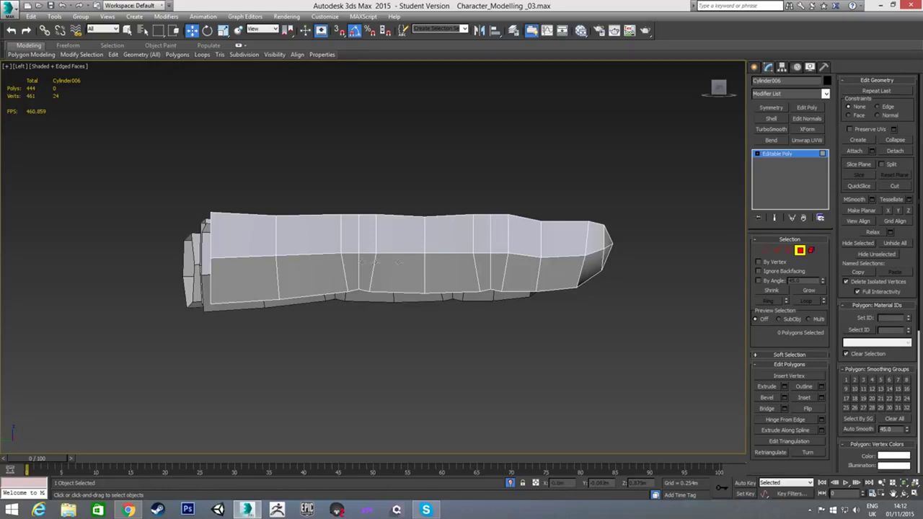
{"action": "left_click_drag", "start_coordinate": [182, 181], "coordinate": [352, 324]}
{"action": "key", "text": "Delete"}
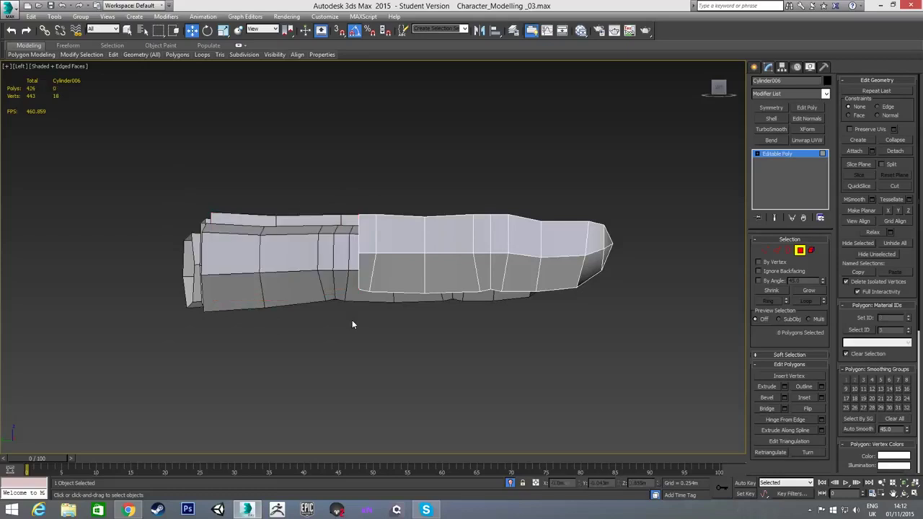
- Delete leftover border edges, lower the bottom-back vertex, and remove the vertical edge loop
{"action": "key", "text": "2"}
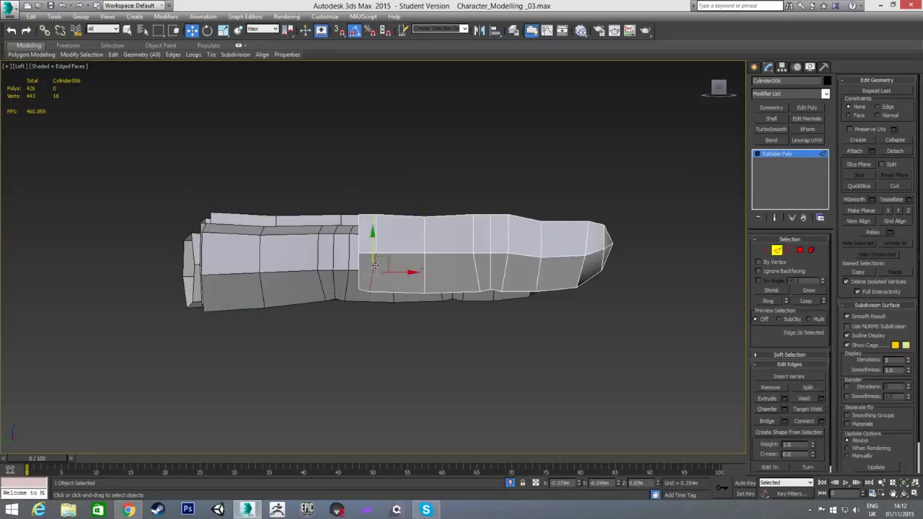
{"action": "key", "text": "Delete"}
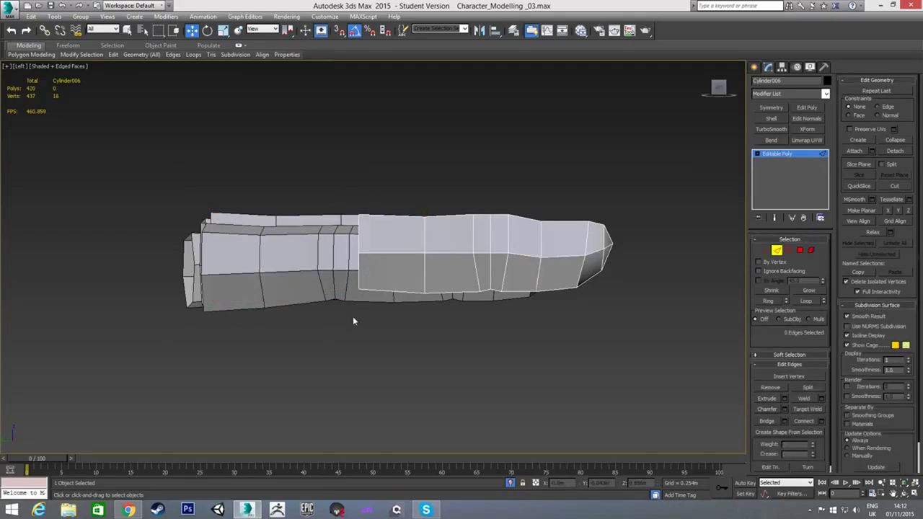
{"action": "key", "text": "1"}
{"action": "left_click_drag", "start_coordinate": [342, 283], "coordinate": [375, 303]}
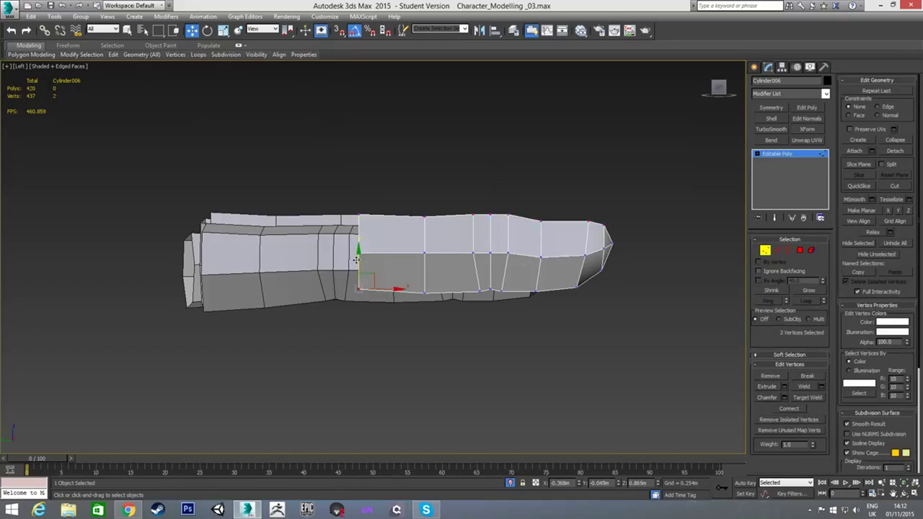
{"action": "left_click_drag", "start_coordinate": [358, 259], "coordinate": [358, 267]}
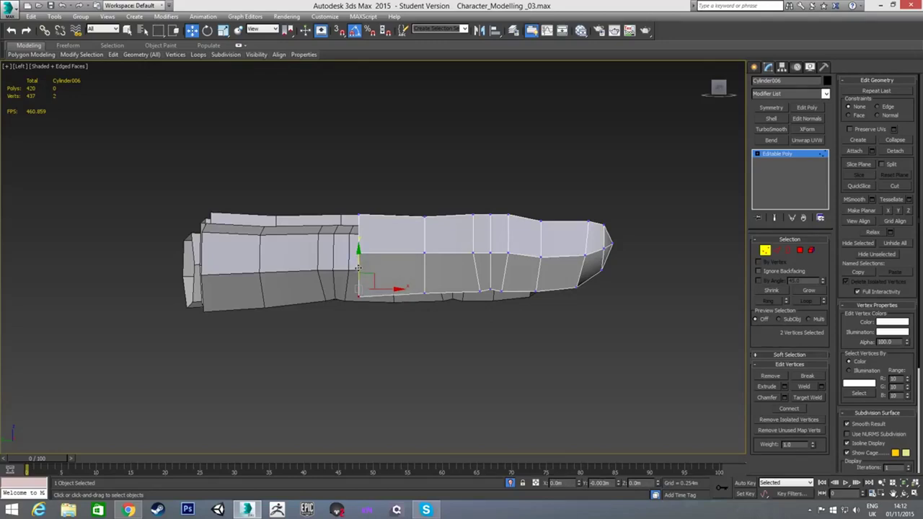
{"action": "key", "text": "2"}
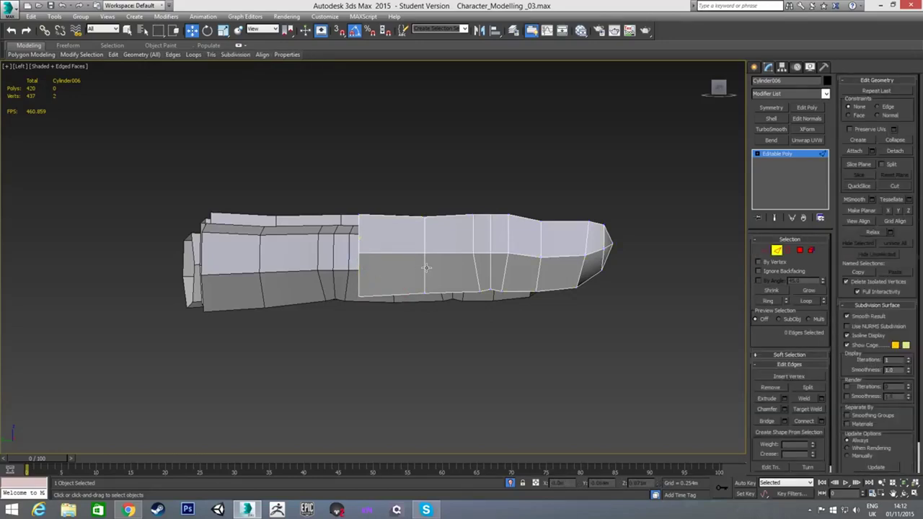
{"action": "double_click", "coordinate": [426, 267]}
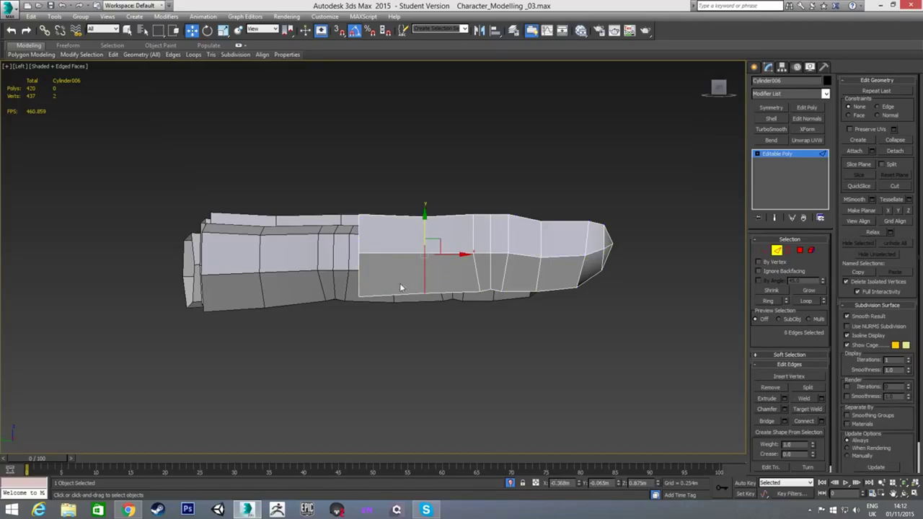
{"action": "key", "text": "ctrl+BackSpace"}
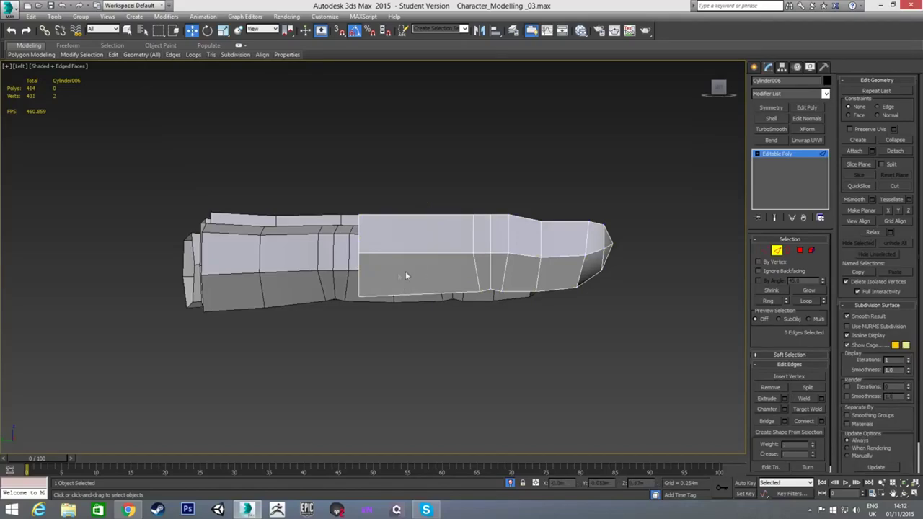
- Select the small finger's top edge loop and scale its vertices
{"action": "middle_click_drag", "start_coordinate": [383, 254], "coordinate": [365, 282], "text": "alt"}
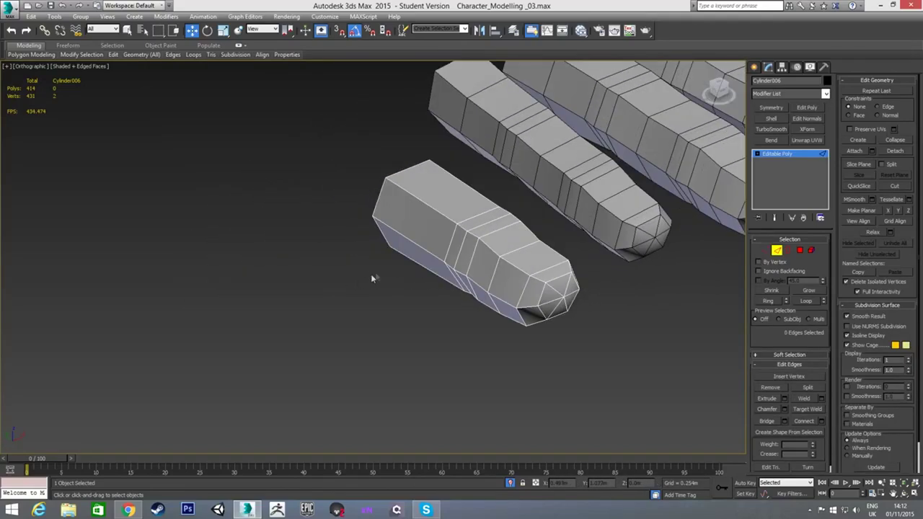
{"action": "double_click", "coordinate": [399, 174]}
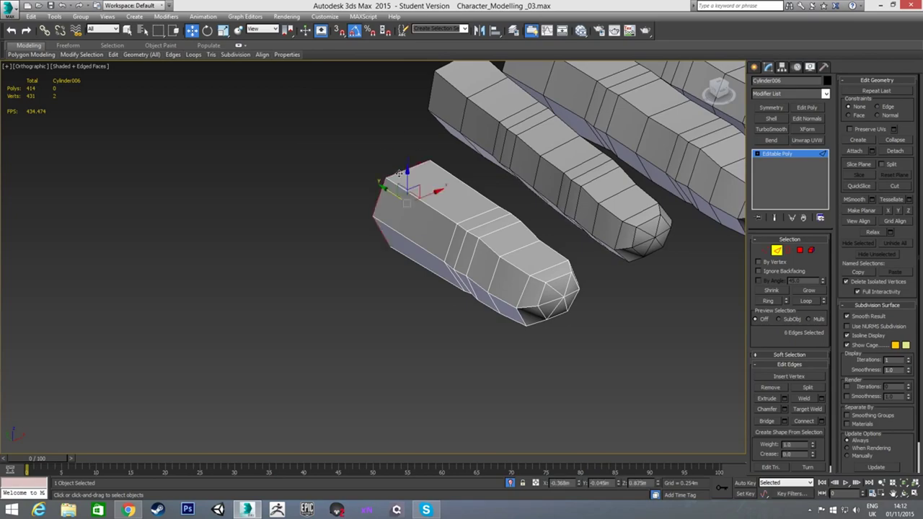
{"action": "middle_click_drag", "start_coordinate": [396, 245], "coordinate": [373, 255], "text": "alt"}
{"action": "left_click", "coordinate": [765, 250]}
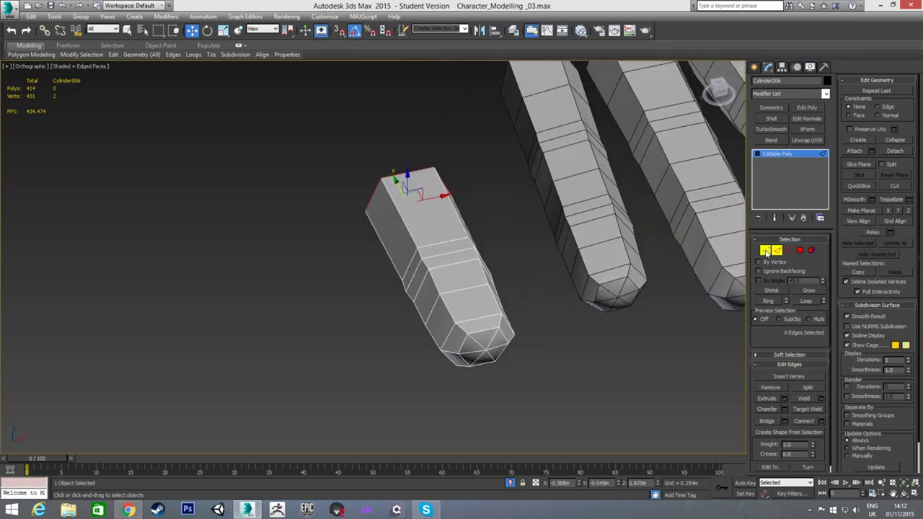
{"action": "mouse_move", "coordinate": [525, 268]}
{"action": "middle_mouse_down", "text": "alt"}
{"action": "mouse_move", "coordinate": [375, 261]}
{"action": "mouse_move", "coordinate": [517, 263]}
{"action": "middle_mouse_up", "text": "alt"}
{"action": "key", "text": "r"}
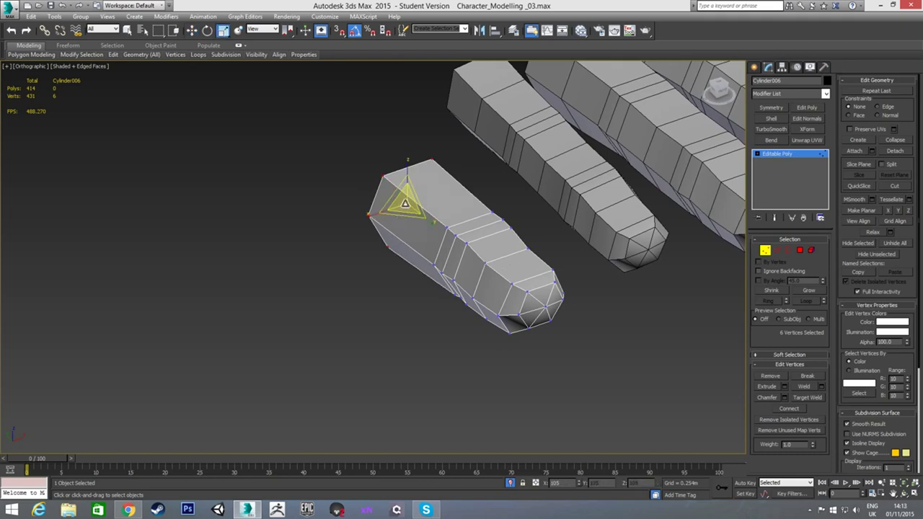
{"action": "middle_click_drag", "start_coordinate": [405, 207], "coordinate": [367, 263], "text": "alt"}
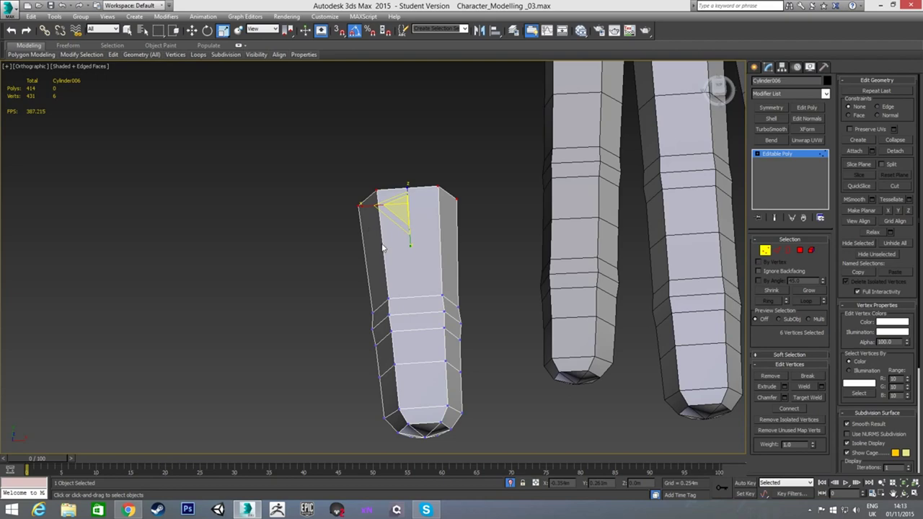
{"action": "middle_click_drag", "start_coordinate": [385, 282], "coordinate": [472, 170], "text": "alt"}
{"action": "key", "text": "2"}
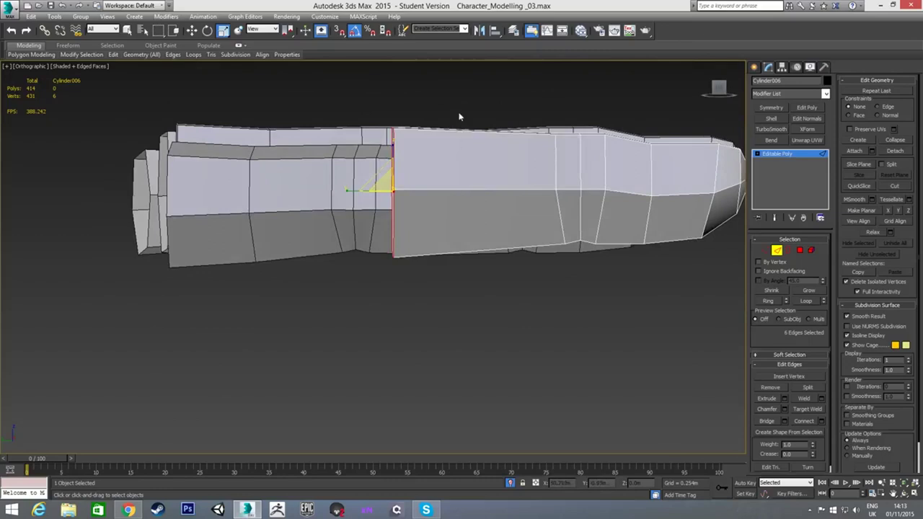
- Connect the selected edge ring to add a new vertical loop across the finger
{"action": "left_click_drag", "start_coordinate": [494, 285], "coordinate": [483, 284]}
{"action": "right_click", "coordinate": [482, 282]}
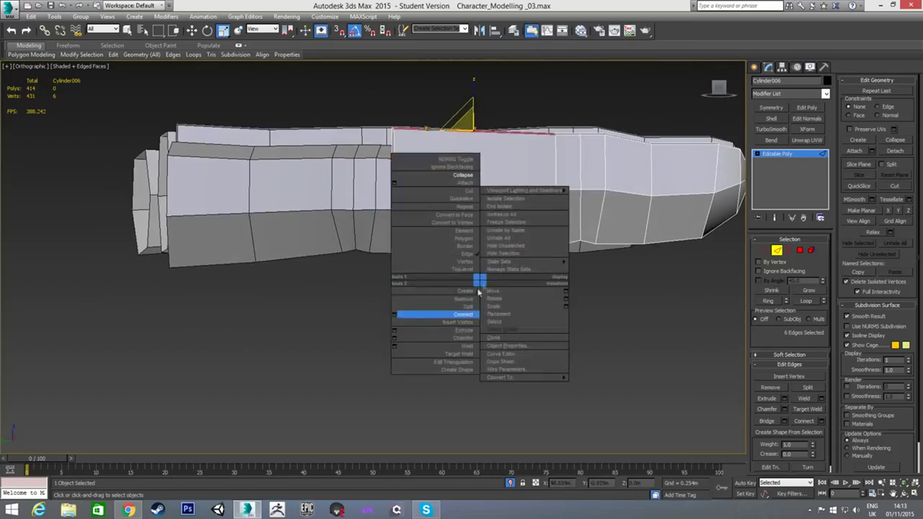
{"action": "left_click", "coordinate": [403, 315]}
{"action": "left_click", "coordinate": [378, 303]}
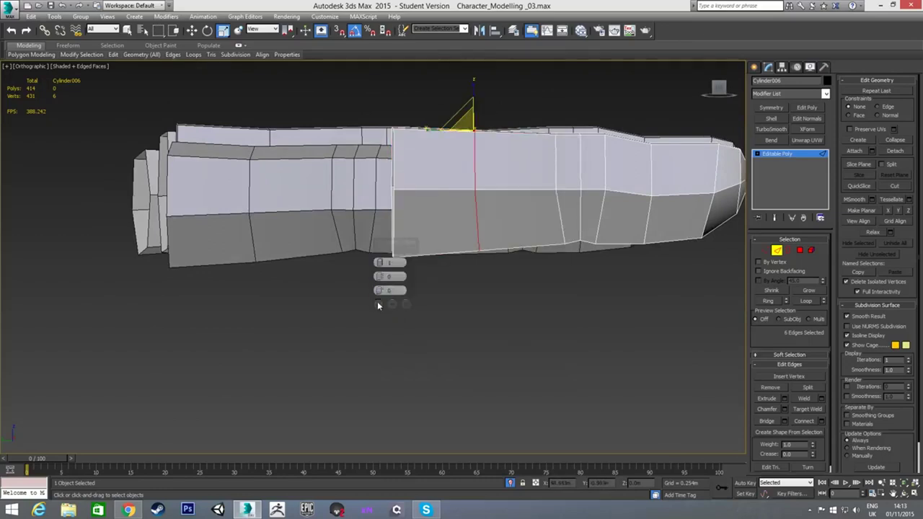
{"action": "key", "text": "l"}
{"action": "scroll", "coordinate": [423, 270], "scroll_direction": "up", "scroll_amount": 3}
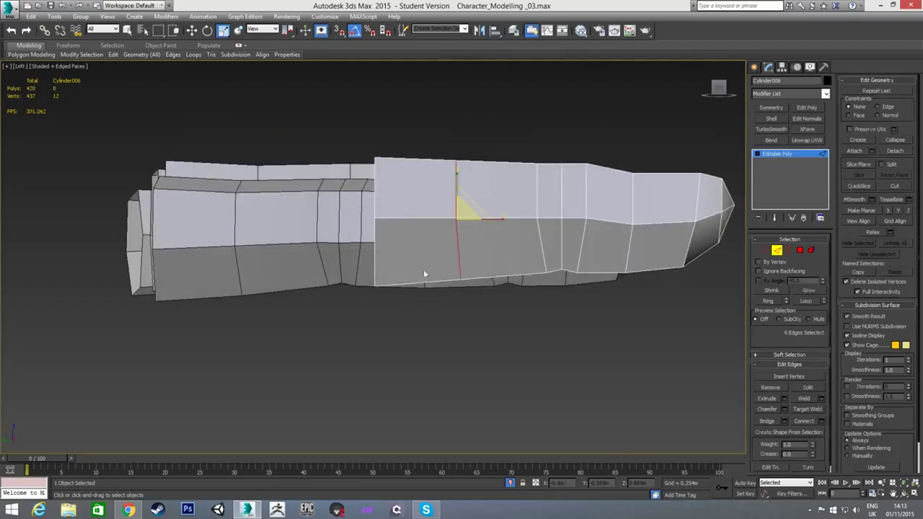
- Lower the new loop's two top vertices slightly so the outline dips
{"action": "key", "text": "1"}
{"action": "left_click_drag", "start_coordinate": [450, 152], "coordinate": [466, 187]}
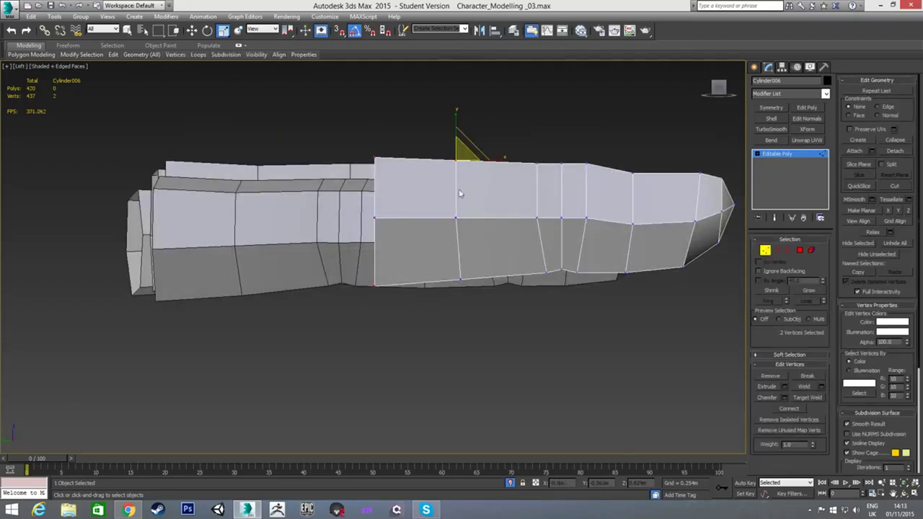
{"action": "key", "text": "w"}
{"action": "left_click_drag", "start_coordinate": [455, 132], "coordinate": [455, 137]}
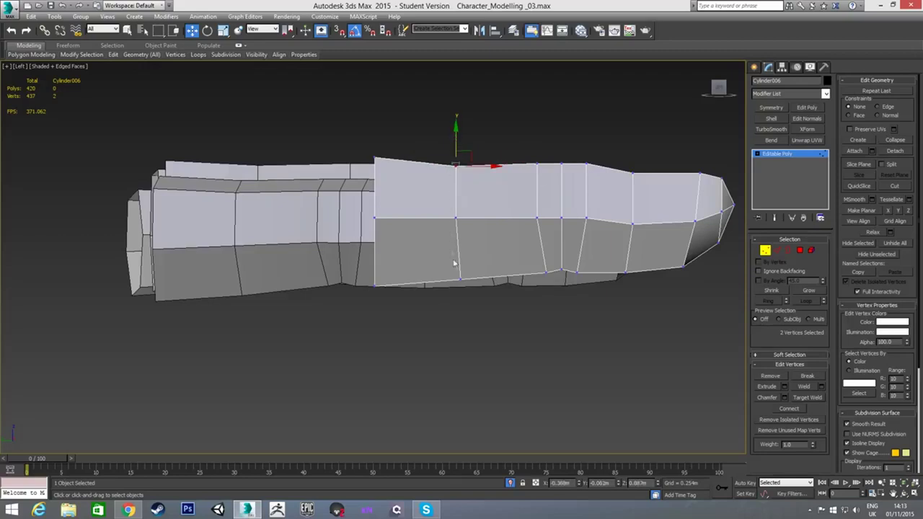
{"action": "left_click_drag", "start_coordinate": [457, 269], "coordinate": [465, 277]}
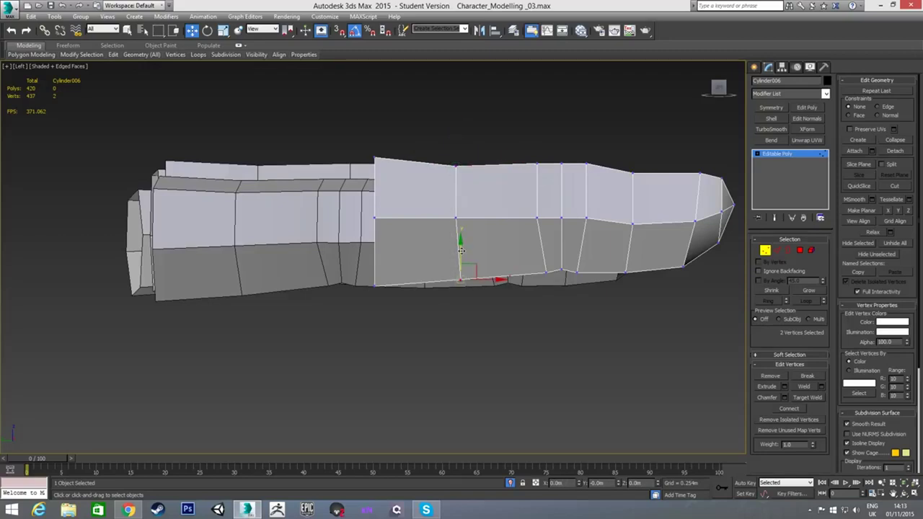
{"action": "left_click", "coordinate": [462, 327]}
{"action": "scroll", "coordinate": [432, 317], "scroll_direction": "down", "scroll_amount": 2}
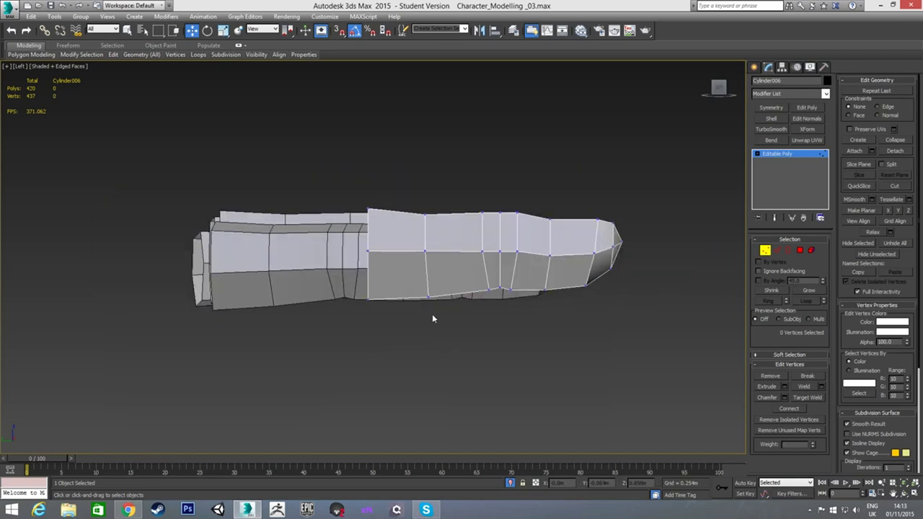
{"action": "middle_click_drag", "start_coordinate": [440, 284], "coordinate": [423, 308], "text": "alt"}
{"action": "scroll", "coordinate": [422, 307], "scroll_direction": "down", "scroll_amount": 3}
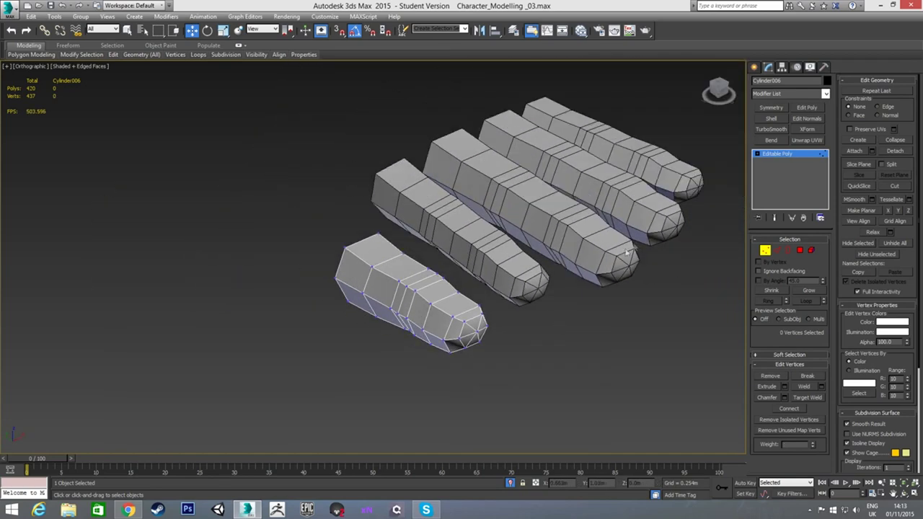
{"action": "left_click", "coordinate": [765, 250]}
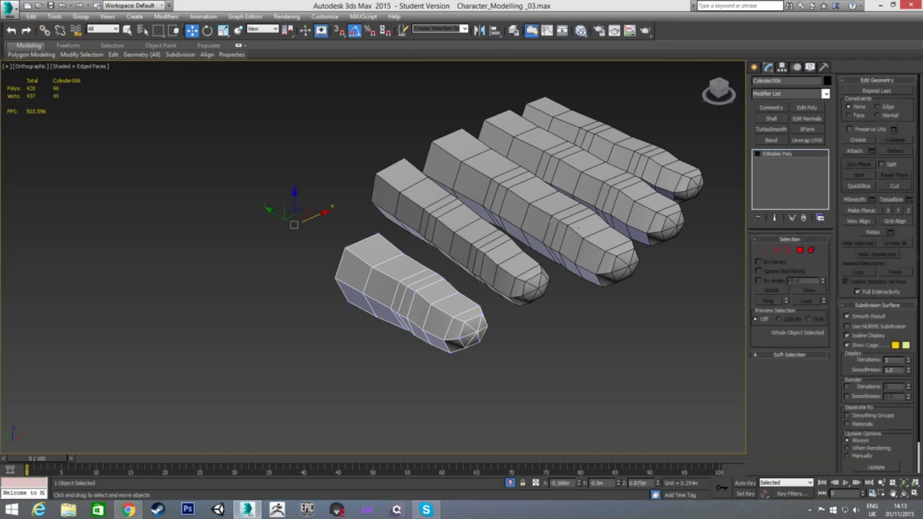
{"action": "left_click", "coordinate": [548, 220]}
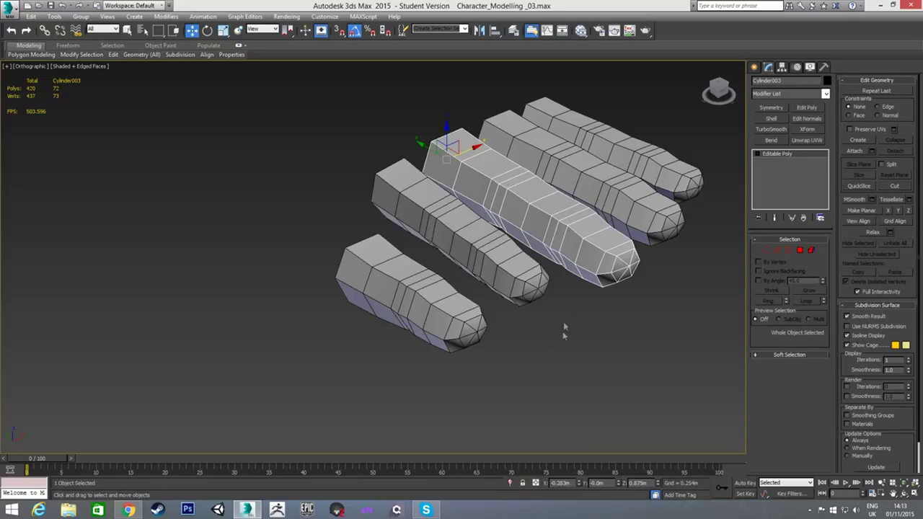
{"action": "left_click", "coordinate": [510, 484]}
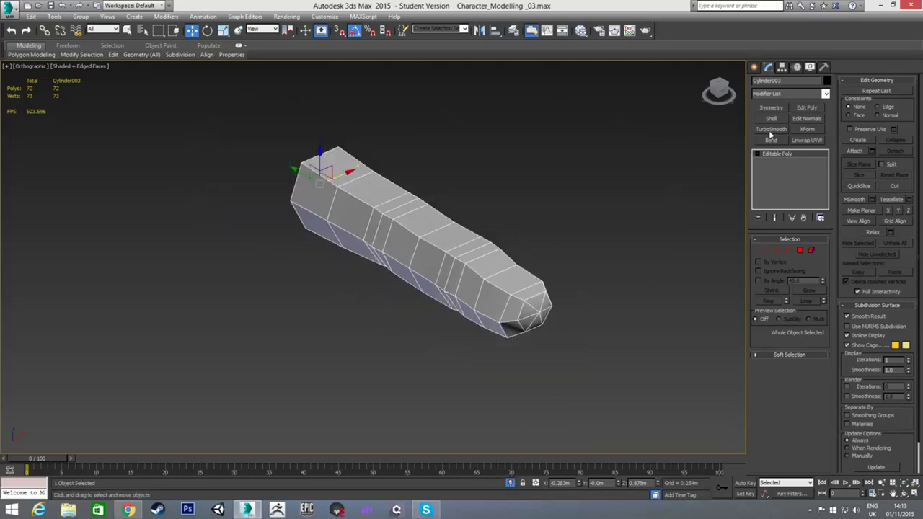
{"action": "left_click", "coordinate": [771, 129]}
{"action": "mouse_move", "coordinate": [507, 260]}
{"action": "middle_mouse_down", "text": "alt"}
{"action": "mouse_move", "coordinate": [505, 233]}
{"action": "mouse_move", "coordinate": [542, 207]}
{"action": "mouse_move", "coordinate": [503, 175]}
{"action": "mouse_move", "coordinate": [428, 308]}
{"action": "mouse_move", "coordinate": [461, 230]}
{"action": "mouse_move", "coordinate": [511, 194]}
{"action": "mouse_move", "coordinate": [516, 219]}
{"action": "middle_mouse_up", "text": "alt"}
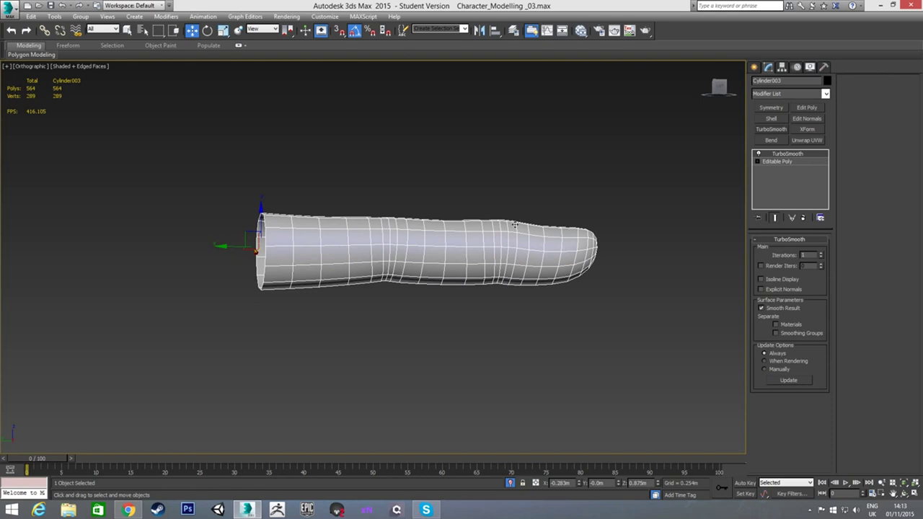
{"action": "key", "text": "l"}
{"action": "middle_click_drag", "start_coordinate": [463, 261], "coordinate": [462, 261]}
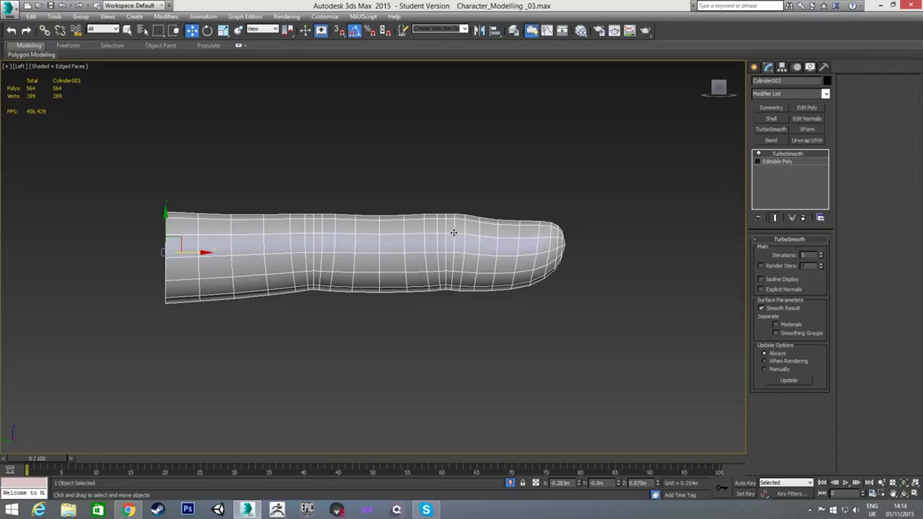
{"action": "right_click", "coordinate": [779, 158]}
{"action": "left_click", "coordinate": [785, 169]}
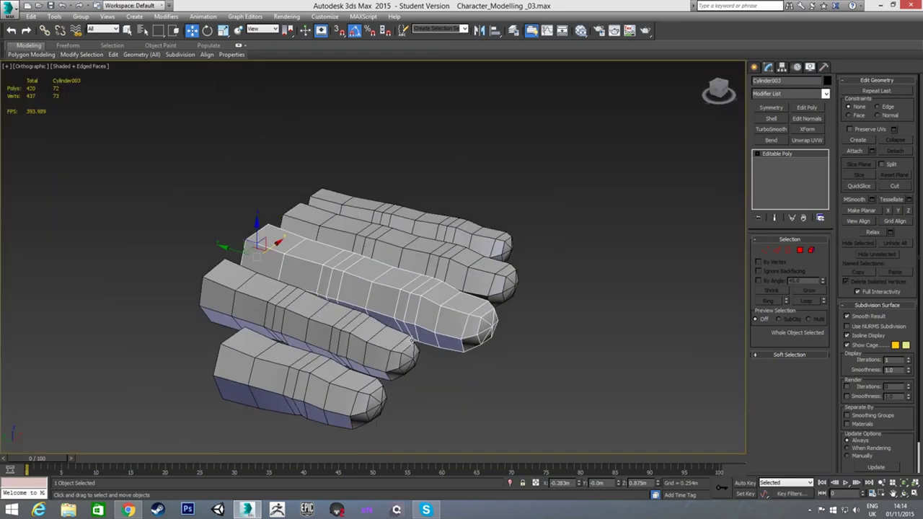
{"action": "middle_click_drag", "start_coordinate": [411, 340], "coordinate": [395, 279], "text": "alt"}
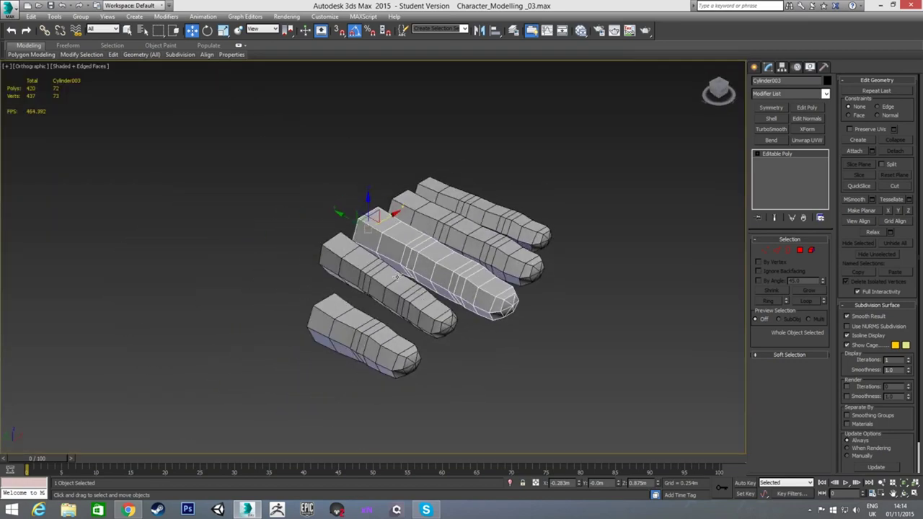
- Move the thumb up beside the fingers in Top view and lower it in side view
{"action": "left_click", "coordinate": [330, 319]}
{"action": "middle_click_drag", "start_coordinate": [334, 312], "coordinate": [377, 328], "text": "alt"}
{"action": "key", "text": "t"}
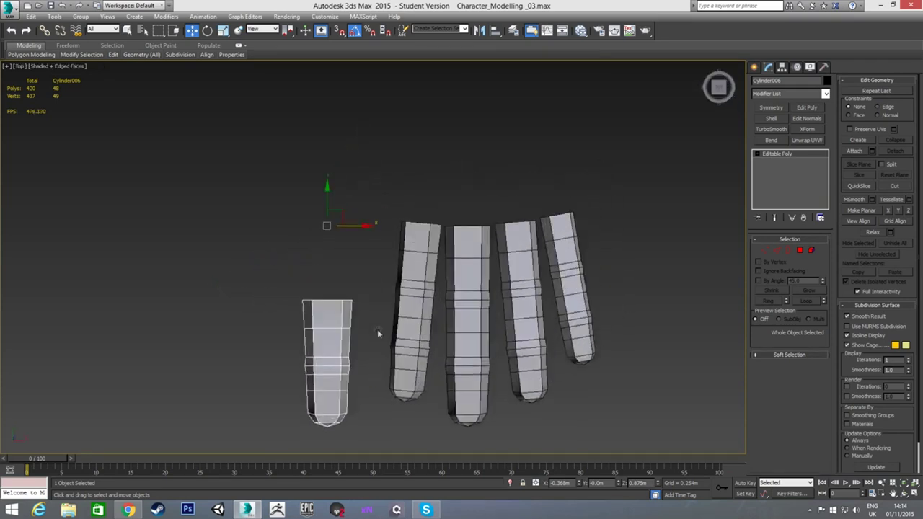
{"action": "left_click_drag", "start_coordinate": [326, 196], "coordinate": [363, 81]}
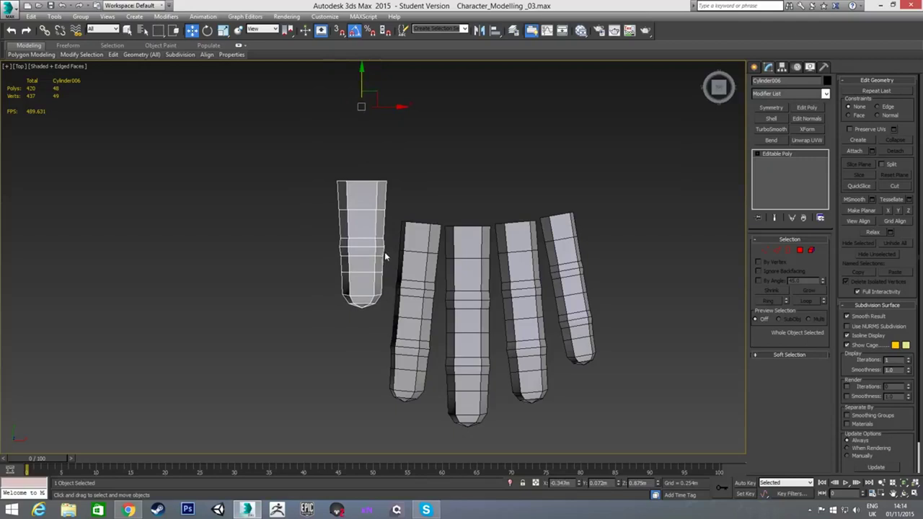
{"action": "key", "text": "l"}
{"action": "left_click_drag", "start_coordinate": [88, 196], "coordinate": [88, 268]}
{"action": "middle_click_drag", "start_coordinate": [261, 236], "coordinate": [345, 233]}
{"action": "scroll", "coordinate": [345, 233], "scroll_direction": "down", "scroll_amount": 2}
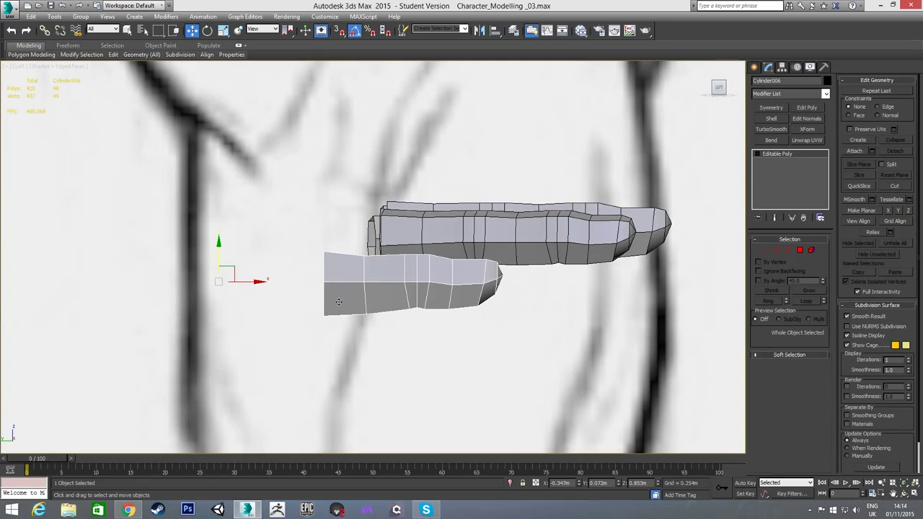
- Rotate the thumb in Front view to X 90°, Y -60°, angled away from the row
{"action": "key", "text": "e"}
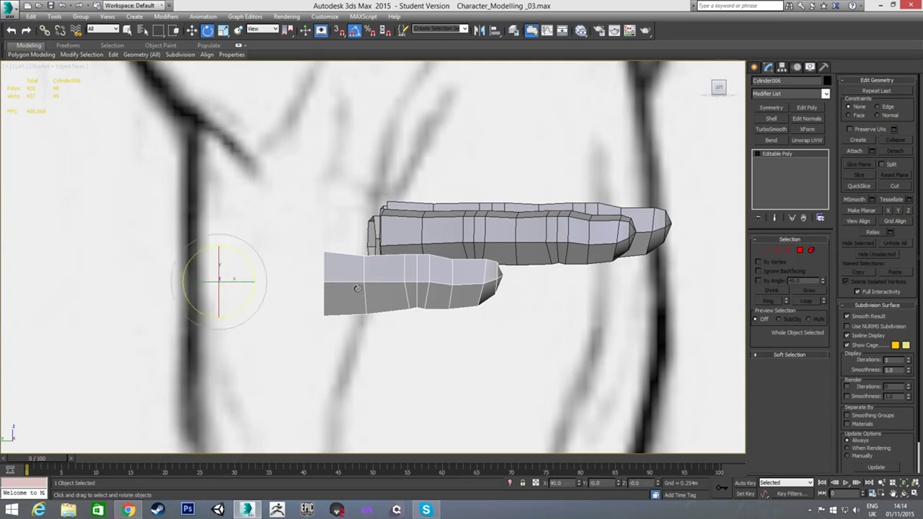
{"action": "key", "text": "f"}
{"action": "scroll", "coordinate": [360, 252], "scroll_direction": "up", "scroll_amount": 4}
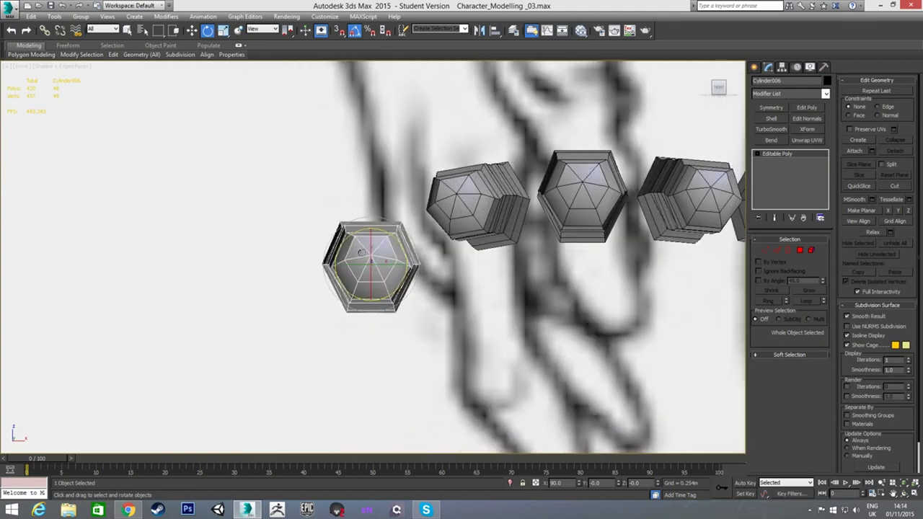
{"action": "left_click_drag", "start_coordinate": [394, 238], "coordinate": [365, 229]}
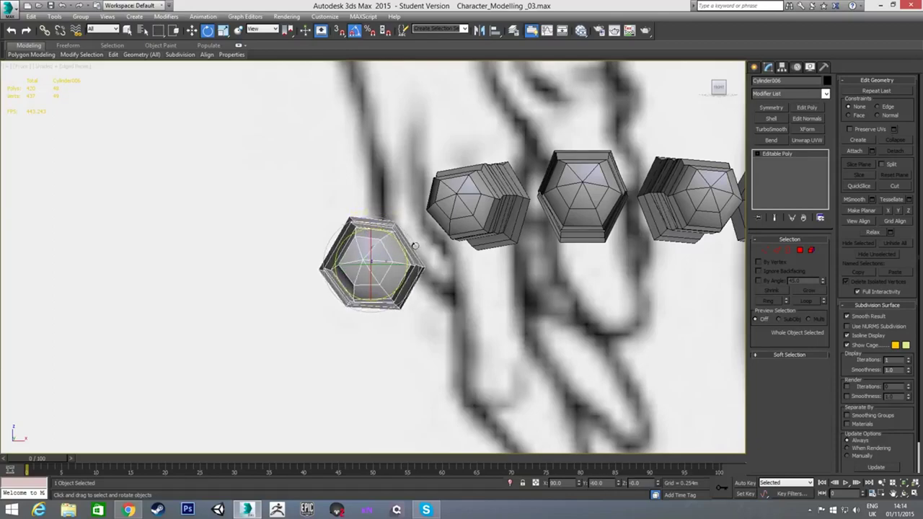
{"action": "mouse_move", "coordinate": [374, 228]}
{"action": "middle_mouse_down", "text": "alt"}
{"action": "mouse_move", "coordinate": [423, 249]}
{"action": "mouse_move", "coordinate": [437, 279]}
{"action": "mouse_move", "coordinate": [388, 286]}
{"action": "mouse_move", "coordinate": [402, 281]}
{"action": "mouse_move", "coordinate": [429, 305]}
{"action": "middle_mouse_up", "text": "alt"}
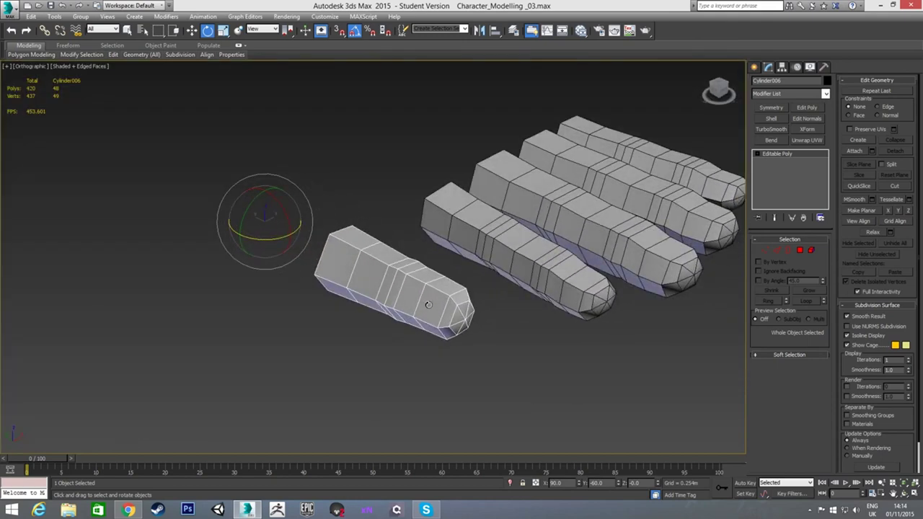
- Delete one polygon near the thumb's tip, leaving an opening, then exit Polygon mode
{"action": "left_click", "coordinate": [799, 250]}
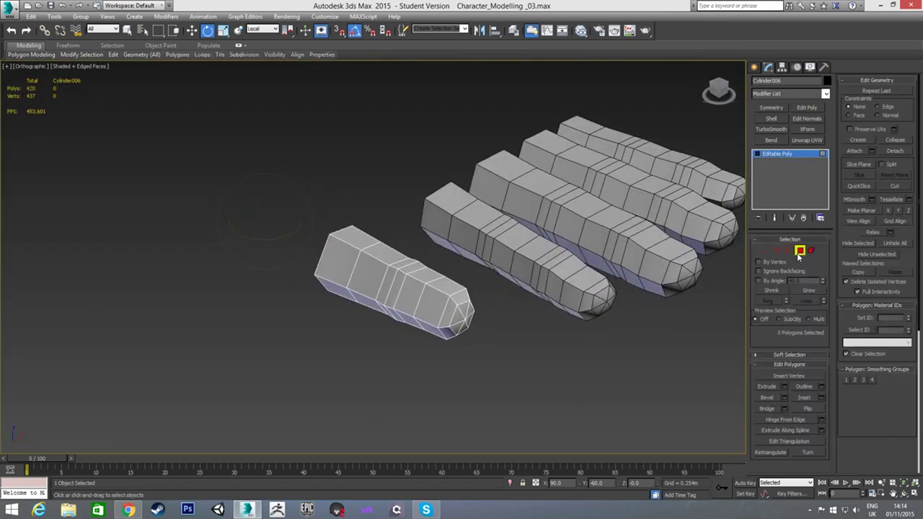
{"action": "middle_click_drag", "start_coordinate": [440, 305], "coordinate": [456, 302], "text": "alt"}
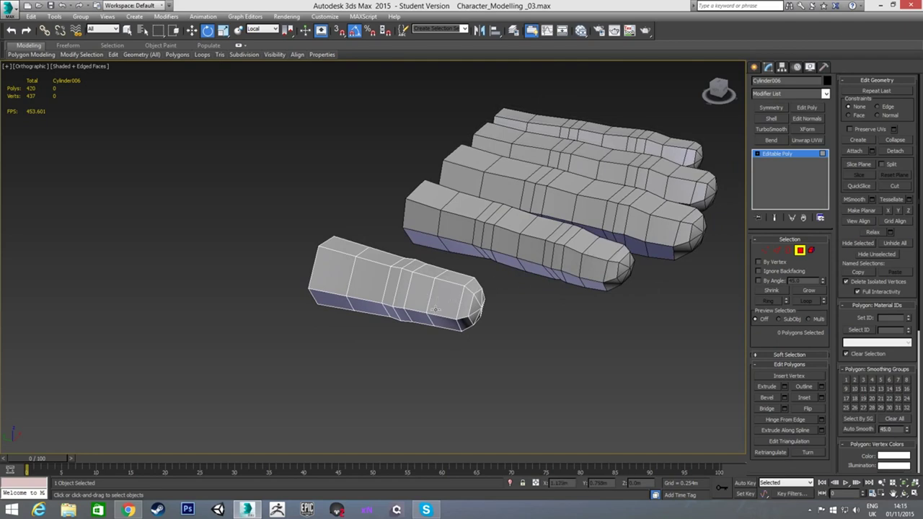
{"action": "middle_click_drag", "start_coordinate": [435, 310], "coordinate": [418, 274], "text": "alt"}
{"action": "left_click", "coordinate": [428, 274]}
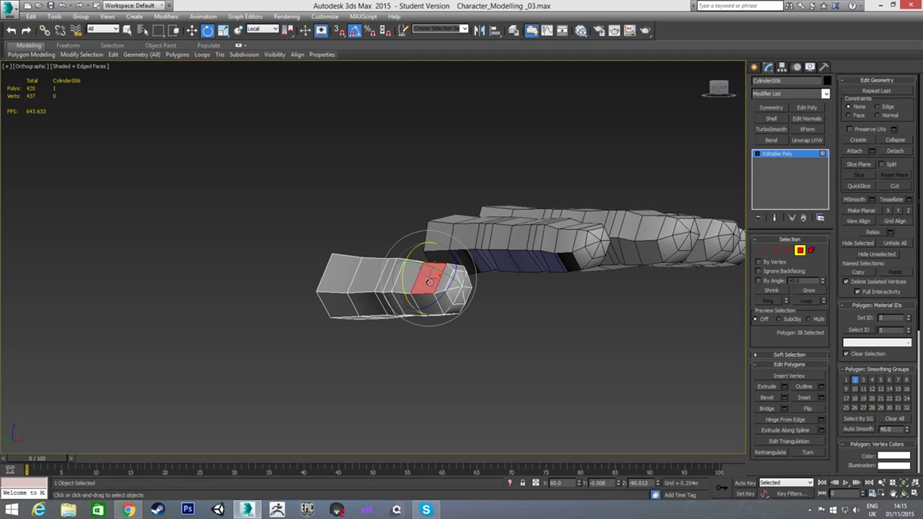
{"action": "key", "text": "Delete"}
{"action": "middle_click_drag", "start_coordinate": [425, 286], "coordinate": [664, 287], "text": "alt"}
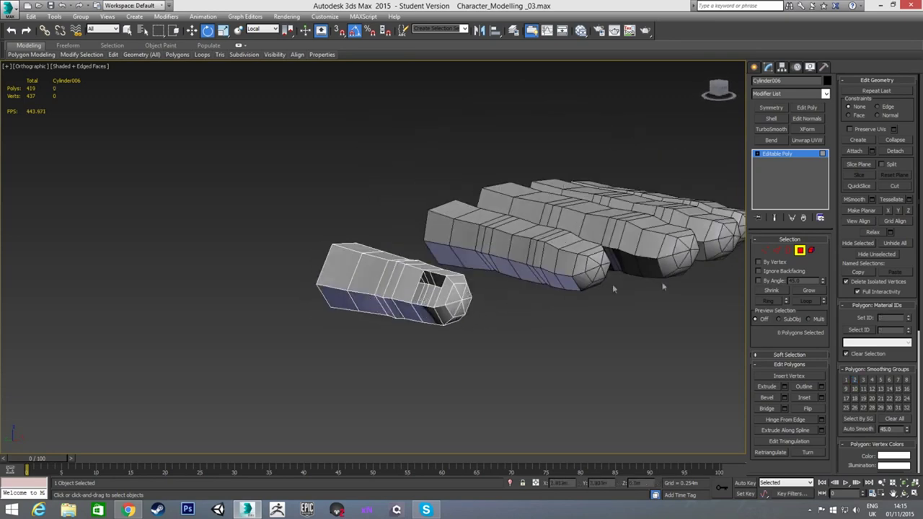
{"action": "left_click", "coordinate": [799, 250]}
{"action": "middle_click_drag", "start_coordinate": [606, 281], "coordinate": [408, 302], "text": "alt"}
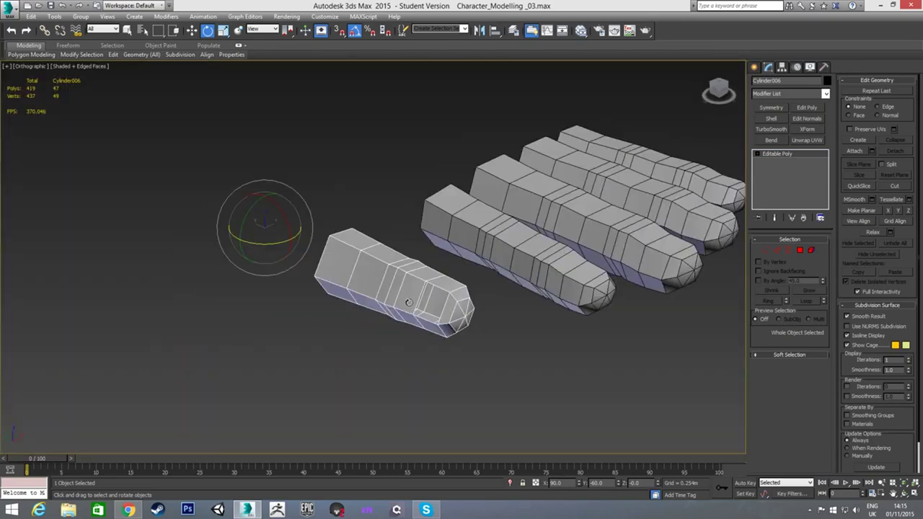
- Rotate the thumb about 20° on Z in Top view
{"action": "mouse_move", "coordinate": [339, 287]}
{"action": "middle_mouse_down", "text": "alt"}
{"action": "mouse_move", "coordinate": [381, 291]}
{"action": "mouse_move", "coordinate": [349, 298]}
{"action": "middle_mouse_up", "text": "alt"}
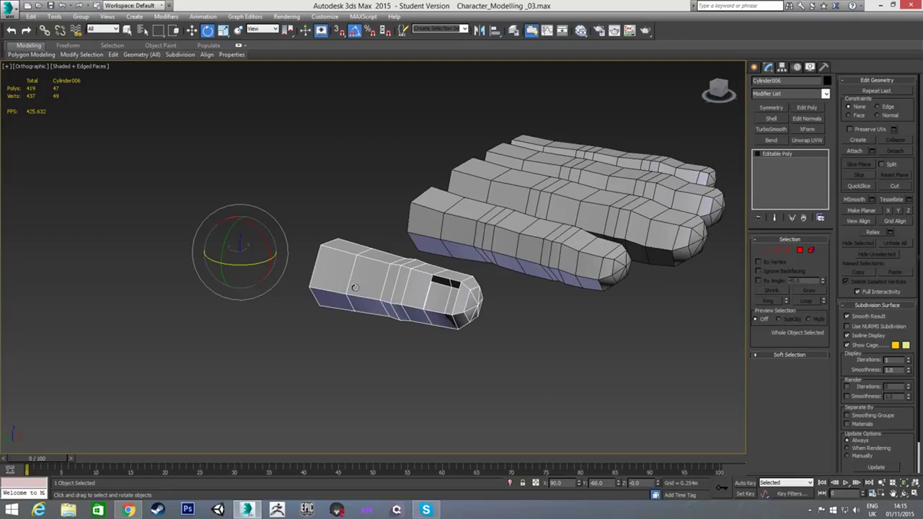
{"action": "key", "text": "t"}
{"action": "middle_click_drag", "start_coordinate": [376, 236], "coordinate": [364, 249]}
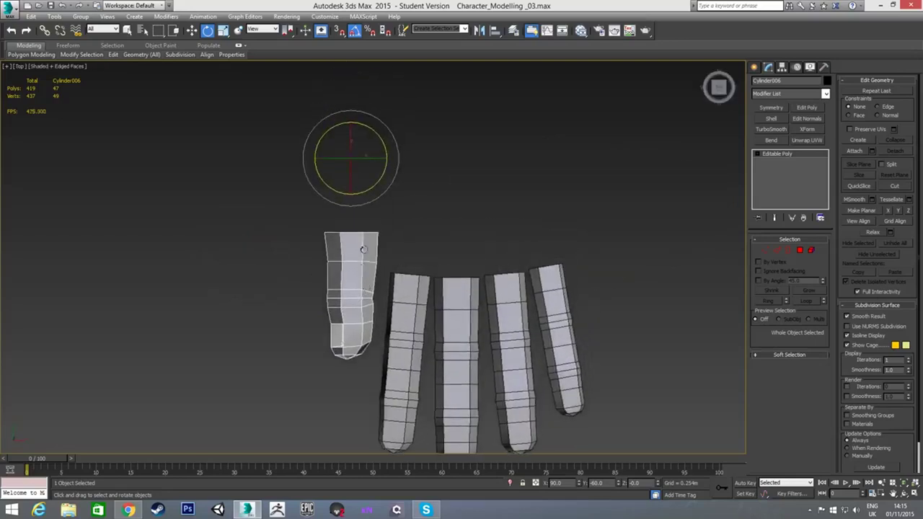
{"action": "left_click_drag", "start_coordinate": [382, 177], "coordinate": [377, 185]}
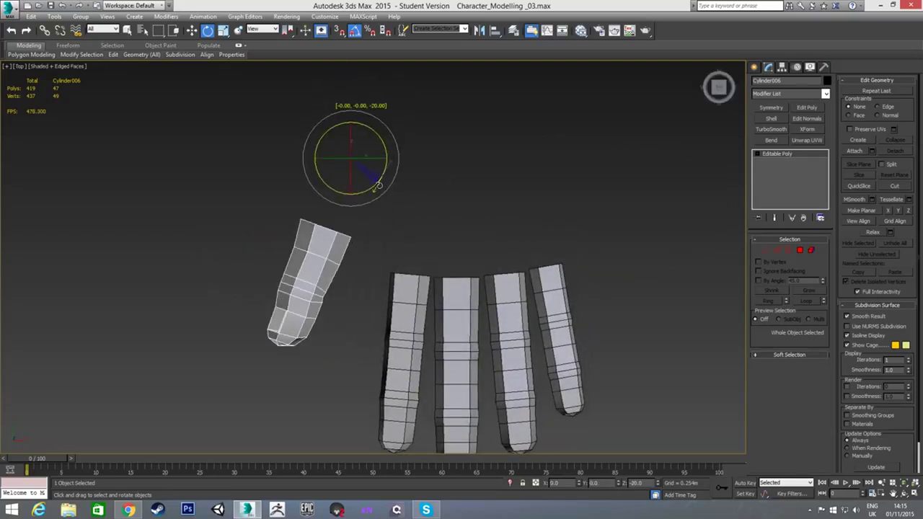
{"action": "left_click_drag", "start_coordinate": [377, 186], "coordinate": [413, 159]}
{"action": "key", "text": "w"}
{"action": "middle_click_drag", "start_coordinate": [399, 229], "coordinate": [482, 163], "text": "alt"}
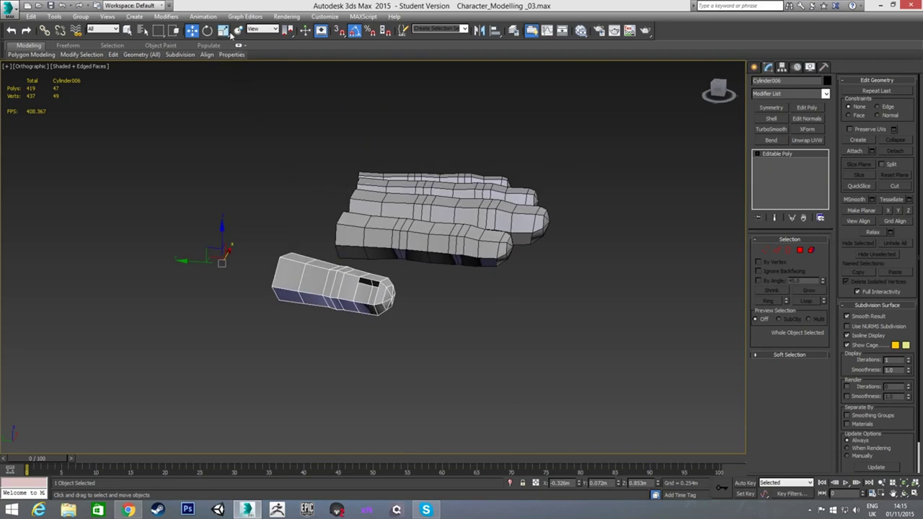
- With Local reference coordinates, tilt the thumb about 10° about its own axis
{"action": "left_click", "coordinate": [208, 31]}
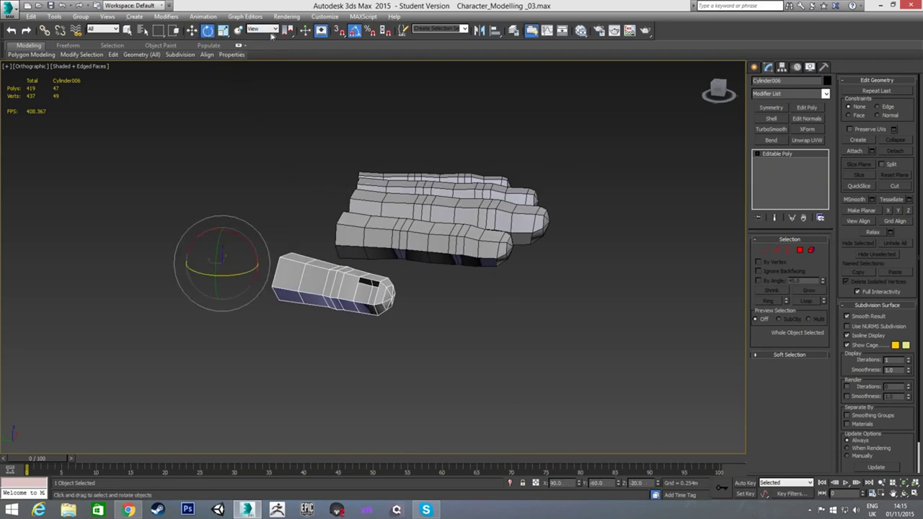
{"action": "left_click", "coordinate": [263, 29]}
{"action": "left_click", "coordinate": [255, 62]}
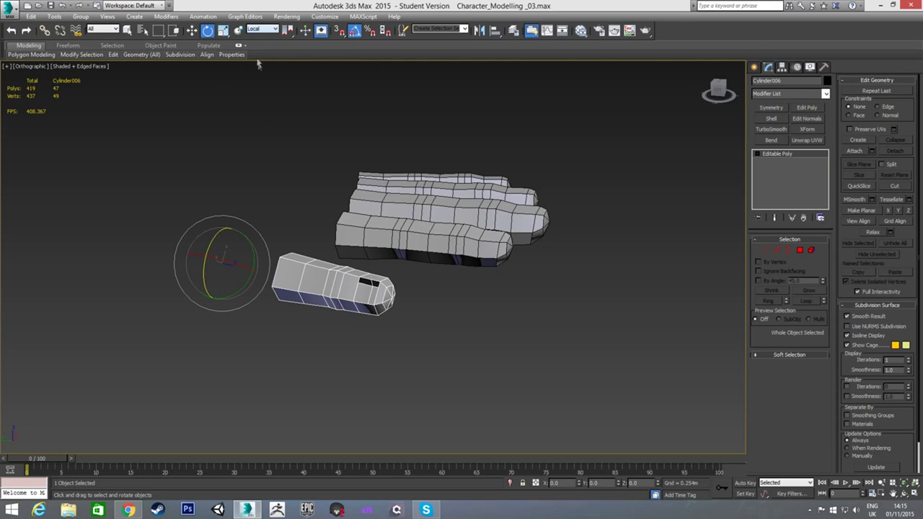
{"action": "middle_click_drag", "start_coordinate": [298, 260], "coordinate": [297, 194], "text": "alt"}
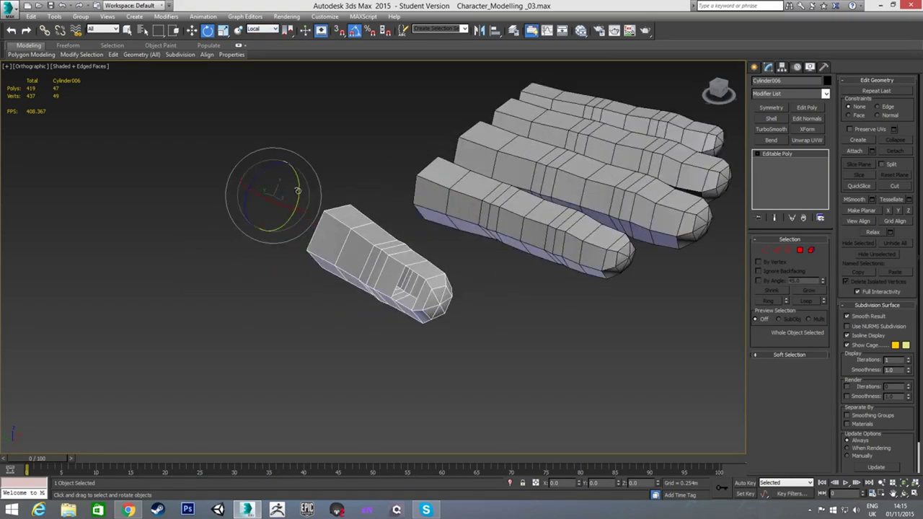
{"action": "left_click_drag", "start_coordinate": [297, 191], "coordinate": [296, 199]}
{"action": "middle_click_drag", "start_coordinate": [296, 199], "coordinate": [402, 271], "text": "alt"}
{"action": "key", "text": "ctrl+z"}
{"action": "left_click_drag", "start_coordinate": [319, 199], "coordinate": [317, 210]}
{"action": "middle_click_drag", "start_coordinate": [330, 214], "coordinate": [346, 232], "text": "alt"}
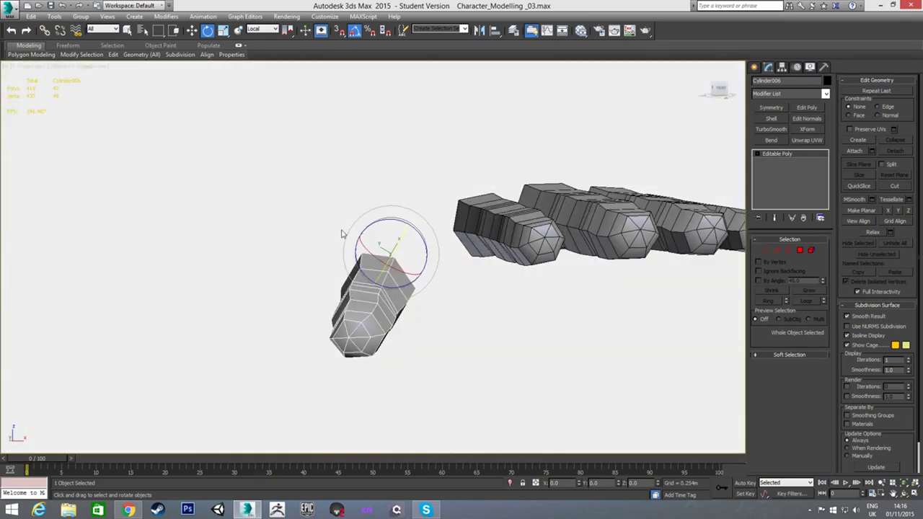
- In Top view, nudge the thumb slightly right and up
{"action": "key", "text": "w"}
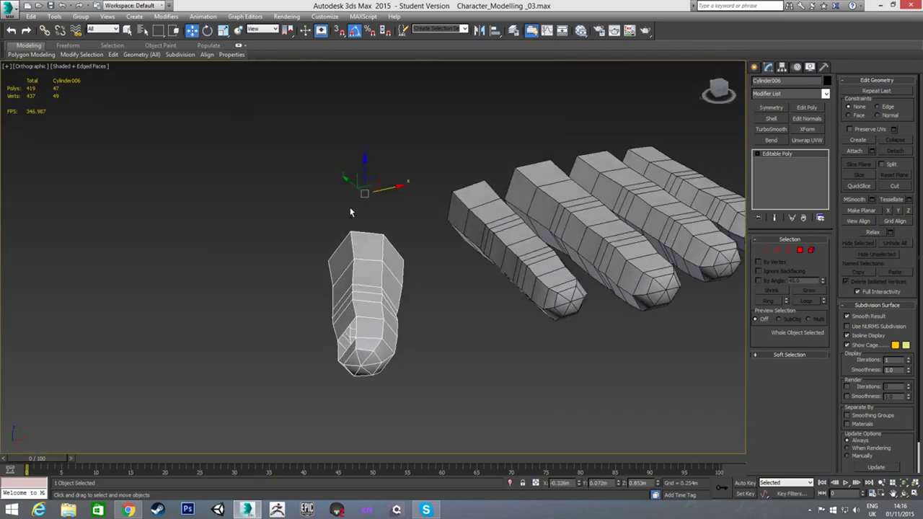
{"action": "middle_click_drag", "start_coordinate": [352, 208], "coordinate": [328, 257], "text": "alt"}
{"action": "key", "text": "t"}
{"action": "left_click_drag", "start_coordinate": [396, 141], "coordinate": [404, 140]}
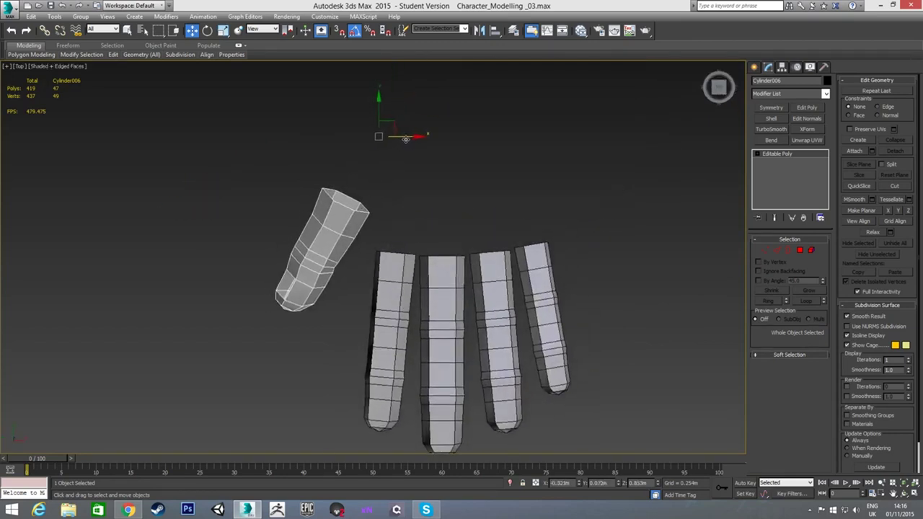
{"action": "left_click_drag", "start_coordinate": [378, 112], "coordinate": [408, 128]}
- In side view, raise the thumb slightly and slide it toward the fingers
{"action": "key", "text": "l"}
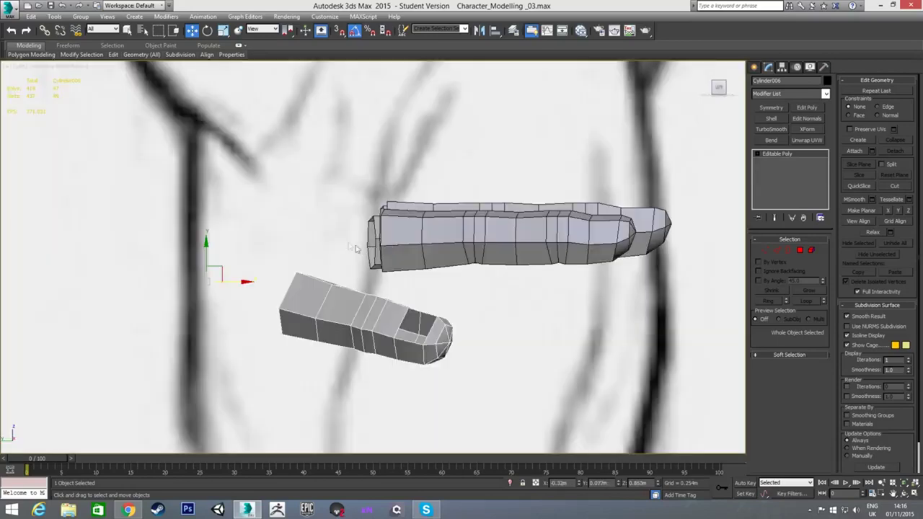
{"action": "middle_click_drag", "start_coordinate": [361, 248], "coordinate": [406, 220]}
{"action": "left_click_drag", "start_coordinate": [263, 231], "coordinate": [265, 219]}
{"action": "mouse_move", "coordinate": [266, 219]}
{"action": "middle_mouse_down", "text": "alt"}
{"action": "mouse_move", "coordinate": [342, 272]}
{"action": "mouse_move", "coordinate": [313, 255]}
{"action": "mouse_move", "coordinate": [439, 259]}
{"action": "middle_mouse_up", "text": "alt"}
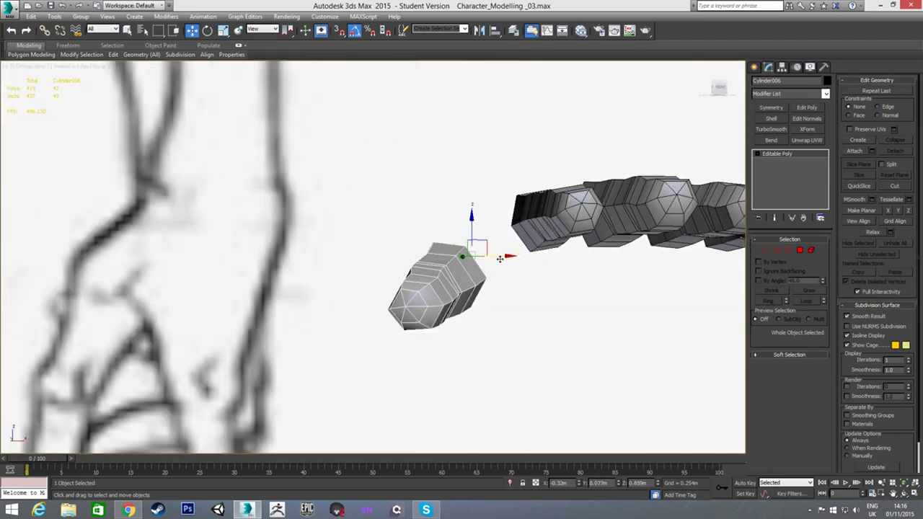
{"action": "left_click_drag", "start_coordinate": [500, 257], "coordinate": [517, 256]}
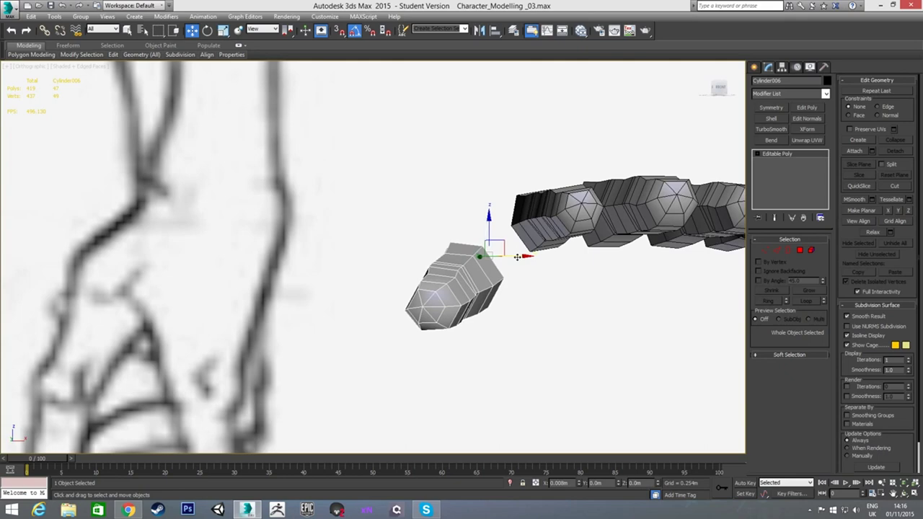
- Orbit around the hand to check the thumb's placement, then select the third finger
{"action": "mouse_move", "coordinate": [508, 256]}
{"action": "middle_mouse_down", "text": "alt"}
{"action": "mouse_move", "coordinate": [485, 255]}
{"action": "mouse_move", "coordinate": [464, 271]}
{"action": "middle_mouse_up", "text": "alt"}
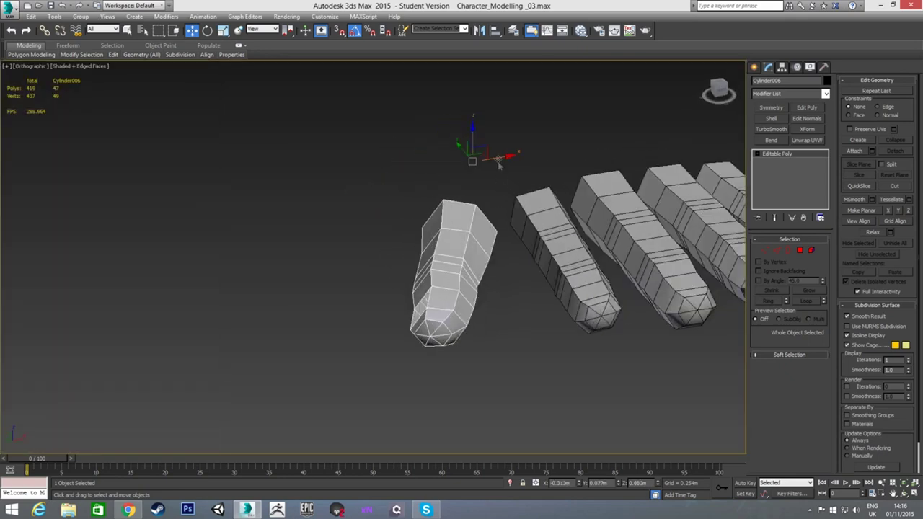
{"action": "middle_click_drag", "start_coordinate": [494, 157], "coordinate": [460, 244], "text": "alt"}
{"action": "middle_click_drag", "start_coordinate": [492, 200], "coordinate": [591, 294], "text": "alt"}
{"action": "middle_click_drag", "start_coordinate": [448, 205], "coordinate": [390, 285], "text": "alt"}
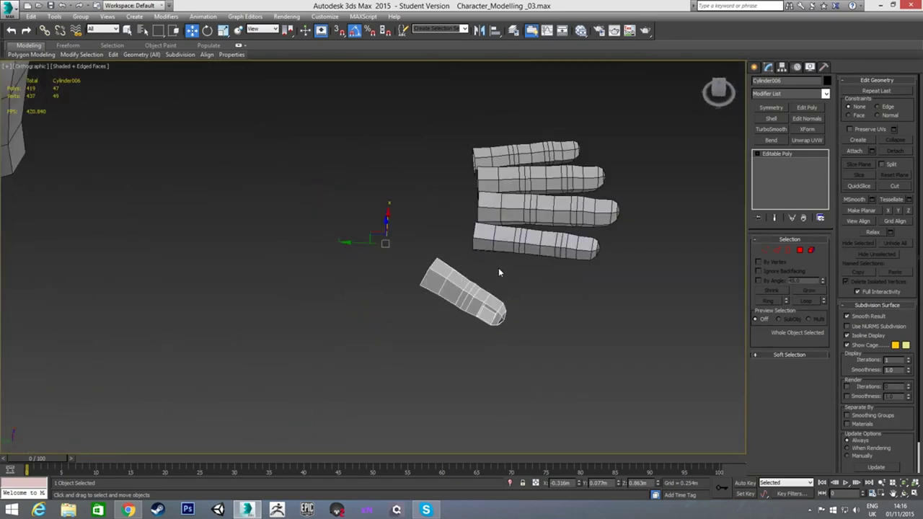
{"action": "left_click", "coordinate": [498, 272]}
{"action": "middle_click_drag", "start_coordinate": [498, 272], "coordinate": [387, 263], "text": "alt"}
{"action": "middle_click_drag", "start_coordinate": [411, 321], "coordinate": [489, 253], "text": "alt"}
{"action": "left_click", "coordinate": [380, 254]}
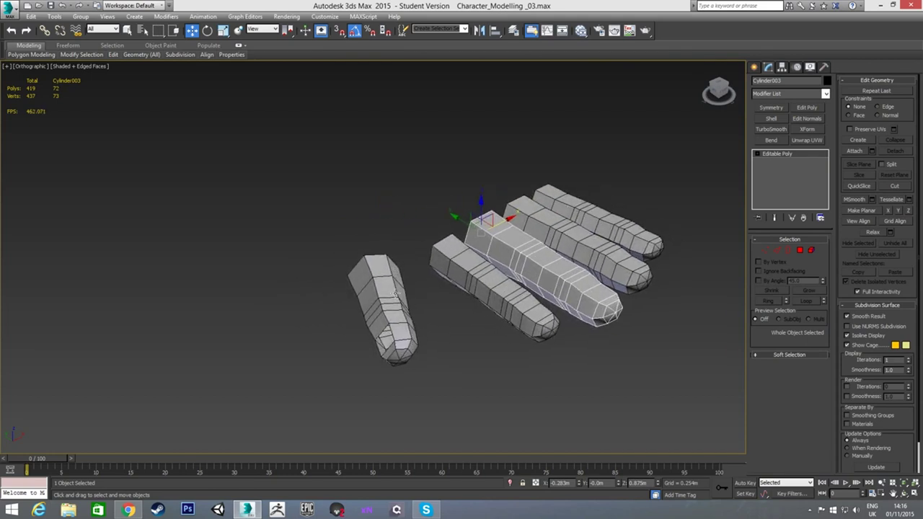
- Attach the other fingers and the thumb into one Editable Poly, Cylinder003
{"action": "left_click", "coordinate": [854, 151]}
{"action": "left_click", "coordinate": [570, 234]}
{"action": "left_click", "coordinate": [580, 212]}
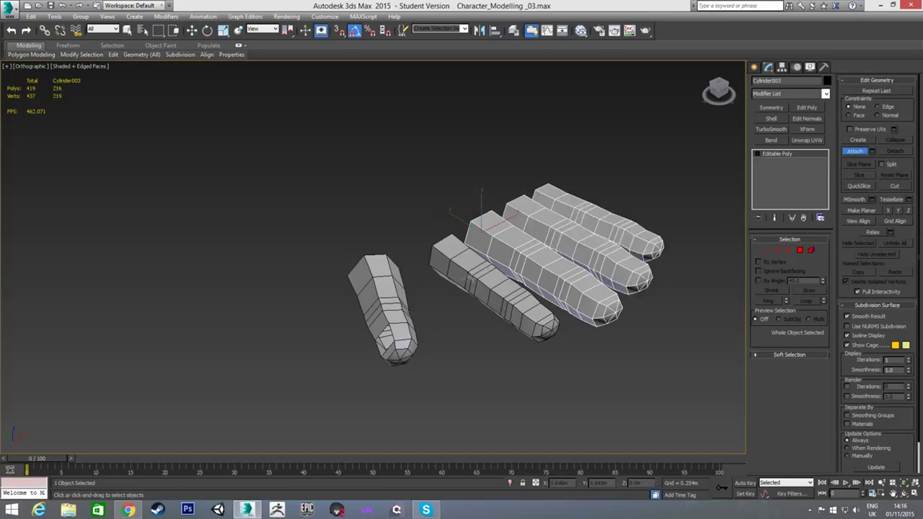
{"action": "left_click", "coordinate": [470, 279]}
{"action": "left_click", "coordinate": [408, 284]}
{"action": "left_click", "coordinate": [854, 151]}
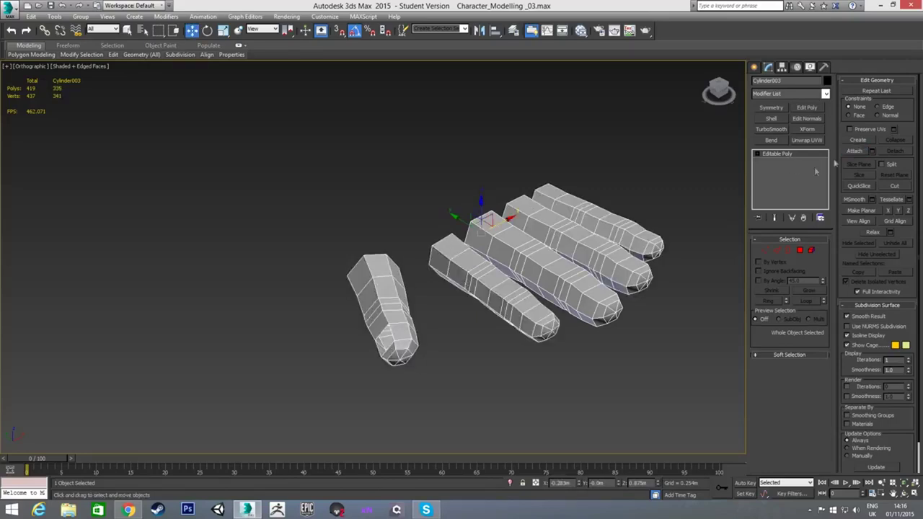
{"action": "scroll", "coordinate": [457, 261], "scroll_direction": "down", "scroll_amount": 6}
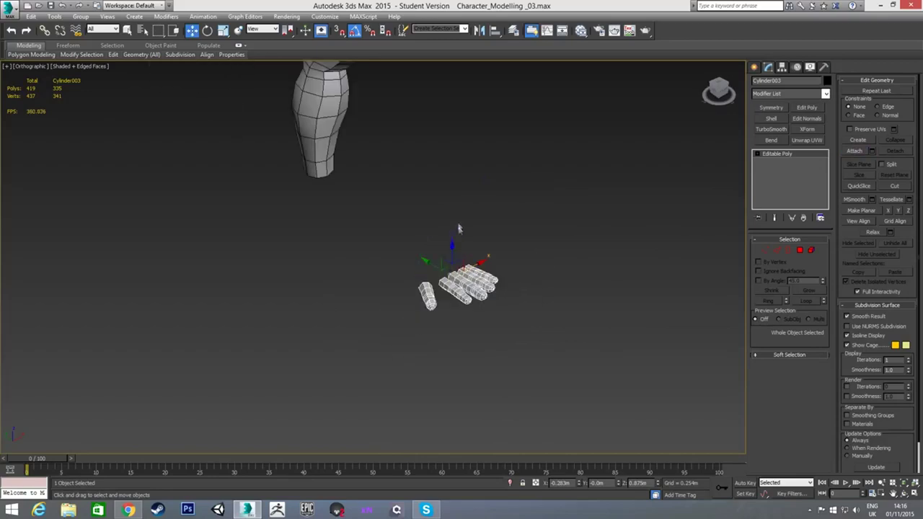
{"action": "scroll", "coordinate": [463, 248], "scroll_direction": "down", "scroll_amount": 8}
{"action": "middle_click_drag", "start_coordinate": [467, 250], "coordinate": [480, 241], "text": "alt"}
{"action": "scroll", "coordinate": [480, 240], "scroll_direction": "up", "scroll_amount": 5}
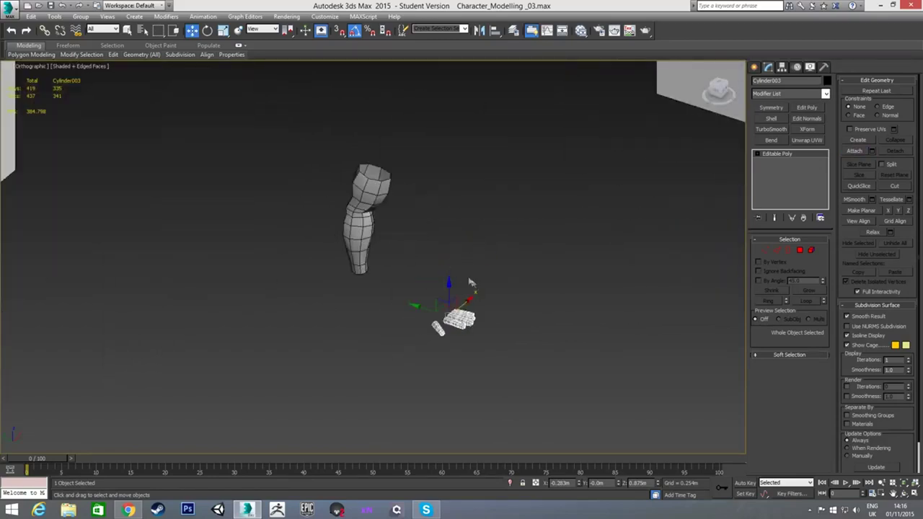
{"action": "scroll", "coordinate": [453, 355], "scroll_direction": "up", "scroll_amount": 6}
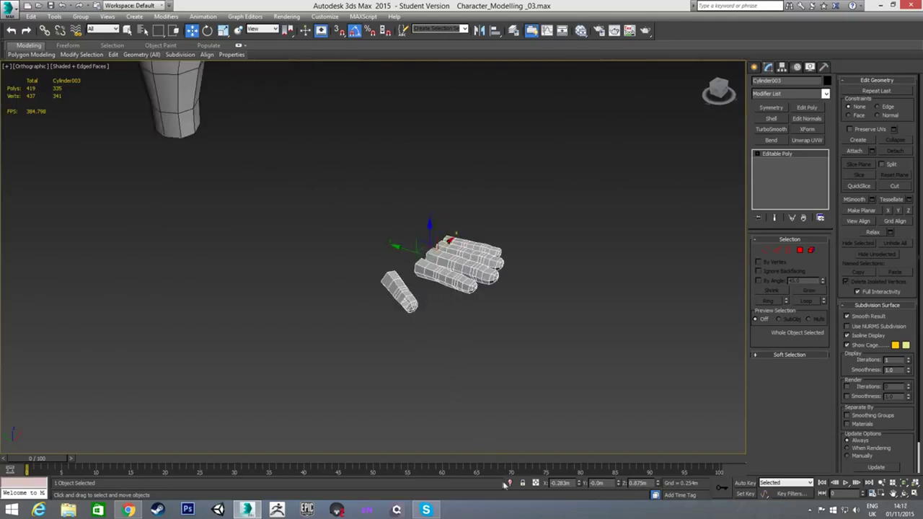
{"action": "scroll", "coordinate": [445, 285], "scroll_direction": "up", "scroll_amount": 5}
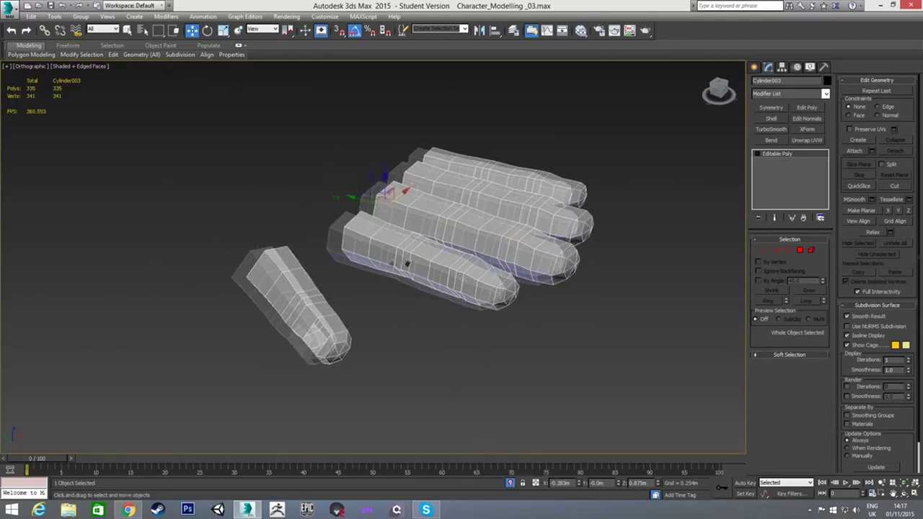
{"action": "middle_click_drag", "start_coordinate": [408, 263], "coordinate": [430, 269]}
- Isolate the combined finger mesh, zoom to fit it, and orbit toward the base ends
{"action": "left_click", "coordinate": [511, 483]}
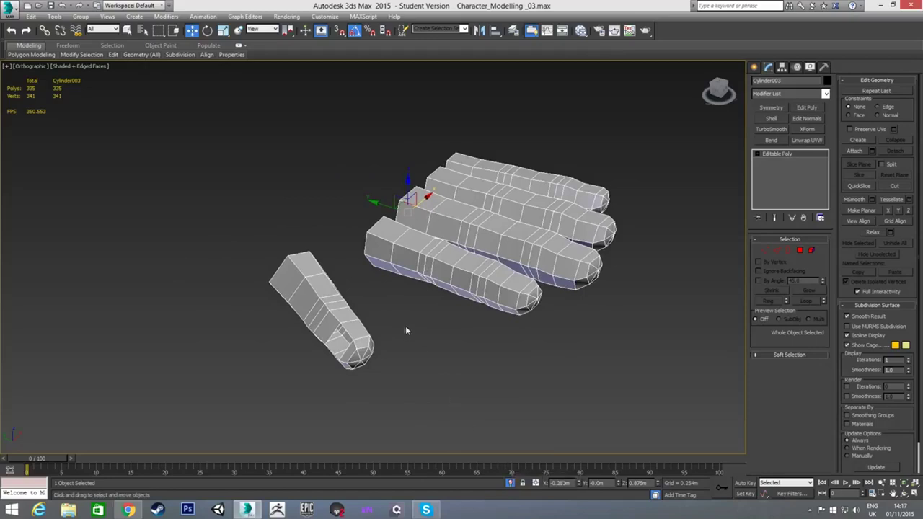
{"action": "key", "text": "z"}
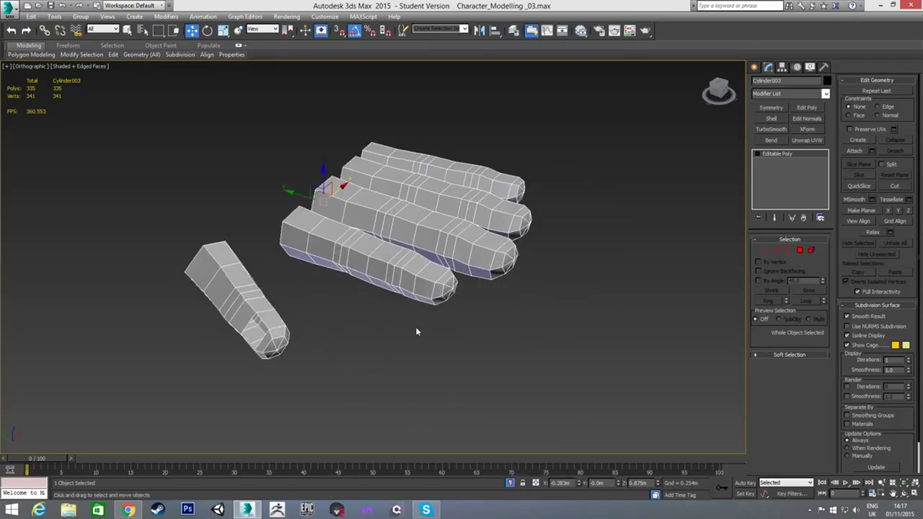
{"action": "left_click", "coordinate": [509, 483]}
{"action": "key", "text": "z"}
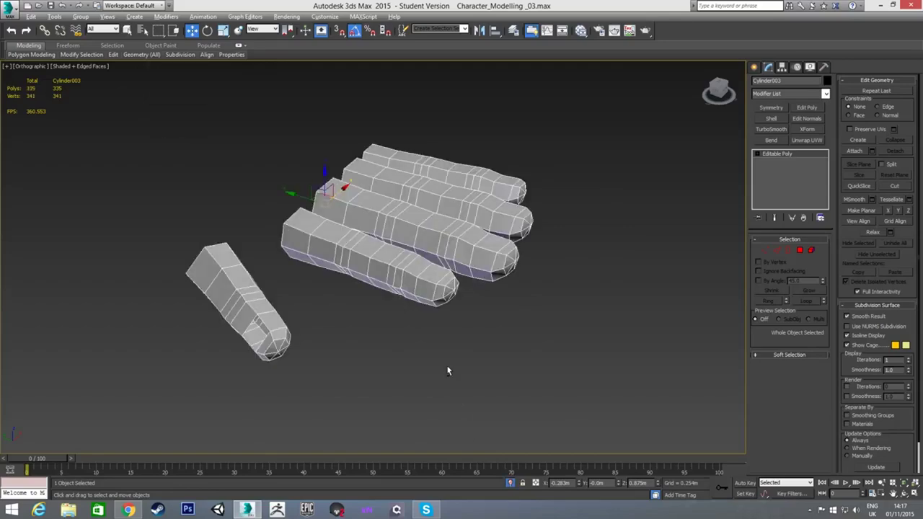
{"action": "middle_click_drag", "start_coordinate": [350, 263], "coordinate": [417, 260], "text": "alt"}
{"action": "middle_click_drag", "start_coordinate": [409, 249], "coordinate": [365, 253], "text": "alt"}
{"action": "middle_click_drag", "start_coordinate": [494, 276], "coordinate": [491, 254], "text": "alt"}
{"action": "scroll", "coordinate": [483, 257], "scroll_direction": "up", "scroll_amount": 3}
- In Edge mode, select facing base edges on the first two fingers, then clear the selection
{"action": "key", "text": "2"}
{"action": "left_click", "coordinate": [514, 284]}
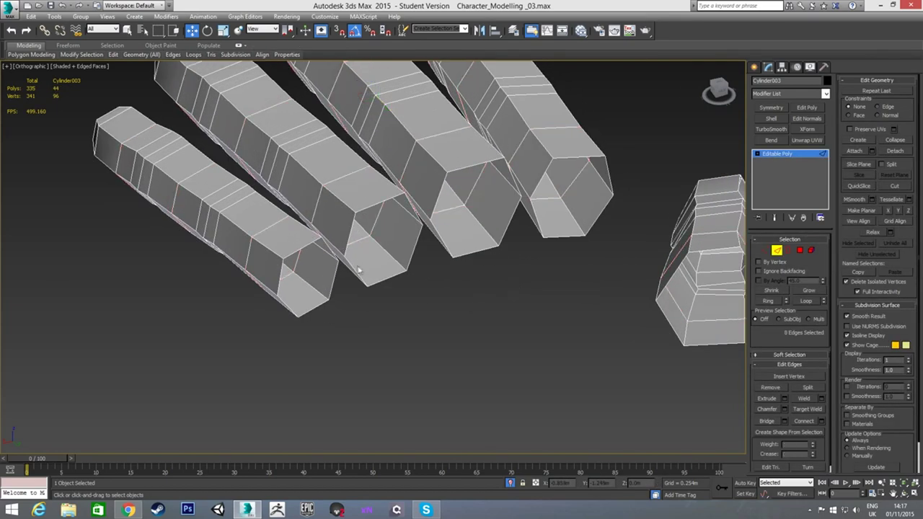
{"action": "left_click", "coordinate": [329, 248]}
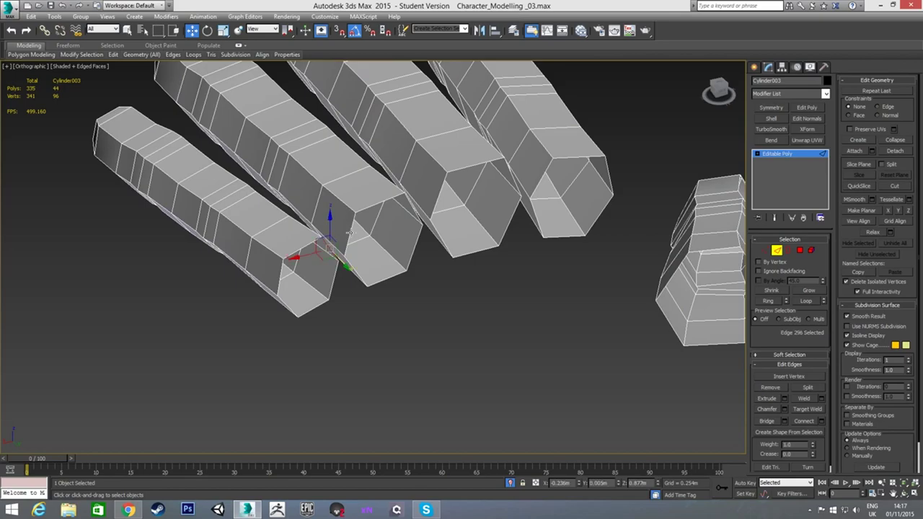
{"action": "left_click", "coordinate": [350, 233], "text": "ctrl"}
{"action": "middle_click_drag", "start_coordinate": [349, 232], "coordinate": [343, 268], "text": "alt"}
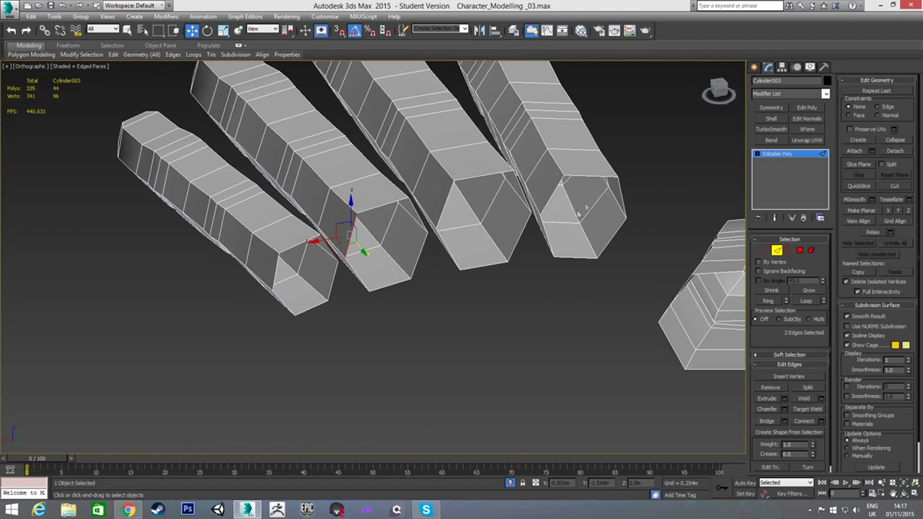
{"action": "left_click", "coordinate": [563, 307]}
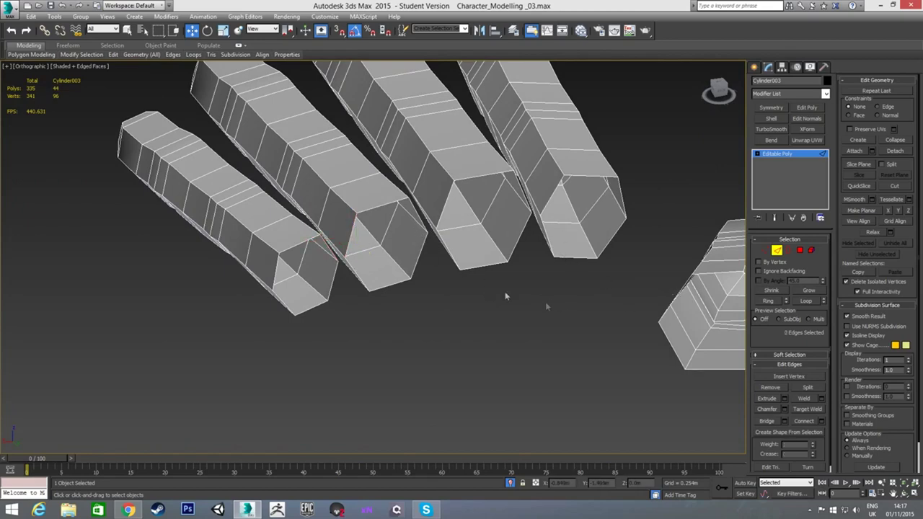
- Bridge the base edges between the first and second fingers, and between the second and third
{"action": "left_click", "coordinate": [768, 423]}
{"action": "left_click", "coordinate": [326, 247]}
{"action": "left_click", "coordinate": [347, 236]}
{"action": "left_click", "coordinate": [334, 275]}
{"action": "left_click", "coordinate": [355, 271]}
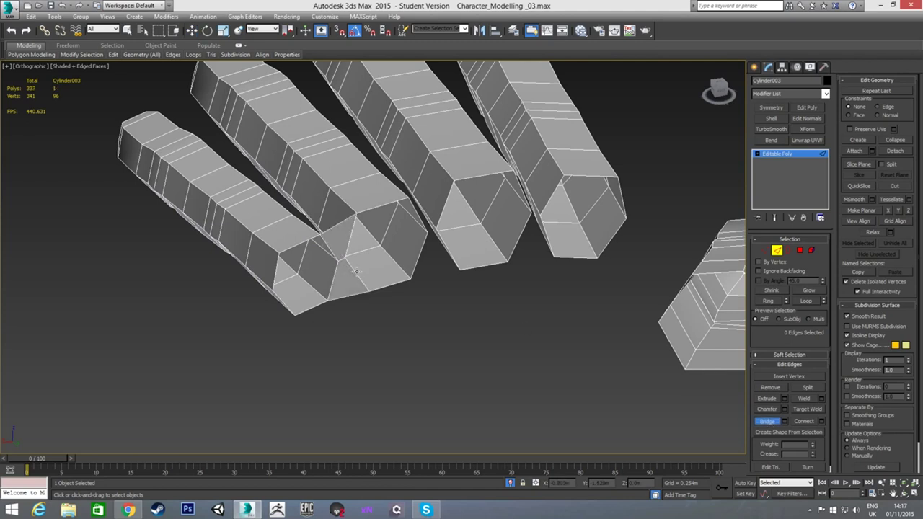
{"action": "left_click", "coordinate": [447, 248]}
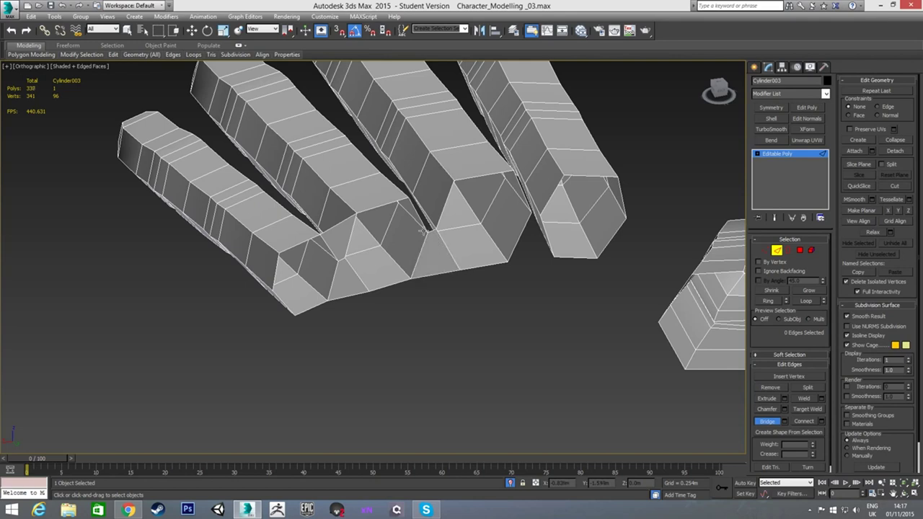
{"action": "left_click", "coordinate": [421, 221]}
{"action": "left_click", "coordinate": [441, 212]}
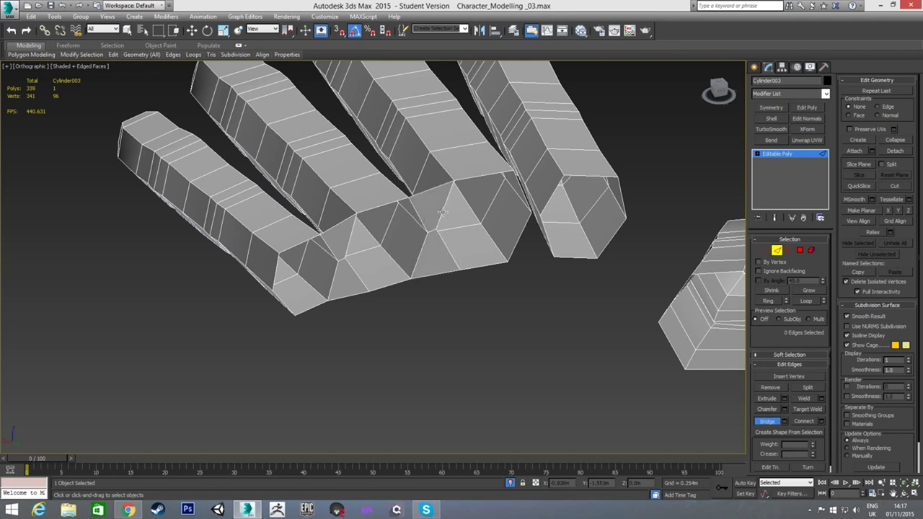
- Bridge the upper and lower base edges between the third and fourth fingers
{"action": "left_click", "coordinate": [532, 191]}
{"action": "left_click", "coordinate": [550, 193]}
{"action": "left_click", "coordinate": [526, 223]}
{"action": "left_click", "coordinate": [544, 229]}
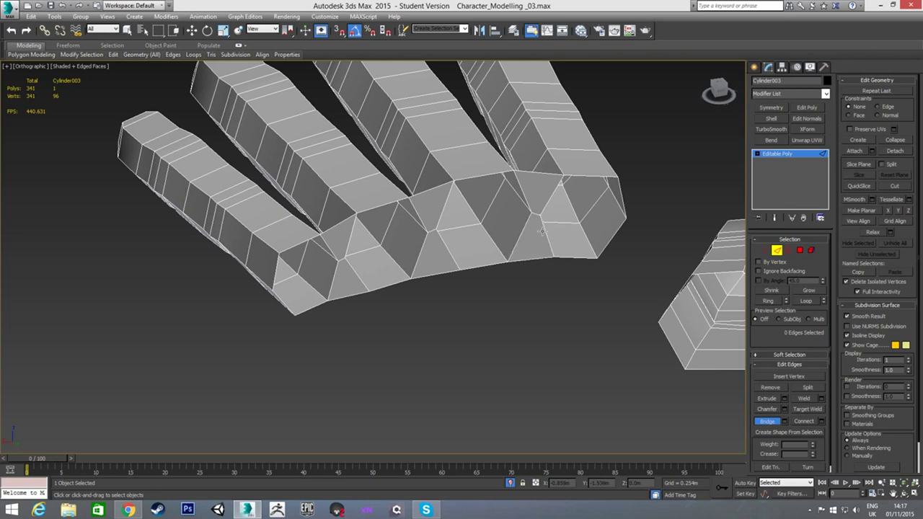
{"action": "key", "text": "w"}
{"action": "middle_click_drag", "start_coordinate": [501, 261], "coordinate": [577, 176], "text": "alt"}
- Select the open base border and, from Top view, Shift-move it to extrude a new row of faces
{"action": "key", "text": "3"}
{"action": "left_click", "coordinate": [578, 176]}
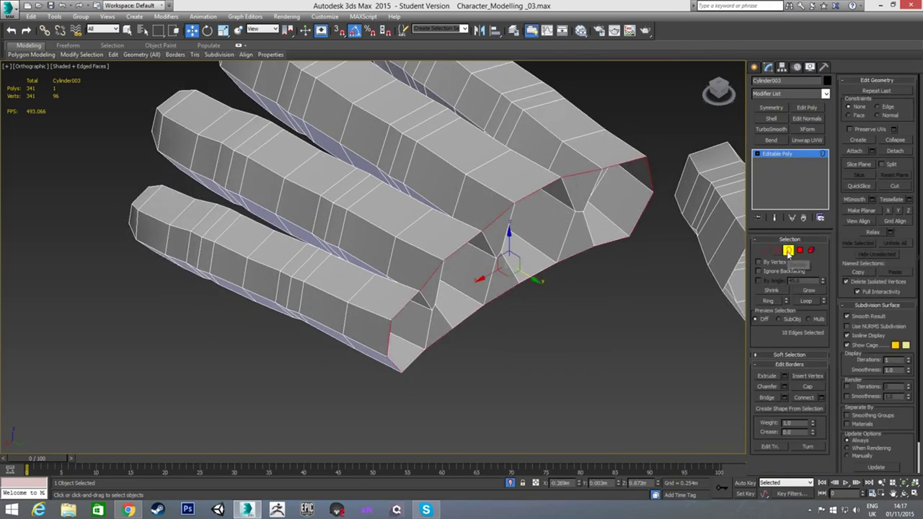
{"action": "middle_click_drag", "start_coordinate": [584, 172], "coordinate": [553, 177]}
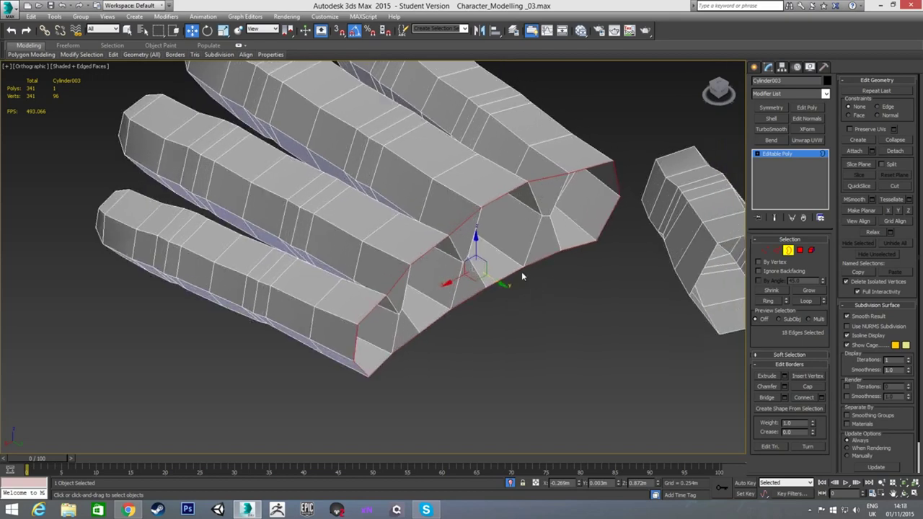
{"action": "key", "text": "t"}
{"action": "scroll", "coordinate": [430, 254], "scroll_direction": "up", "scroll_amount": 1}
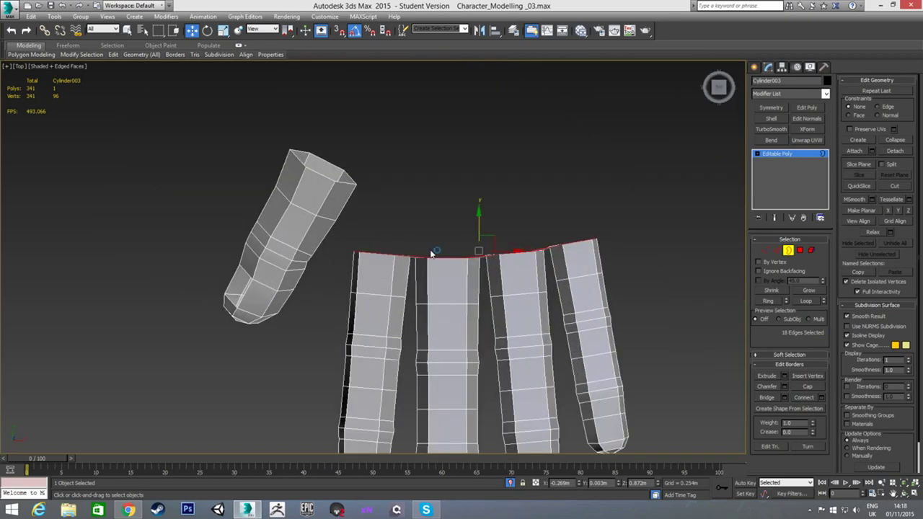
{"action": "left_click_drag", "start_coordinate": [478, 224], "coordinate": [480, 188], "text": "shift"}
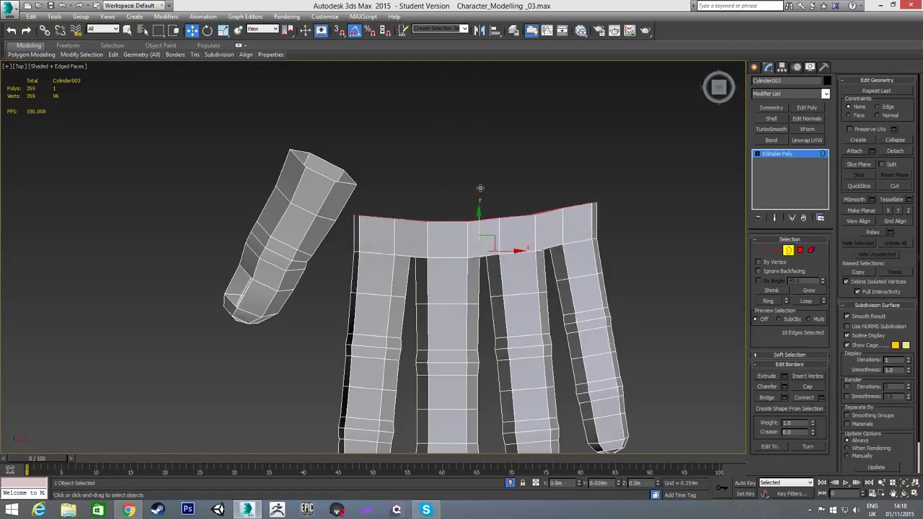
- Scale the extruded base border loop up slightly
{"action": "middle_click_drag", "start_coordinate": [439, 241], "coordinate": [524, 139], "text": "alt"}
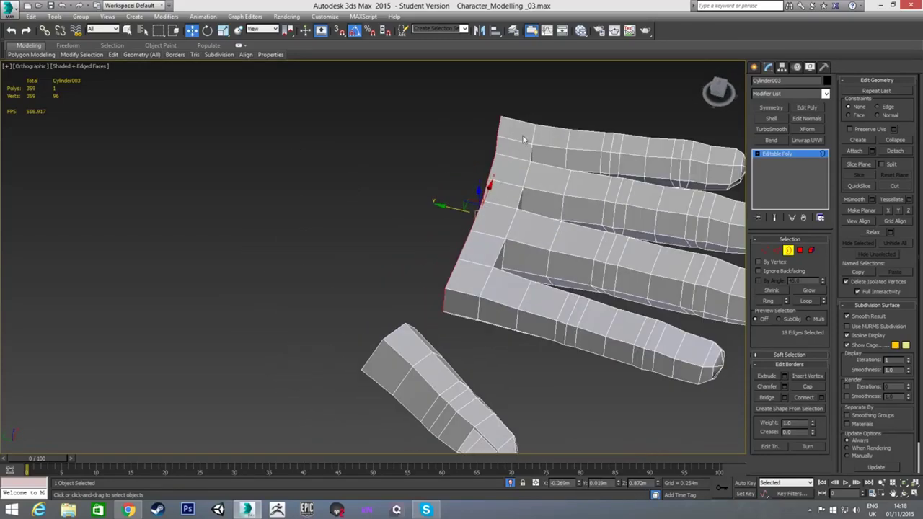
{"action": "middle_click_drag", "start_coordinate": [490, 244], "coordinate": [555, 255], "text": "alt"}
{"action": "key", "text": "r"}
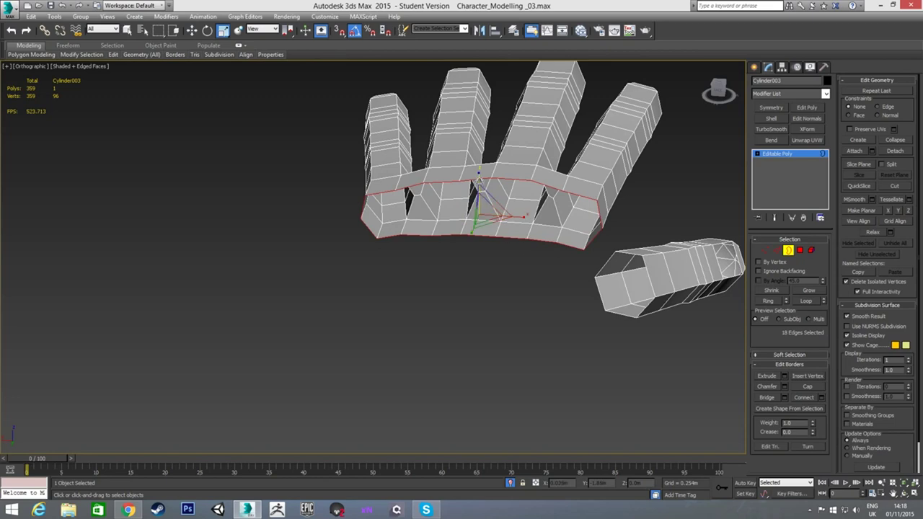
{"action": "left_click_drag", "start_coordinate": [478, 204], "coordinate": [479, 197]}
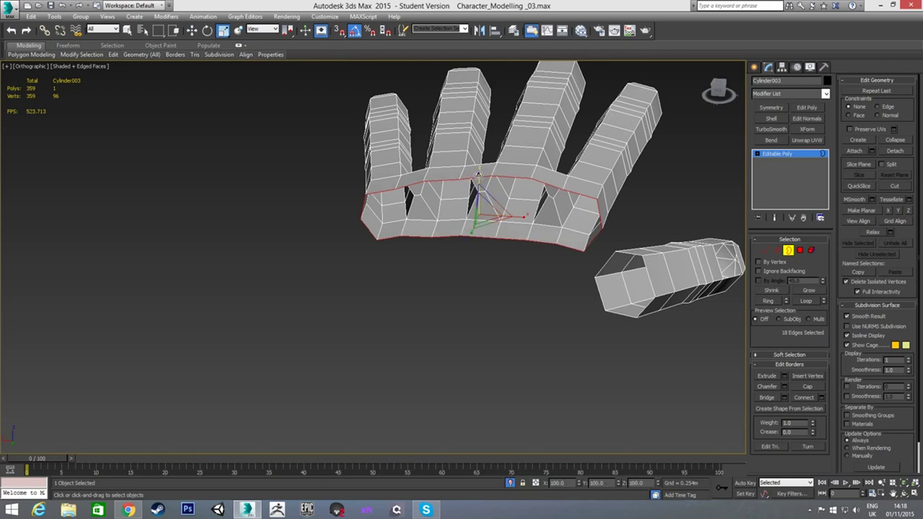
{"action": "middle_click_drag", "start_coordinate": [479, 198], "coordinate": [586, 234], "text": "alt"}
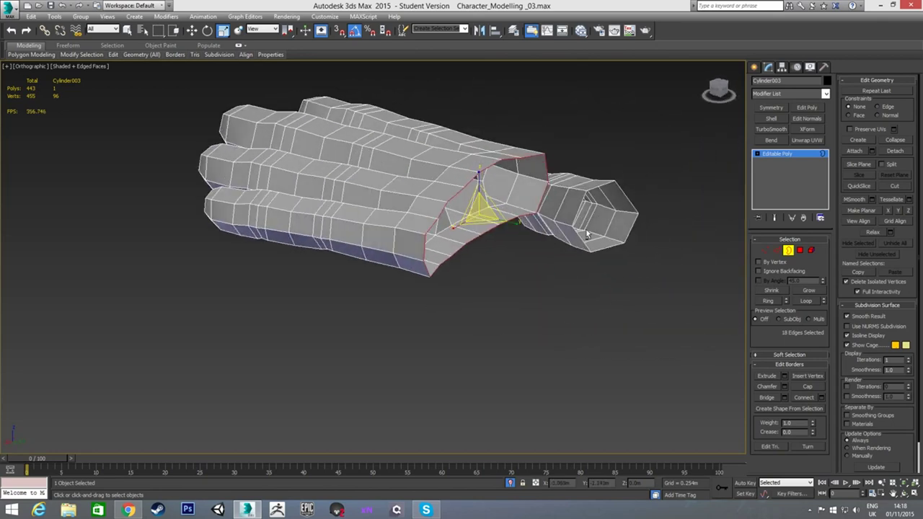
{"action": "middle_click_drag", "start_coordinate": [506, 244], "coordinate": [522, 239], "text": "alt"}
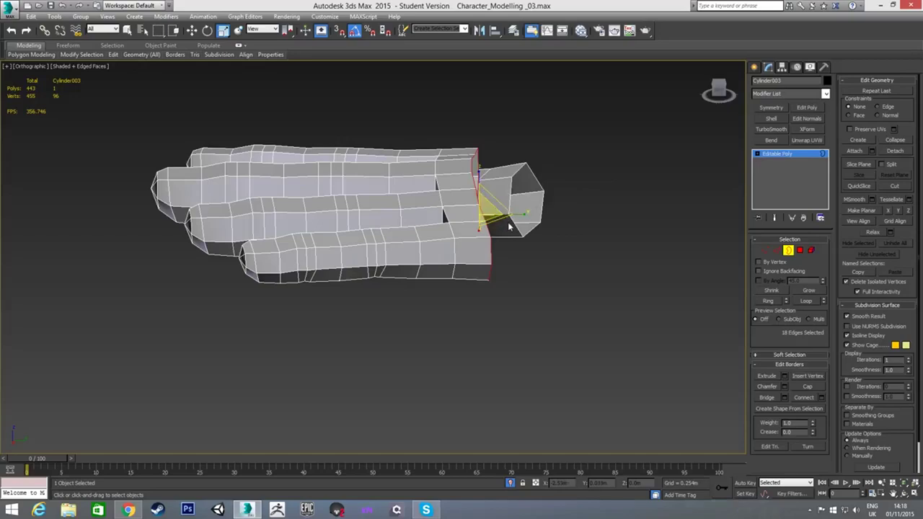
{"action": "middle_click_drag", "start_coordinate": [454, 149], "coordinate": [292, 227], "text": "alt"}
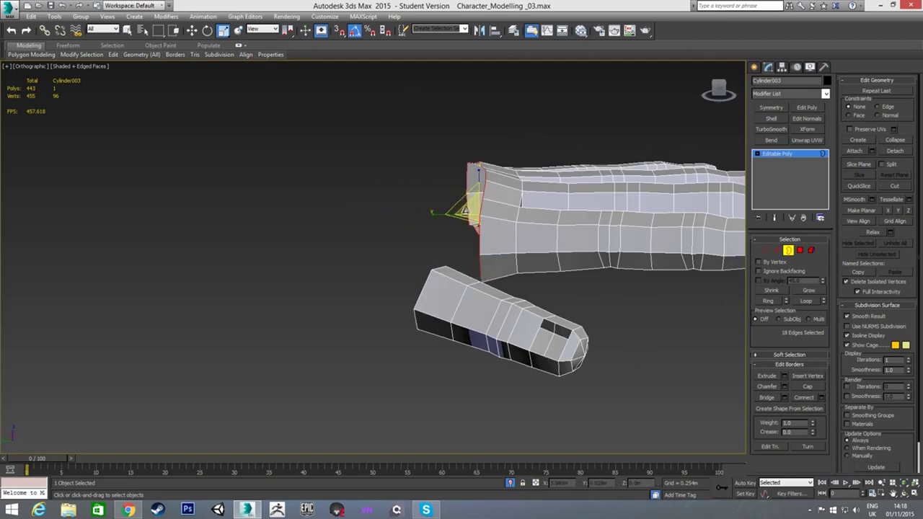
{"action": "middle_click_drag", "start_coordinate": [399, 207], "coordinate": [520, 287], "text": "alt"}
{"action": "scroll", "coordinate": [531, 242], "scroll_direction": "up", "scroll_amount": 2}
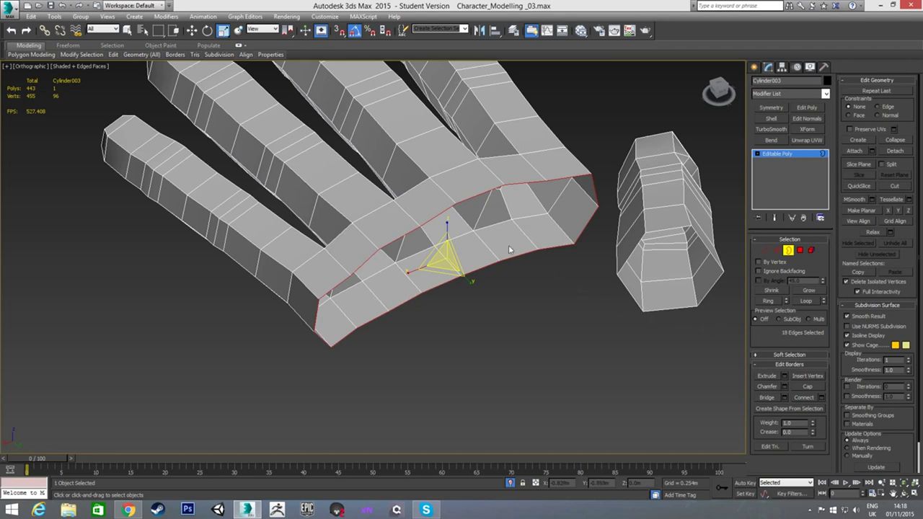
{"action": "scroll", "coordinate": [505, 258], "scroll_direction": "down", "scroll_amount": 3}
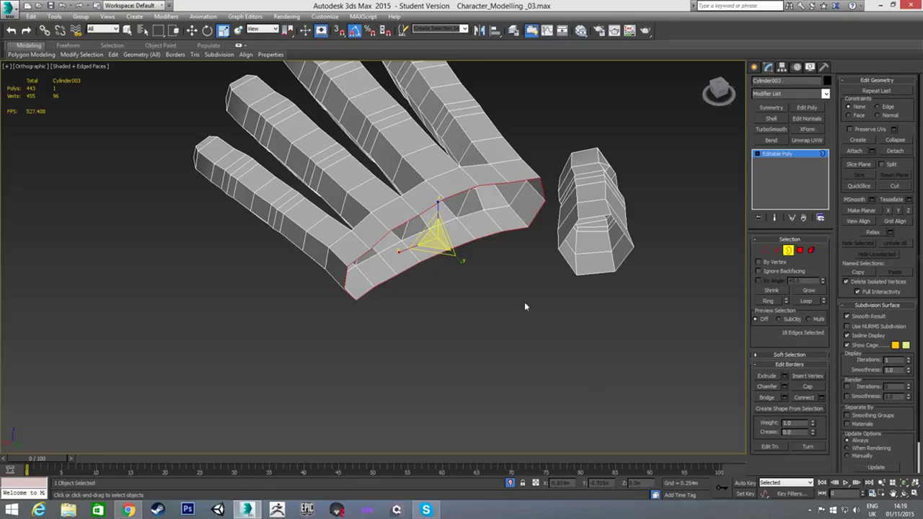
{"action": "middle_click_drag", "start_coordinate": [487, 275], "coordinate": [510, 294]}
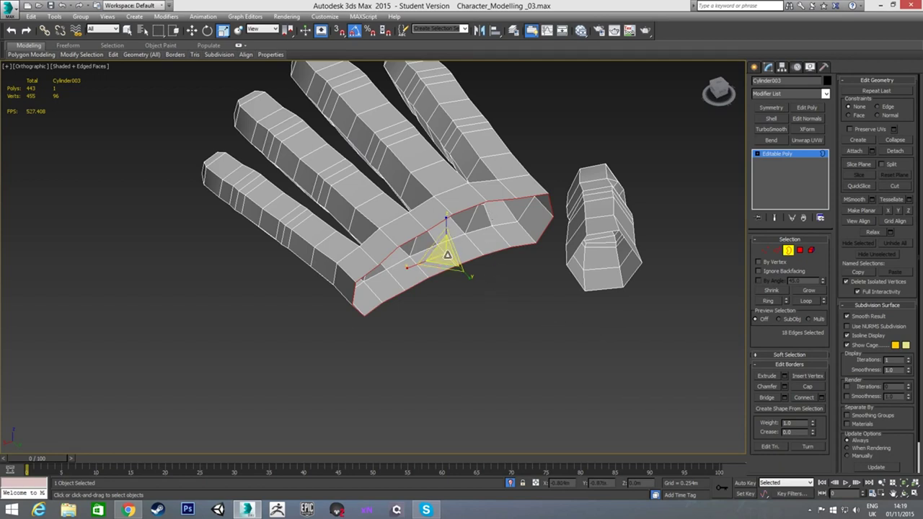
- In Vertex mode, select the two vertices where a finger meets the palm
{"action": "scroll", "coordinate": [418, 238], "scroll_direction": "up", "scroll_amount": 2}
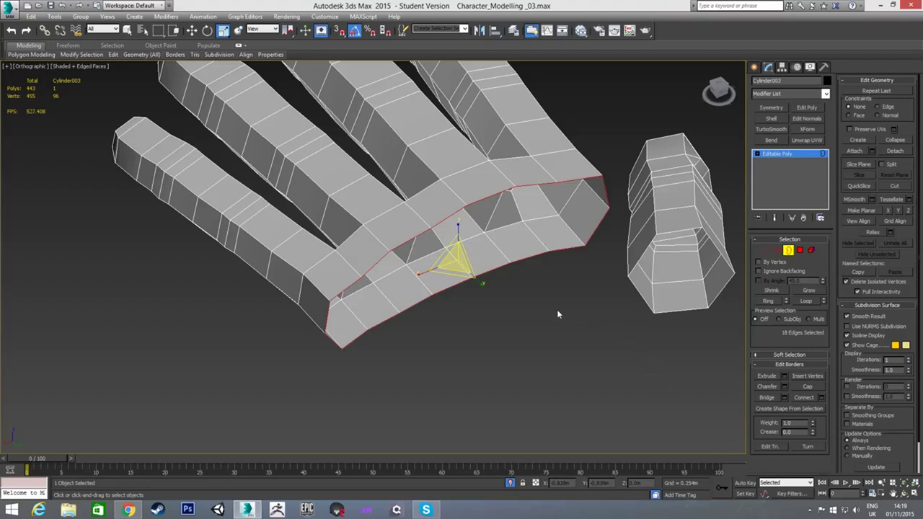
{"action": "left_click", "coordinate": [766, 256]}
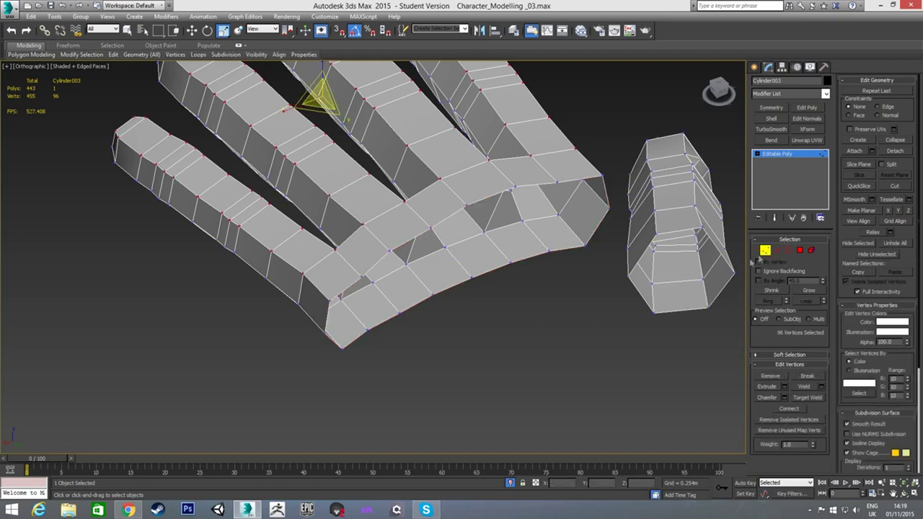
{"action": "middle_click_drag", "start_coordinate": [375, 290], "coordinate": [328, 288], "text": "alt"}
{"action": "left_click", "coordinate": [311, 283]}
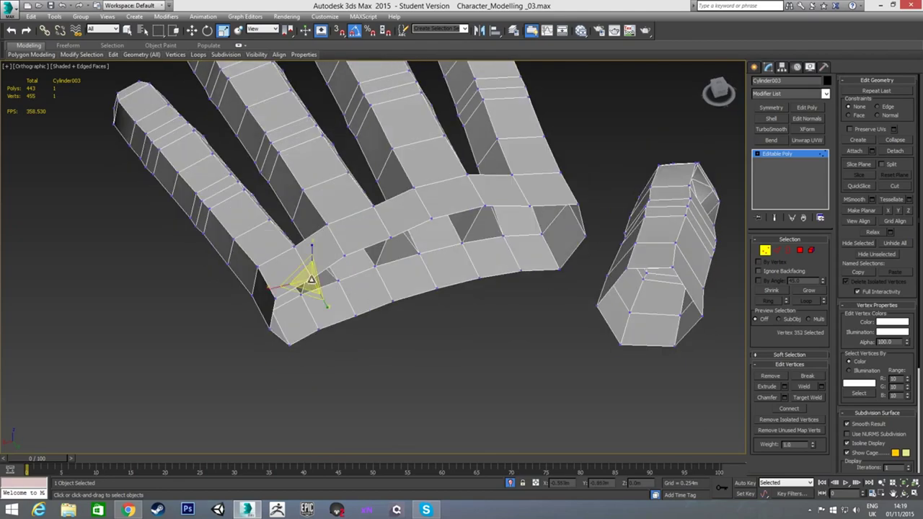
{"action": "left_click", "coordinate": [342, 256], "text": "ctrl"}
{"action": "middle_click_drag", "start_coordinate": [304, 290], "coordinate": [457, 272], "text": "alt"}
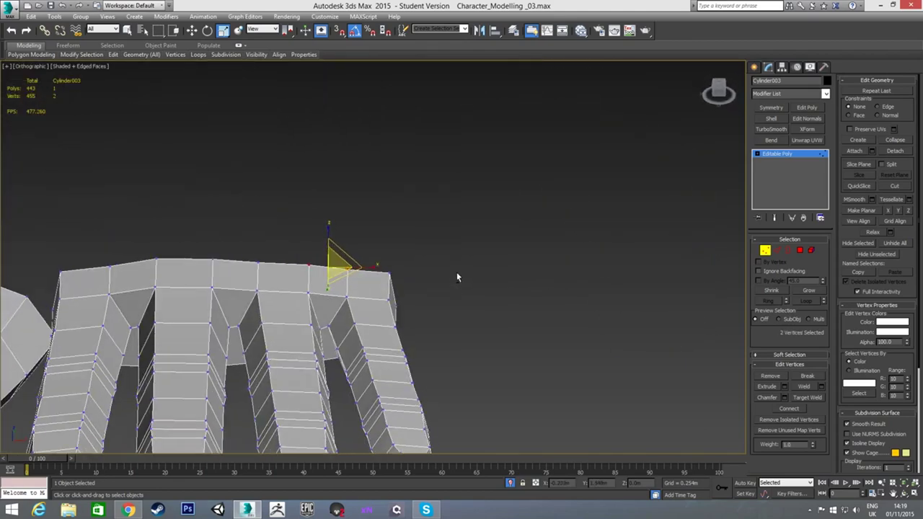
{"action": "key", "text": "4"}
{"action": "left_click", "coordinate": [328, 281]}
{"action": "middle_click_drag", "start_coordinate": [328, 281], "coordinate": [337, 306], "text": "alt"}
{"action": "scroll", "coordinate": [337, 306], "scroll_direction": "up", "scroll_amount": 3}
{"action": "key", "text": "1"}
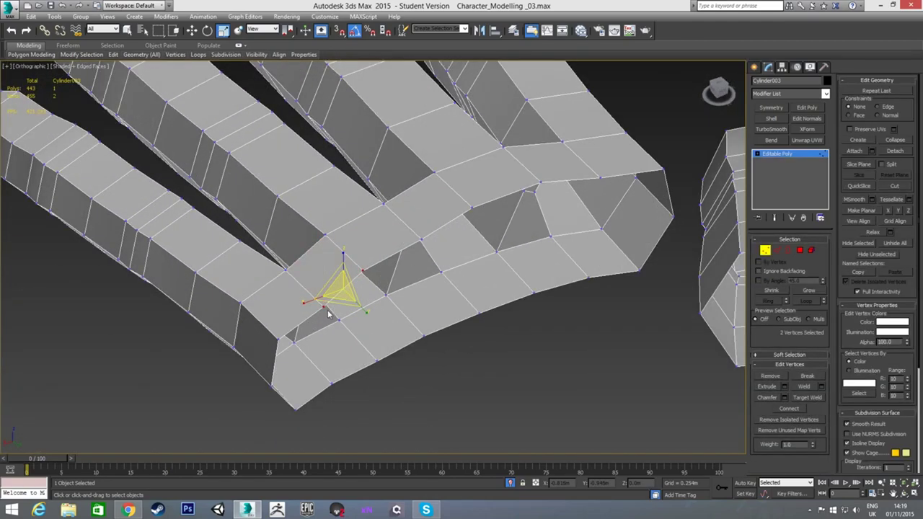
{"action": "middle_click_drag", "start_coordinate": [404, 301], "coordinate": [369, 278]}
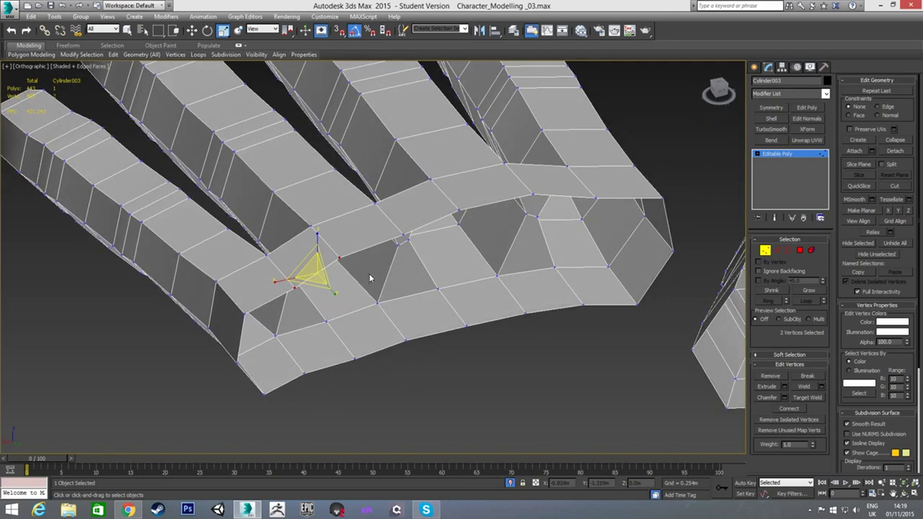
- Weld the pair with a 0.022m threshold, then select the next joint's vertex pair
{"action": "left_click", "coordinate": [822, 388]}
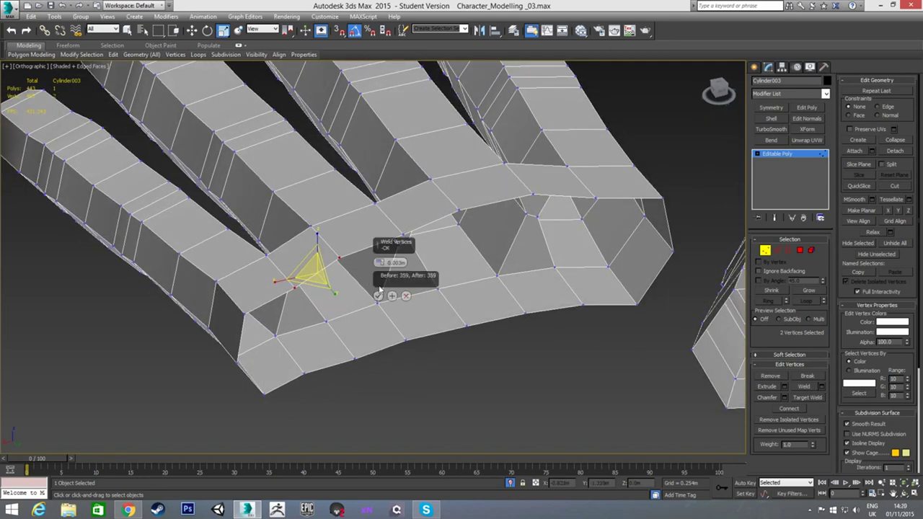
{"action": "left_click_drag", "start_coordinate": [380, 262], "coordinate": [378, 169]}
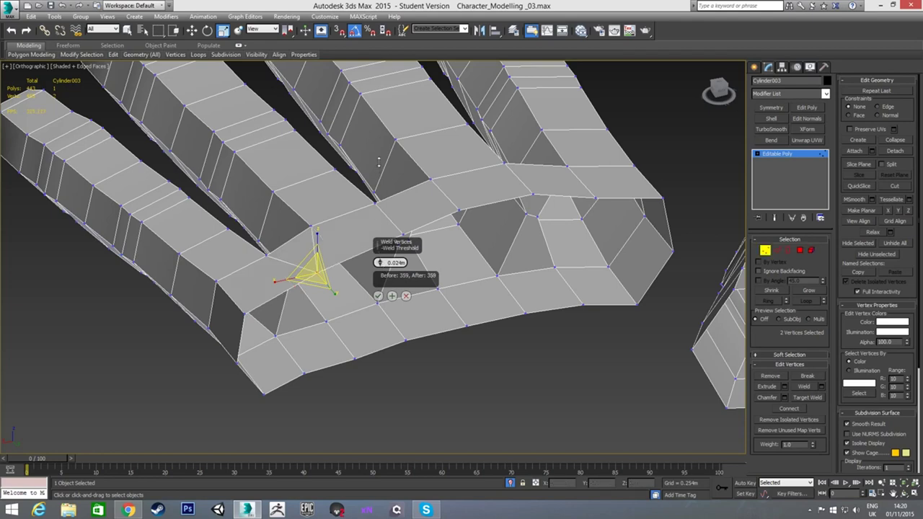
{"action": "left_click", "coordinate": [377, 296]}
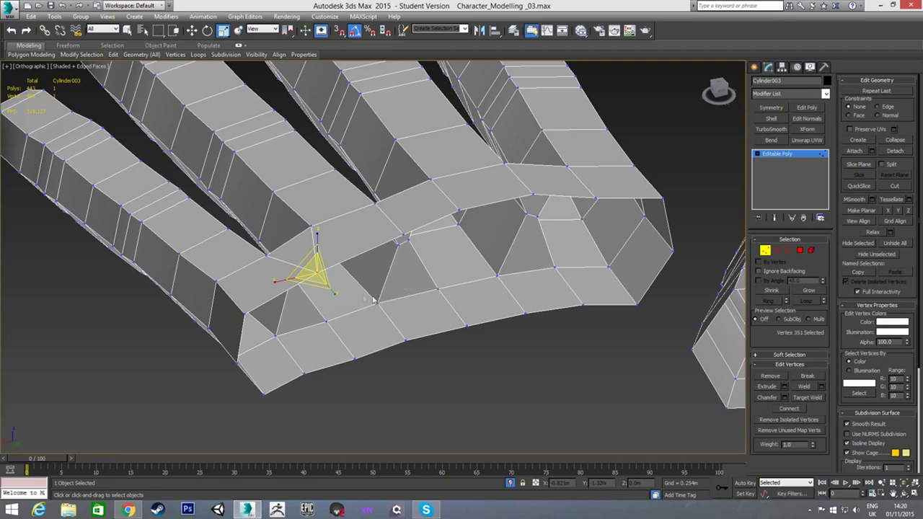
{"action": "left_click", "coordinate": [404, 235]}
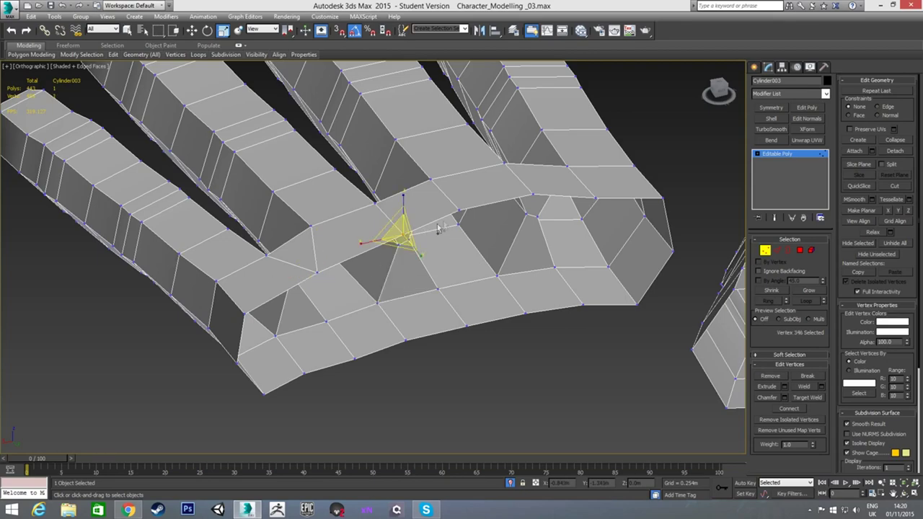
{"action": "left_click", "coordinate": [458, 210], "text": "ctrl"}
- Weld three more vertex pairs along the finger-palm joints
{"action": "mouse_move", "coordinate": [454, 262]}
{"action": "middle_mouse_down", "text": "alt"}
{"action": "mouse_move", "coordinate": [442, 285]}
{"action": "mouse_move", "coordinate": [452, 290]}
{"action": "mouse_move", "coordinate": [450, 253]}
{"action": "middle_mouse_up", "text": "alt"}
{"action": "left_click", "coordinate": [803, 386]}
{"action": "left_click", "coordinate": [517, 154]}
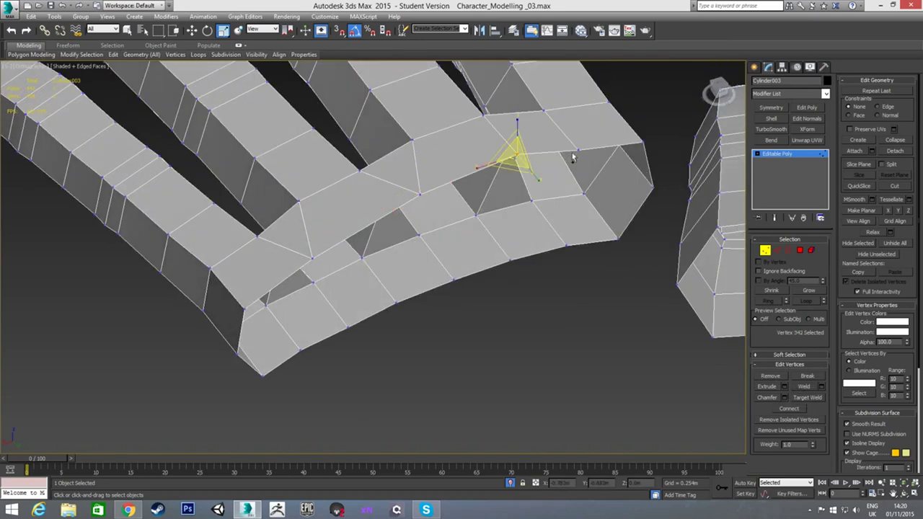
{"action": "left_click", "coordinate": [574, 149], "text": "ctrl"}
{"action": "left_click", "coordinate": [804, 387]}
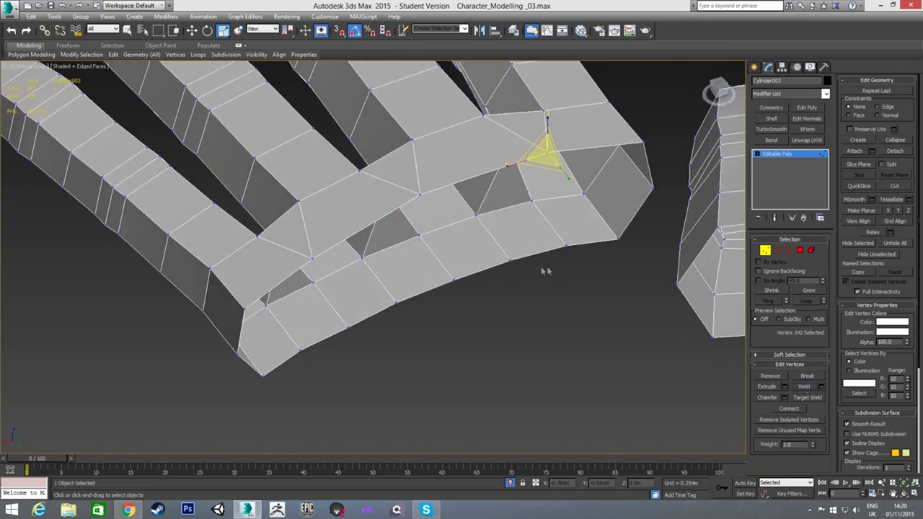
{"action": "left_click", "coordinate": [509, 262]}
{"action": "left_click", "coordinate": [566, 246], "text": "ctrl"}
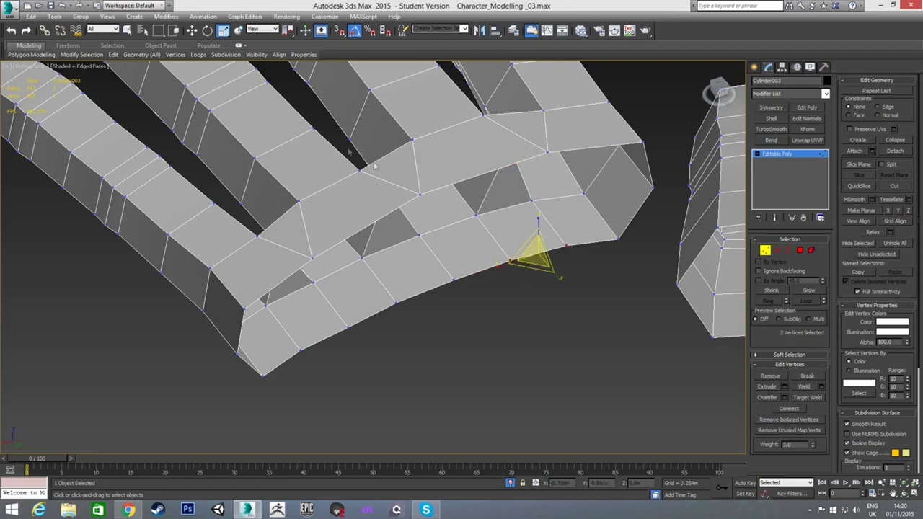
{"action": "left_click", "coordinate": [805, 389]}
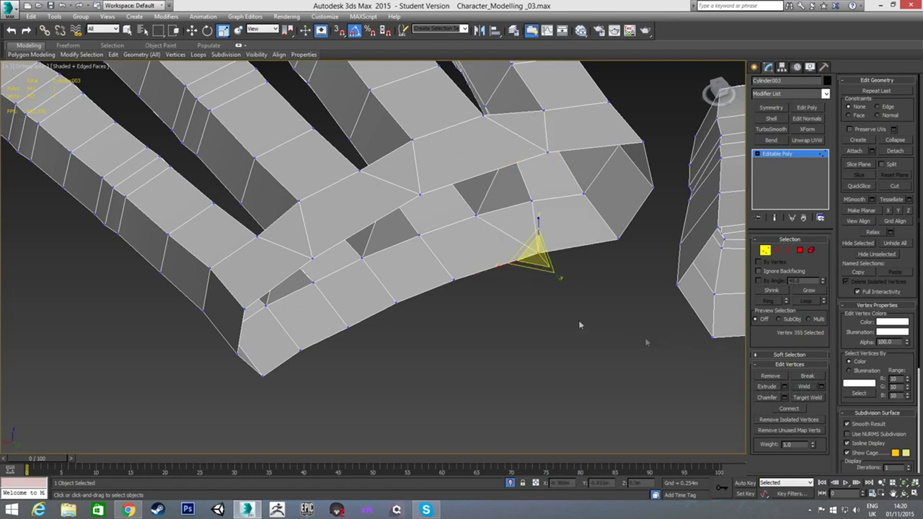
- Move the lower palm-edge vertex up and right into line, then deselect
{"action": "left_click", "coordinate": [396, 305]}
{"action": "left_click", "coordinate": [451, 279]}
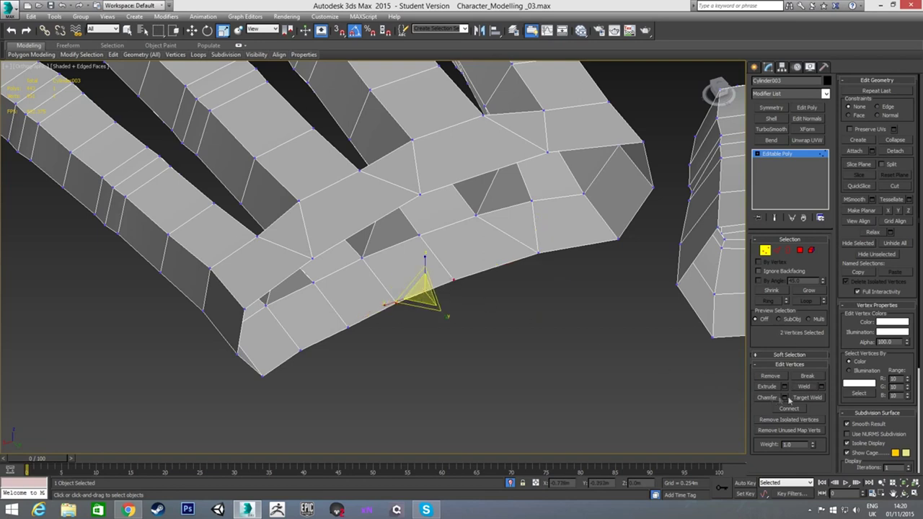
{"action": "left_click", "coordinate": [301, 351]}
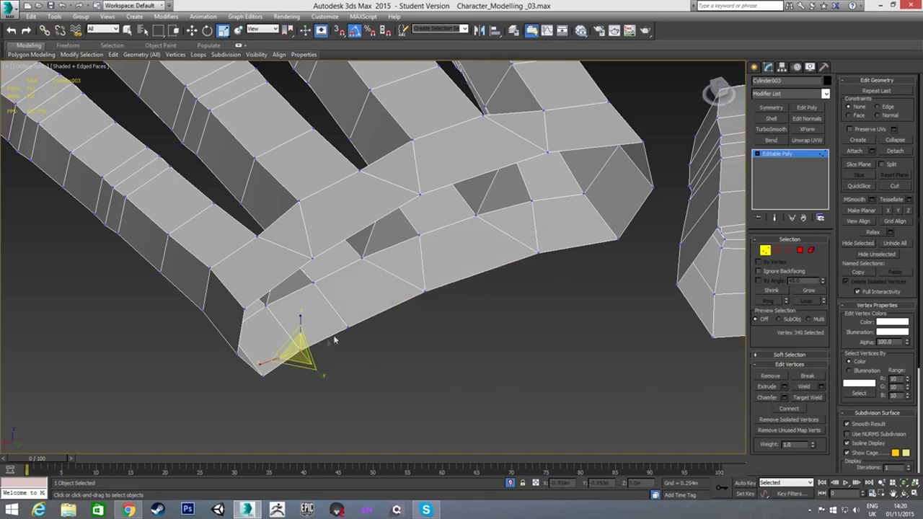
{"action": "left_click_drag", "start_coordinate": [336, 338], "coordinate": [347, 328]}
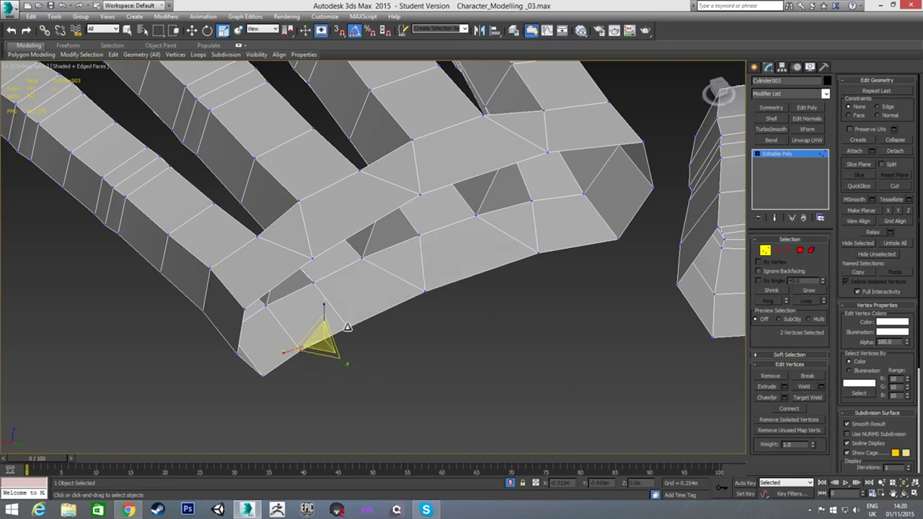
{"action": "left_click", "coordinate": [532, 371]}
- In Edge mode, select the first edges across the finger webs
{"action": "key", "text": "3"}
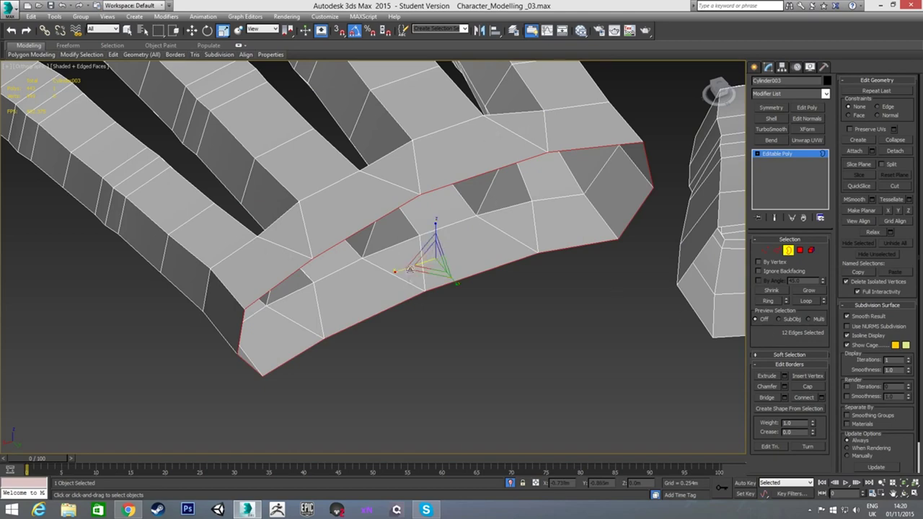
{"action": "middle_click_drag", "start_coordinate": [350, 267], "coordinate": [458, 232], "text": "alt"}
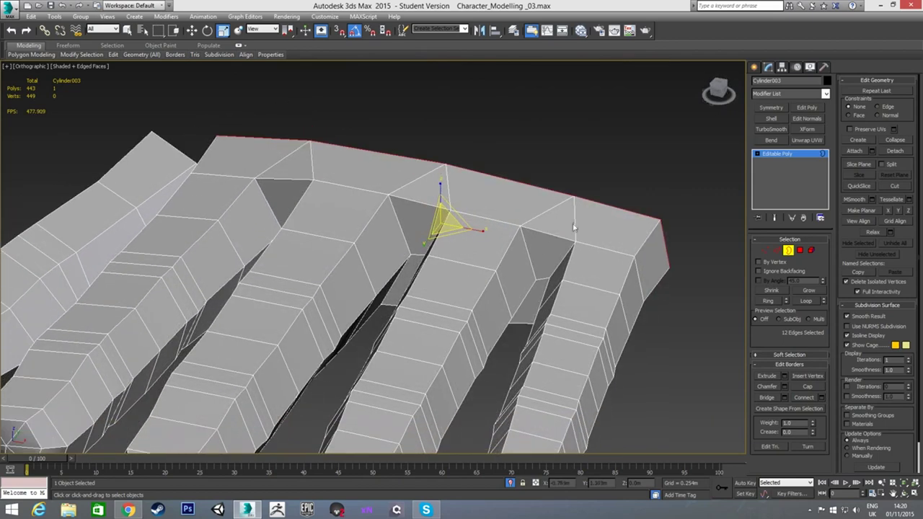
{"action": "key", "text": "2"}
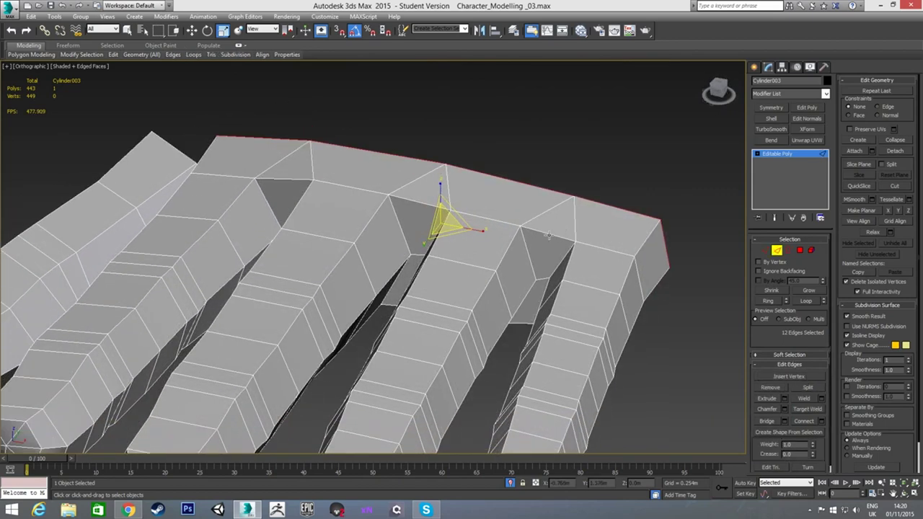
{"action": "left_click", "coordinate": [550, 230]}
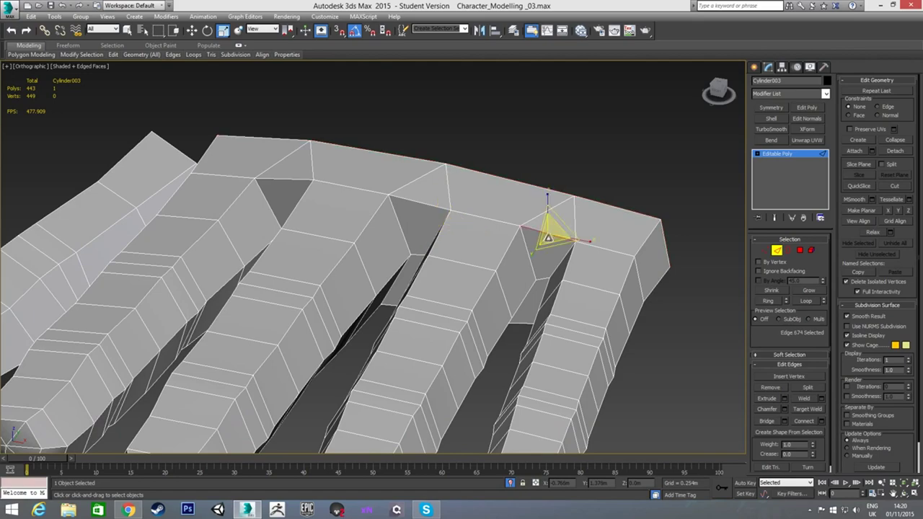
{"action": "left_click", "coordinate": [543, 278], "text": "shift"}
{"action": "middle_click_drag", "start_coordinate": [498, 311], "coordinate": [510, 288], "text": "alt"}
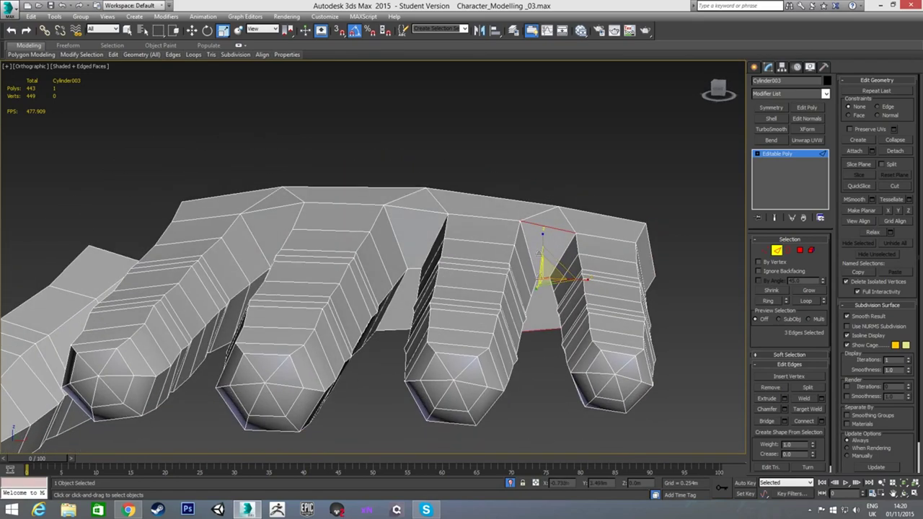
{"action": "mouse_move", "coordinate": [538, 243]}
{"action": "middle_mouse_down", "text": "alt"}
{"action": "mouse_move", "coordinate": [472, 314]}
{"action": "mouse_move", "coordinate": [437, 306]}
{"action": "mouse_move", "coordinate": [531, 288]}
{"action": "mouse_move", "coordinate": [517, 264]}
{"action": "mouse_move", "coordinate": [467, 327]}
{"action": "mouse_move", "coordinate": [591, 232]}
{"action": "middle_mouse_up", "text": "alt"}
- Make the mesh see-through and add the remaining web edges, nine in total
{"action": "key", "text": "alt+x"}
{"action": "key", "text": "alt+x"}
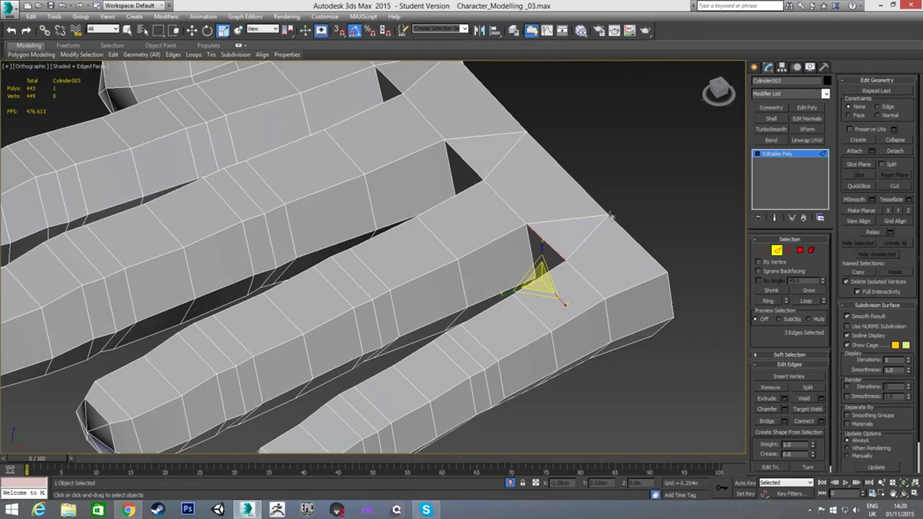
{"action": "middle_click_drag", "start_coordinate": [598, 217], "coordinate": [569, 227], "text": "alt"}
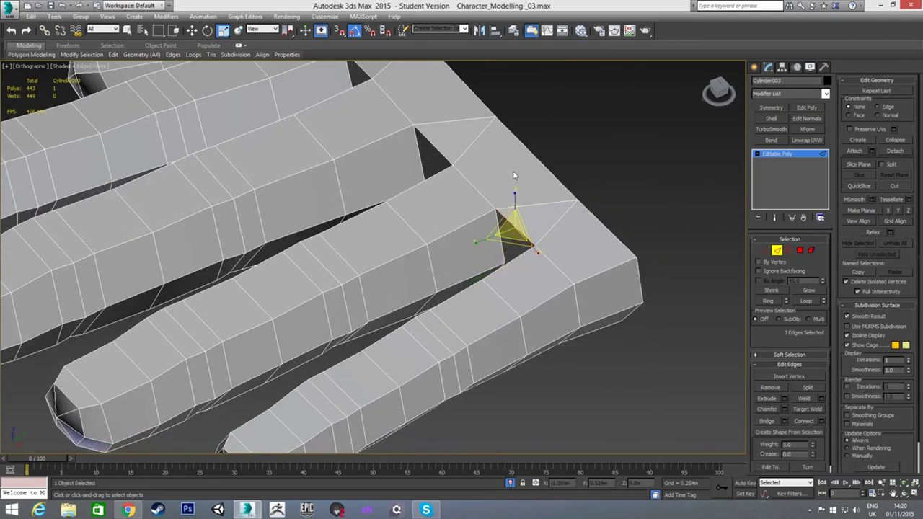
{"action": "middle_click_drag", "start_coordinate": [563, 240], "coordinate": [588, 230], "text": "alt"}
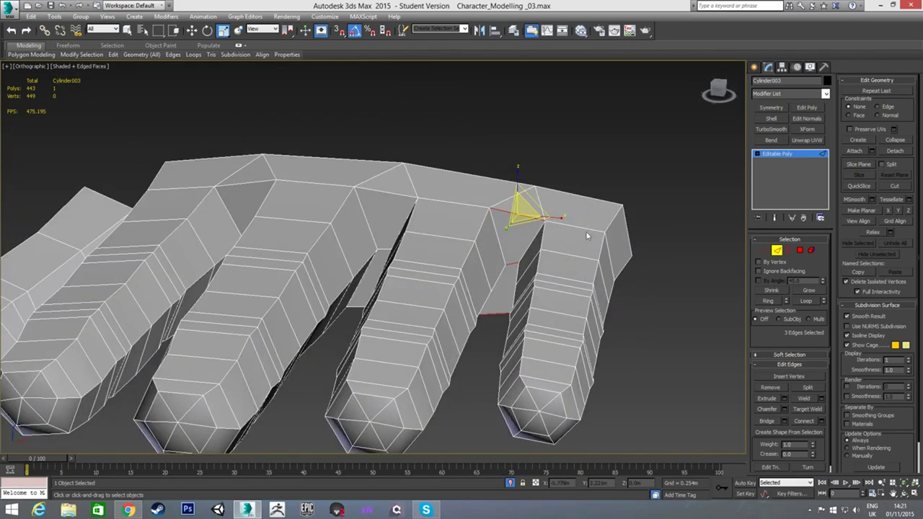
{"action": "middle_click_drag", "start_coordinate": [430, 237], "coordinate": [484, 228], "text": "alt"}
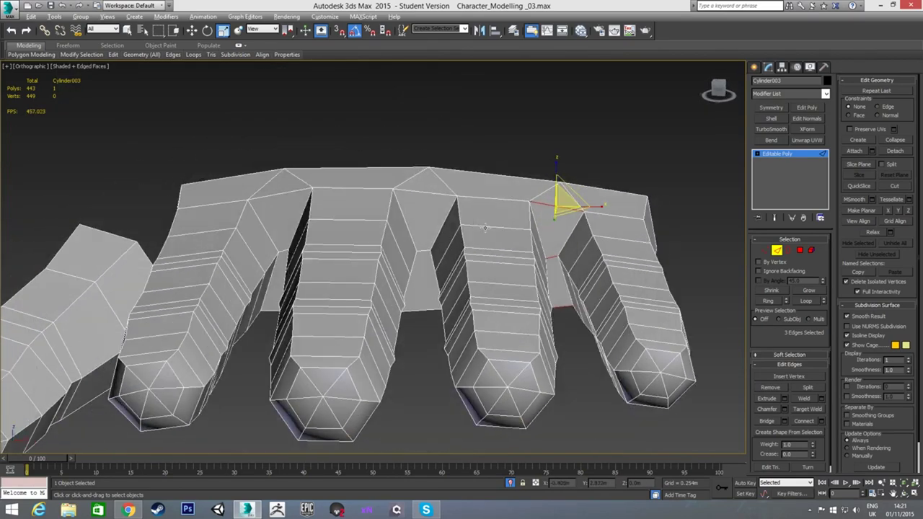
{"action": "left_click", "coordinate": [422, 192], "text": "ctrl"}
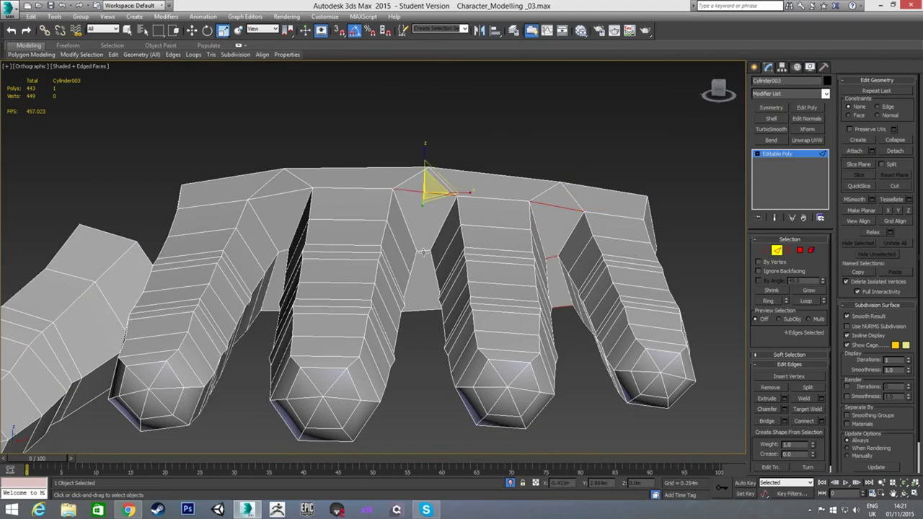
{"action": "left_click", "coordinate": [418, 311], "text": "ctrl"}
{"action": "left_click", "coordinate": [443, 308], "text": "ctrl"}
{"action": "left_click", "coordinate": [281, 194], "text": "ctrl"}
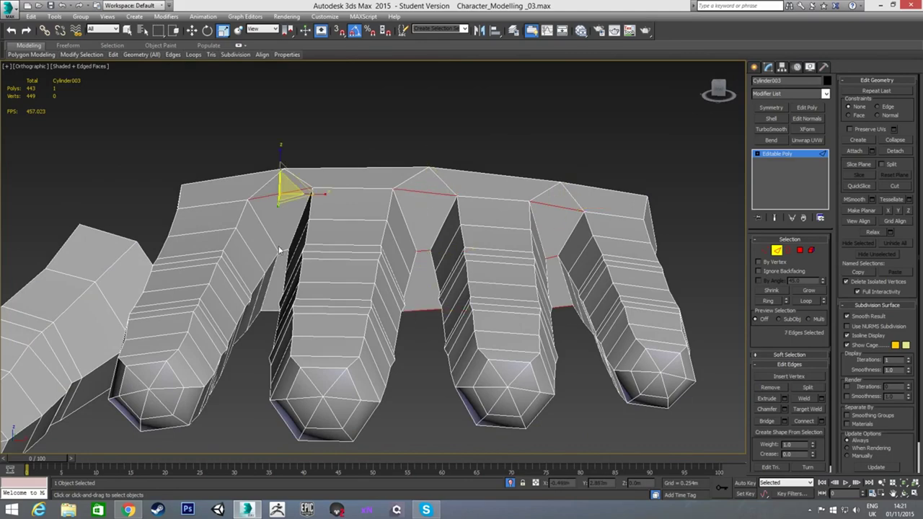
{"action": "left_click", "coordinate": [282, 251], "text": "ctrl"}
{"action": "middle_click_drag", "start_coordinate": [414, 237], "coordinate": [455, 222], "text": "alt"}
- Connect the selected web edges, adding new edges across the finger bases
{"action": "right_click", "coordinate": [434, 155]}
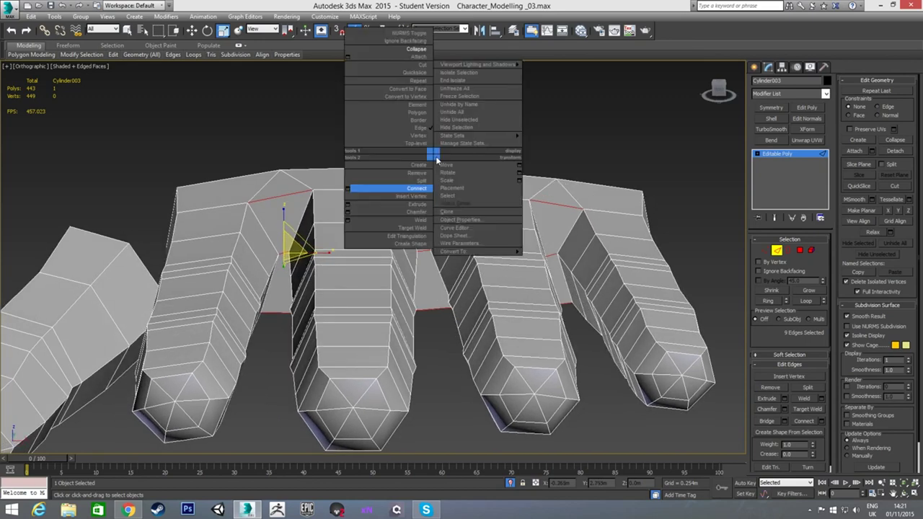
{"action": "left_click", "coordinate": [348, 191]}
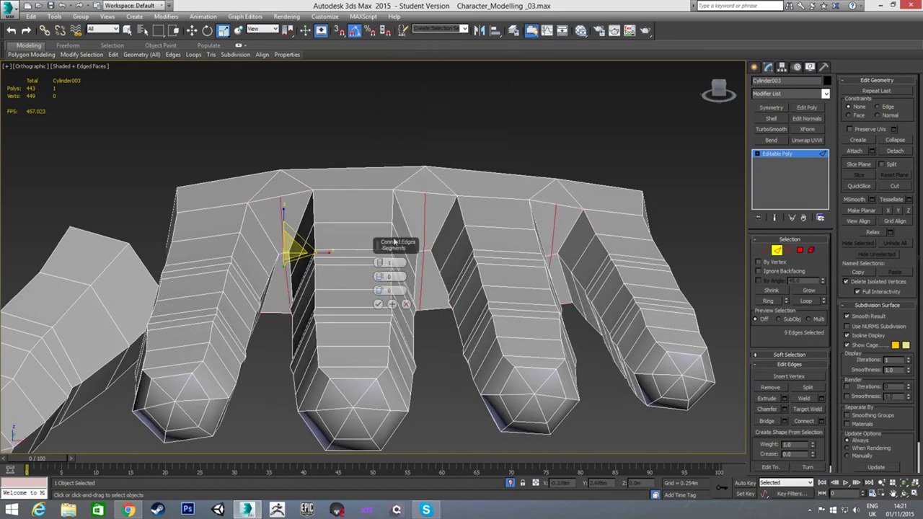
{"action": "left_click", "coordinate": [378, 304]}
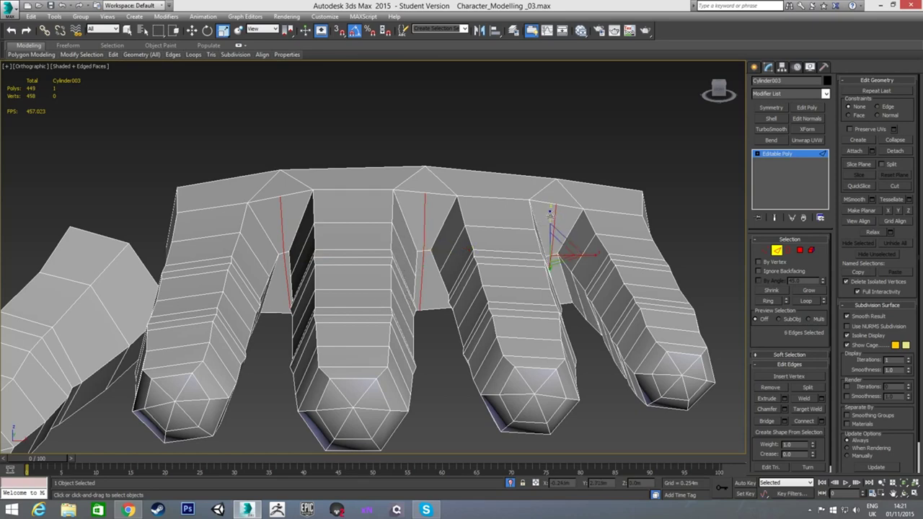
- Scale the finger-gap edges flatter on Z and inspect the small triangle between fingers
{"action": "left_click_drag", "start_coordinate": [548, 214], "coordinate": [548, 226]}
{"action": "middle_click_drag", "start_coordinate": [548, 225], "coordinate": [552, 284], "text": "alt"}
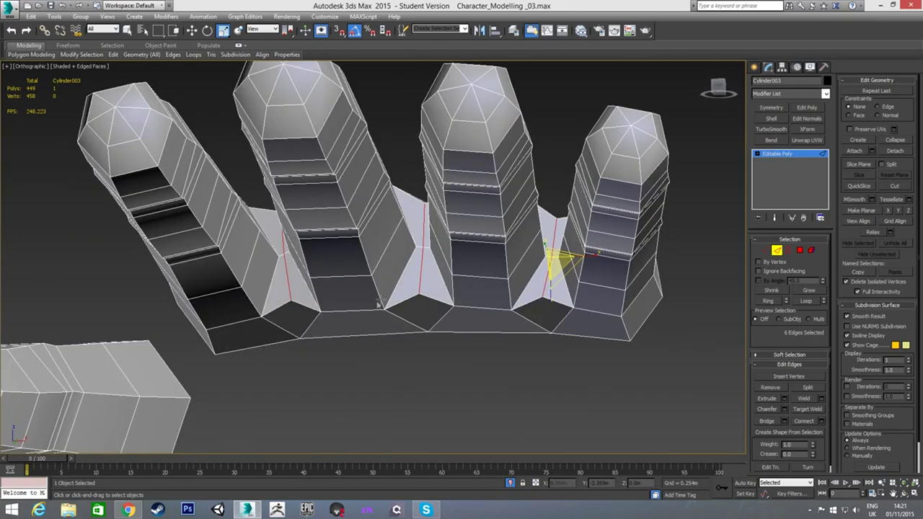
{"action": "middle_click_drag", "start_coordinate": [438, 219], "coordinate": [301, 274], "text": "alt"}
{"action": "scroll", "coordinate": [301, 274], "scroll_direction": "up", "scroll_amount": 3}
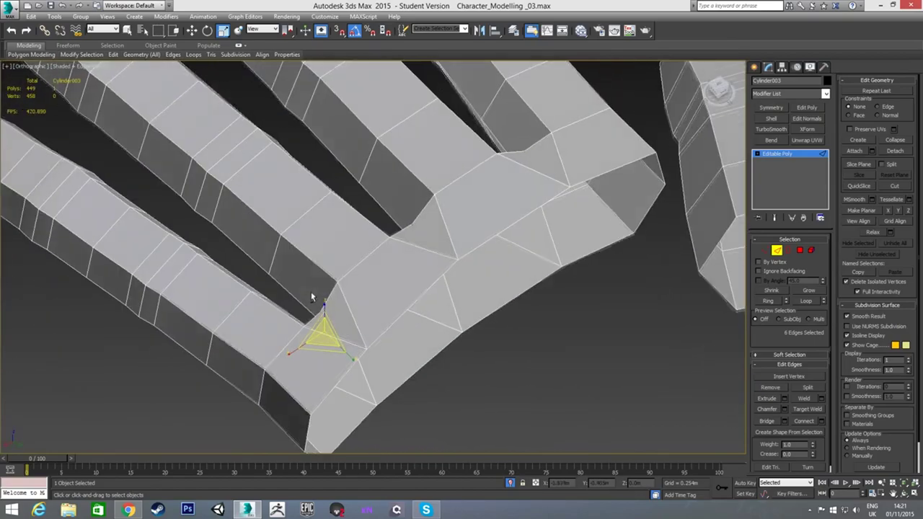
{"action": "key", "text": "4"}
{"action": "left_click", "coordinate": [428, 232]}
{"action": "middle_click_drag", "start_coordinate": [428, 232], "coordinate": [447, 234], "text": "alt"}
{"action": "key", "text": "2"}
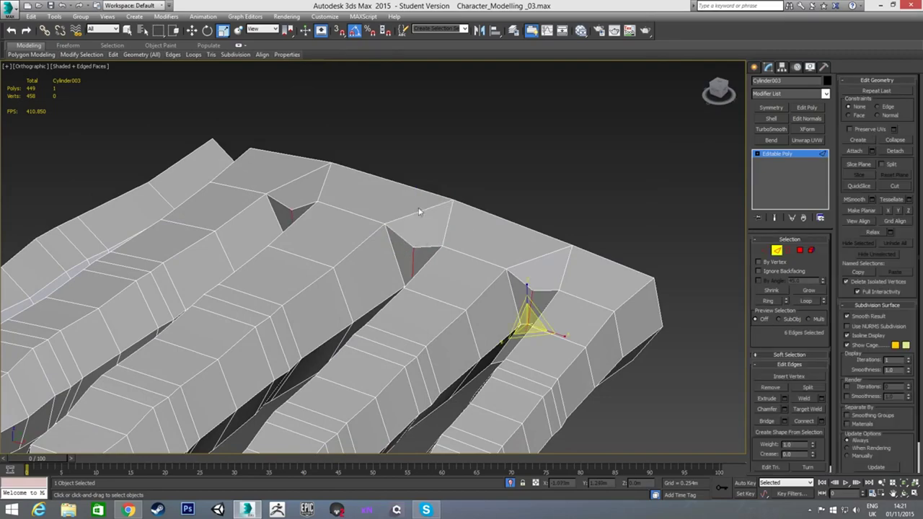
{"action": "middle_click_drag", "start_coordinate": [444, 228], "coordinate": [424, 272], "text": "alt"}
- In Top view, Shift-drag the palm's open border up on Y to extrude a new row
{"action": "key", "text": "3"}
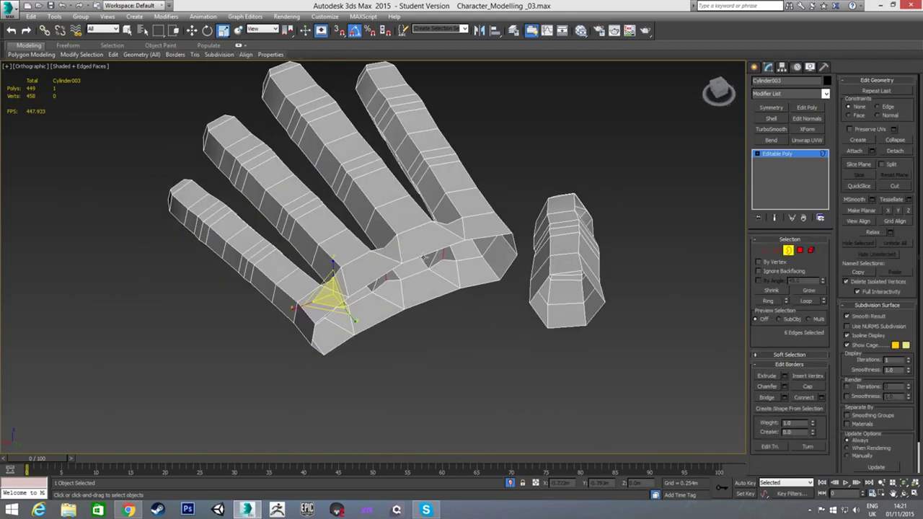
{"action": "left_click", "coordinate": [423, 257]}
{"action": "key", "text": "t"}
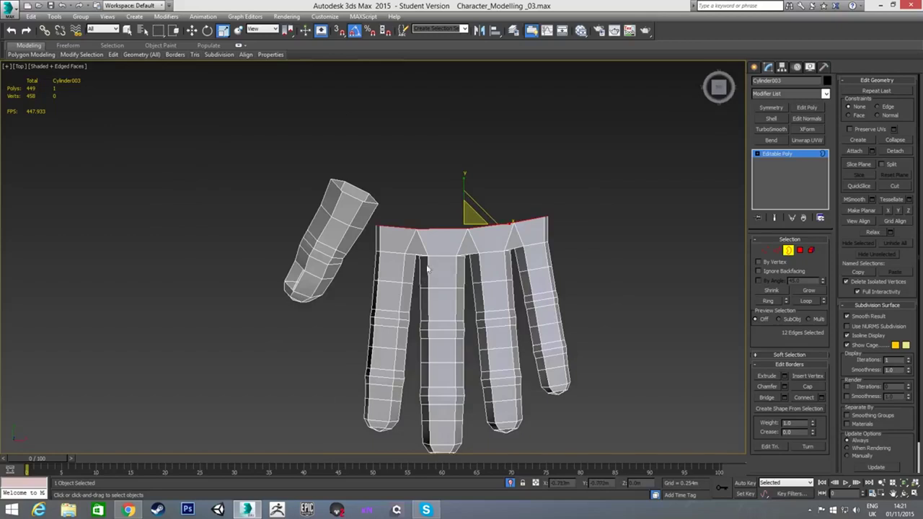
{"action": "scroll", "coordinate": [424, 273], "scroll_direction": "up", "scroll_amount": 3}
{"action": "key", "text": "w"}
{"action": "scroll", "coordinate": [447, 215], "scroll_direction": "up", "scroll_amount": 2}
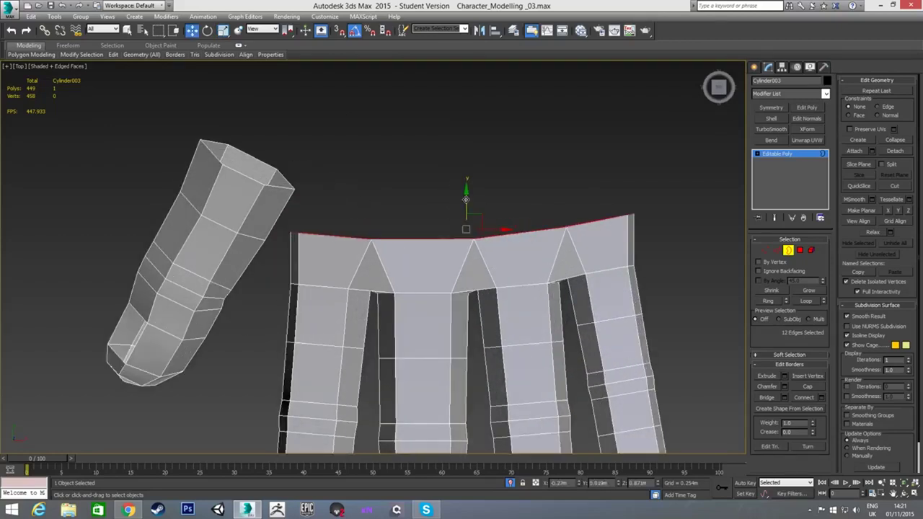
{"action": "left_click_drag", "start_coordinate": [465, 200], "coordinate": [465, 153], "text": "shift"}
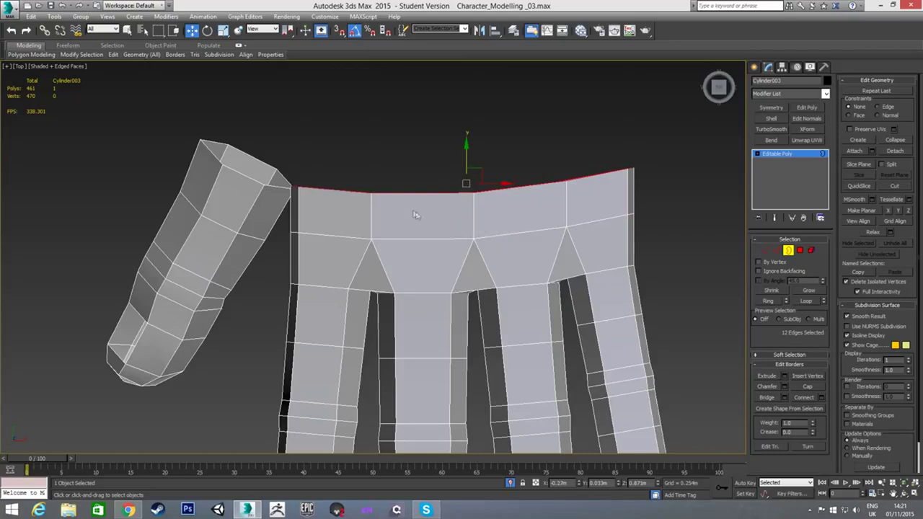
- Scale the new top border slightly outward
{"action": "key", "text": "r"}
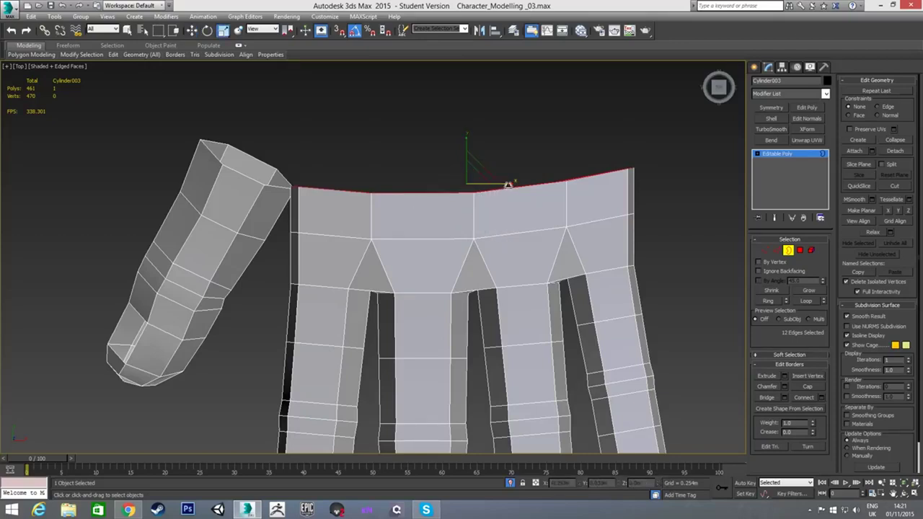
{"action": "left_click_drag", "start_coordinate": [511, 185], "coordinate": [510, 185]}
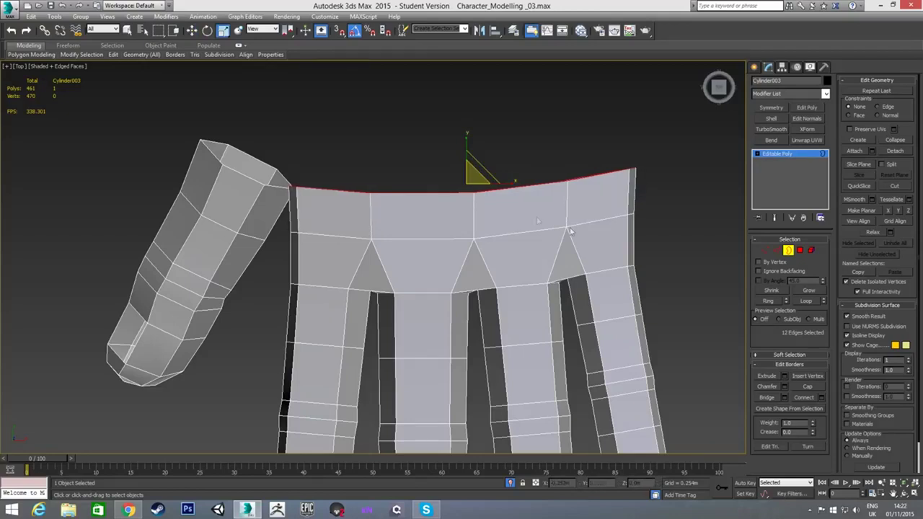
{"action": "scroll", "coordinate": [591, 237], "scroll_direction": "down", "scroll_amount": 2}
{"action": "middle_click_drag", "start_coordinate": [466, 250], "coordinate": [432, 213], "text": "alt"}
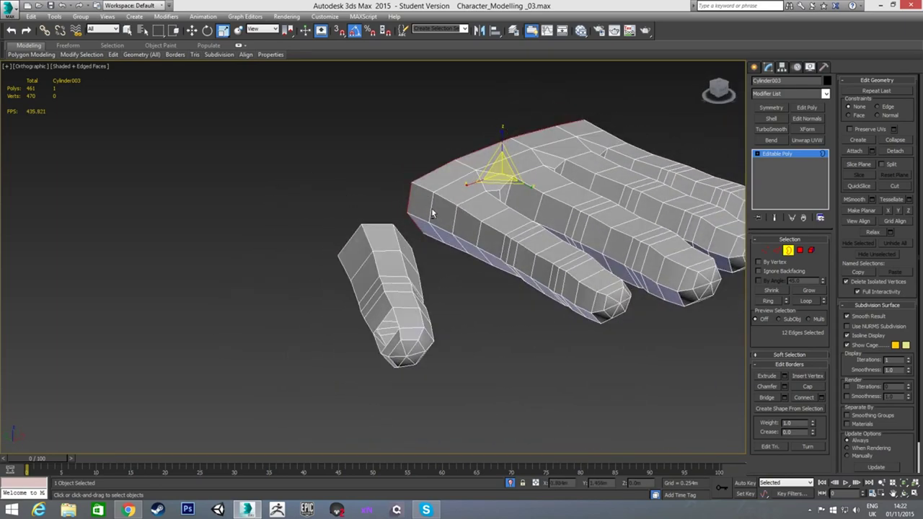
- Select one edge on the thumb's side and the facing palm edge
{"action": "key", "text": "2"}
{"action": "left_click", "coordinate": [445, 258]}
{"action": "middle_click_drag", "start_coordinate": [445, 256], "coordinate": [322, 236], "text": "alt"}
{"action": "scroll", "coordinate": [350, 253], "scroll_direction": "up", "scroll_amount": 5}
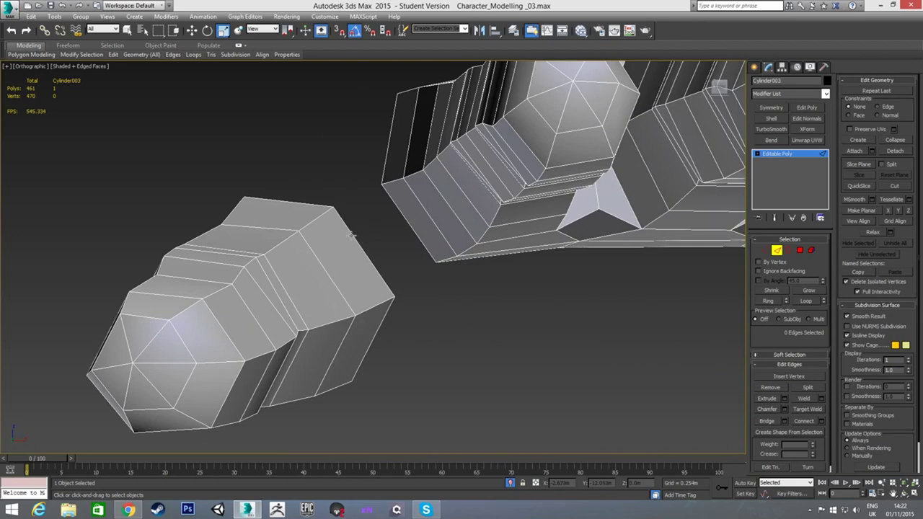
{"action": "left_click", "coordinate": [352, 235]}
{"action": "left_click", "coordinate": [397, 207], "text": "ctrl"}
{"action": "middle_click_drag", "start_coordinate": [394, 213], "coordinate": [611, 276], "text": "alt"}
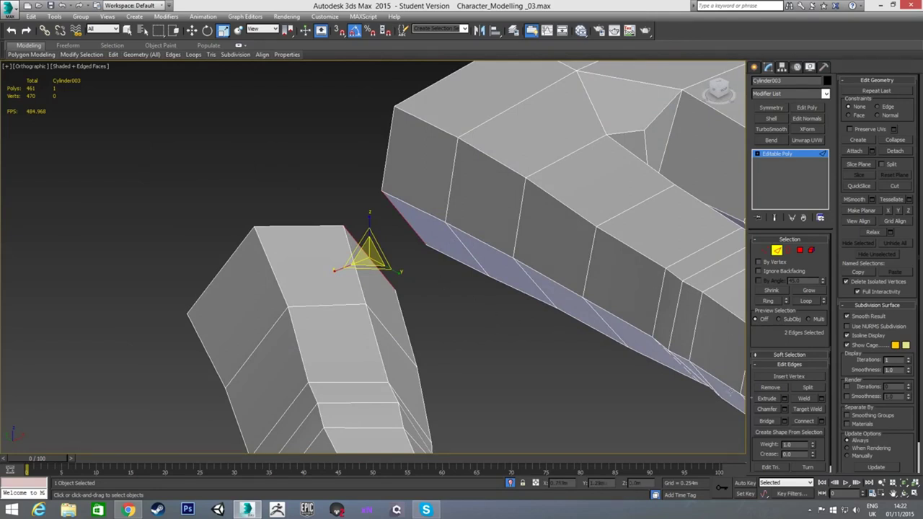
- Bridge the two edges, then briefly preview the result with NURMS smoothing
{"action": "left_click", "coordinate": [767, 421]}
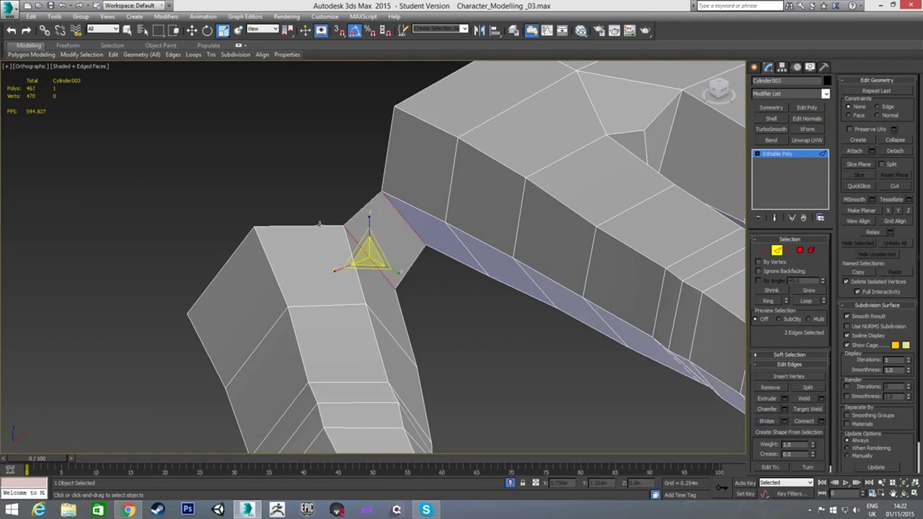
{"action": "key", "text": "ctrl+z"}
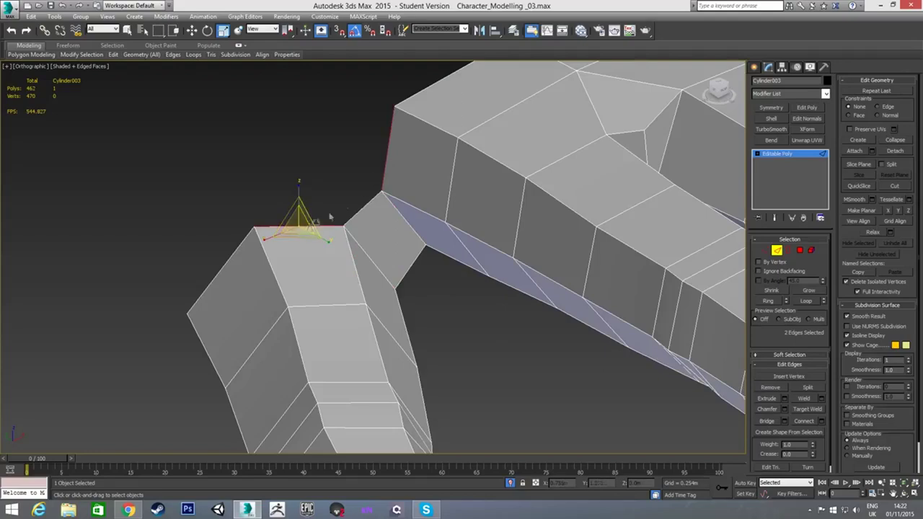
{"action": "left_click", "coordinate": [767, 421]}
{"action": "left_click", "coordinate": [467, 318]}
{"action": "middle_click_drag", "start_coordinate": [401, 294], "coordinate": [443, 238], "text": "alt"}
{"action": "key", "text": "ctrl+q"}
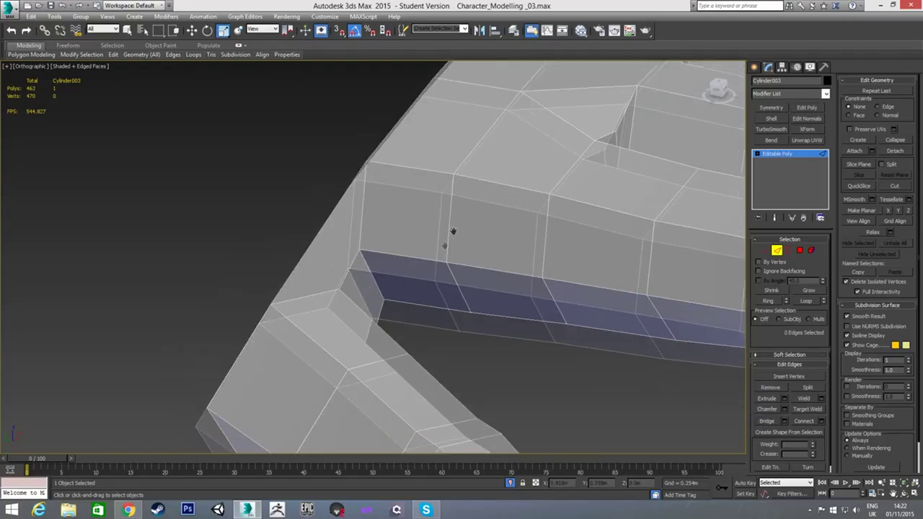
{"action": "scroll", "coordinate": [443, 237], "scroll_direction": "down", "scroll_amount": 3}
{"action": "scroll", "coordinate": [432, 270], "scroll_direction": "up", "scroll_amount": 2}
{"action": "key", "text": "ctrl+q"}
- Move a vertex at the thumb join, then select another thumb-base vertex
{"action": "key", "text": "1"}
{"action": "left_click", "coordinate": [426, 208]}
{"action": "middle_click_drag", "start_coordinate": [422, 243], "coordinate": [458, 260], "text": "alt"}
{"action": "key", "text": "w"}
{"action": "left_click_drag", "start_coordinate": [400, 210], "coordinate": [380, 211]}
{"action": "middle_click_drag", "start_coordinate": [381, 211], "coordinate": [419, 290], "text": "alt"}
{"action": "left_click", "coordinate": [442, 279]}
- Slide the thumb-base vertex sideways along X and raise it slightly on Z
{"action": "left_click_drag", "start_coordinate": [419, 278], "coordinate": [402, 276]}
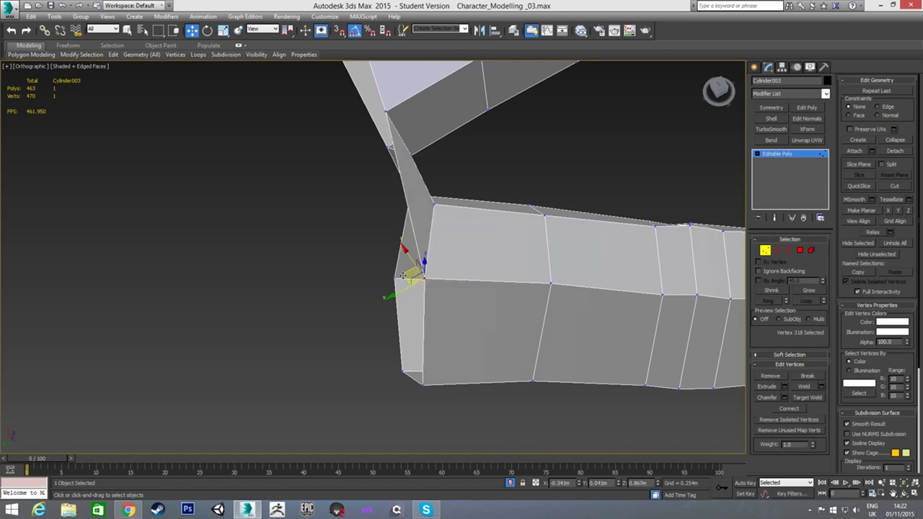
{"action": "middle_click_drag", "start_coordinate": [402, 275], "coordinate": [319, 249], "text": "alt"}
{"action": "left_click_drag", "start_coordinate": [425, 252], "coordinate": [425, 242]}
{"action": "middle_click_drag", "start_coordinate": [495, 234], "coordinate": [455, 286], "text": "alt"}
{"action": "scroll", "coordinate": [454, 287], "scroll_direction": "down", "scroll_amount": 2}
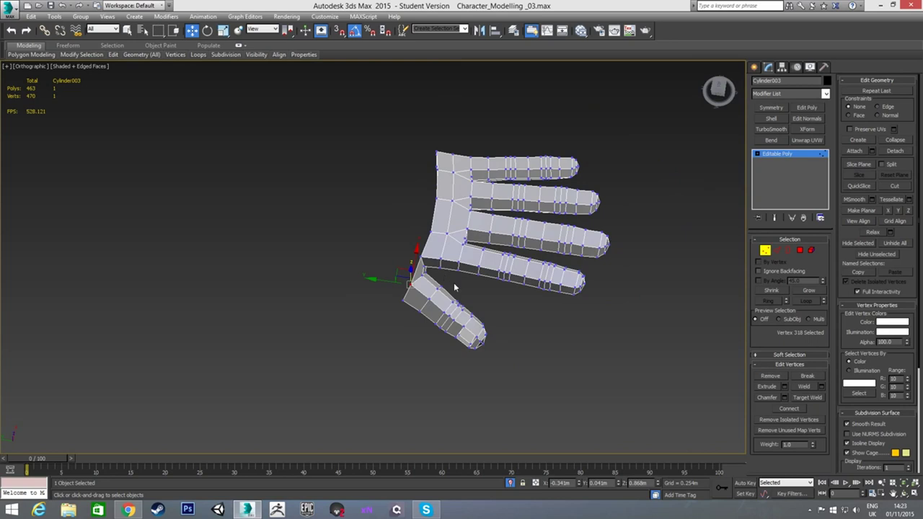
{"action": "middle_click_drag", "start_coordinate": [430, 317], "coordinate": [404, 286], "text": "alt"}
{"action": "scroll", "coordinate": [466, 276], "scroll_direction": "up", "scroll_amount": 4}
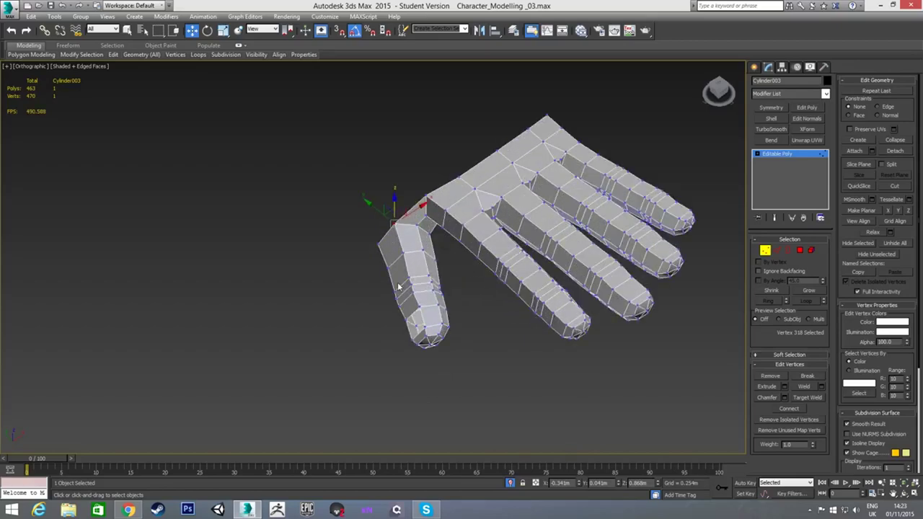
- Box-select all 47 thumb polygons in Polygon mode
{"action": "key", "text": "4"}
{"action": "left_click_drag", "start_coordinate": [358, 250], "coordinate": [457, 362]}
{"action": "middle_click_drag", "start_coordinate": [457, 362], "coordinate": [383, 297], "text": "alt"}
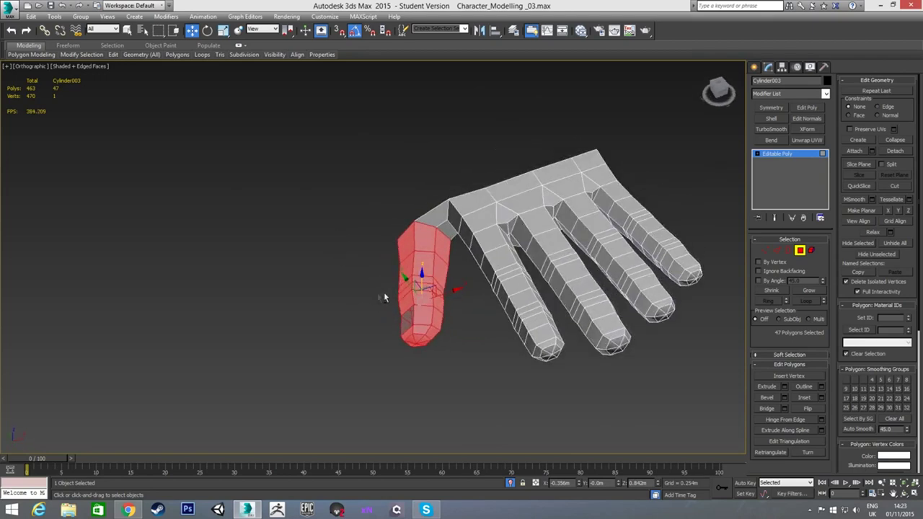
- Nudge the 47 selected thumb polygons right, back left, then up slightly
{"action": "left_click_drag", "start_coordinate": [451, 292], "coordinate": [438, 257]}
{"action": "middle_click_drag", "start_coordinate": [437, 258], "coordinate": [504, 278], "text": "alt"}
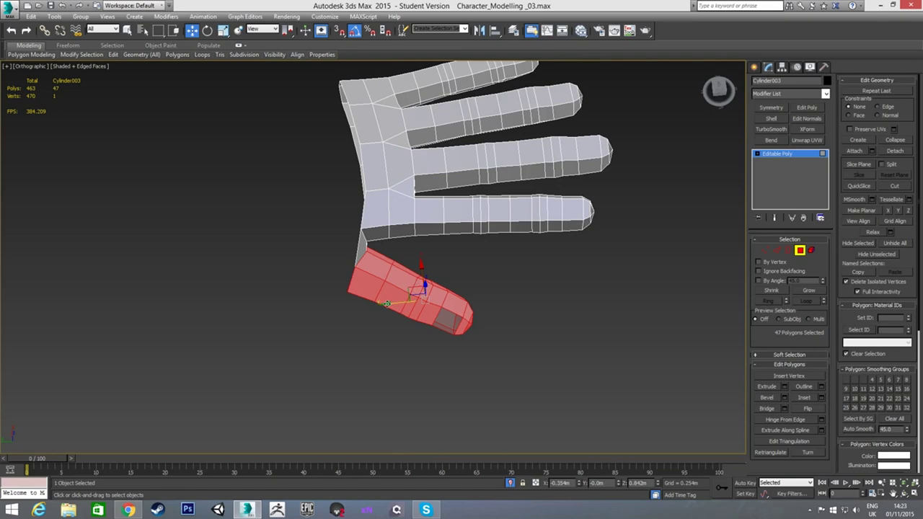
{"action": "left_click_drag", "start_coordinate": [397, 303], "coordinate": [392, 303]}
{"action": "middle_click_drag", "start_coordinate": [392, 303], "coordinate": [321, 243], "text": "alt"}
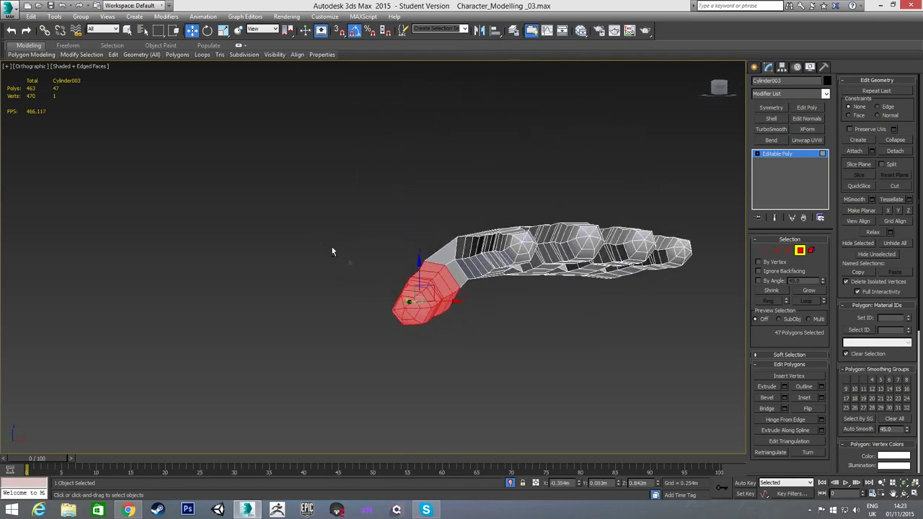
{"action": "left_click_drag", "start_coordinate": [419, 273], "coordinate": [418, 266]}
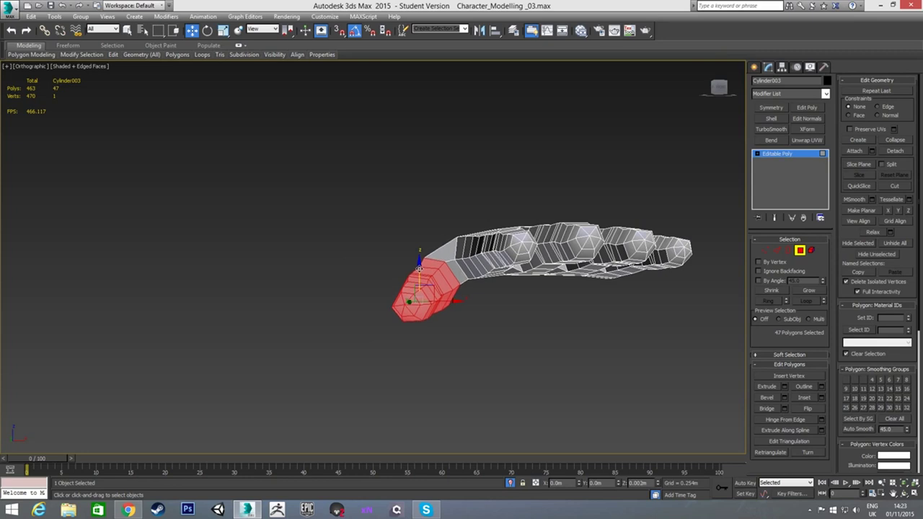
{"action": "middle_click_drag", "start_coordinate": [419, 268], "coordinate": [503, 284], "text": "alt"}
- Cap the small border hole in the thumb, bringing the polygon count to 464
{"action": "scroll", "coordinate": [502, 283], "scroll_direction": "up", "scroll_amount": 4}
{"action": "key", "text": "3"}
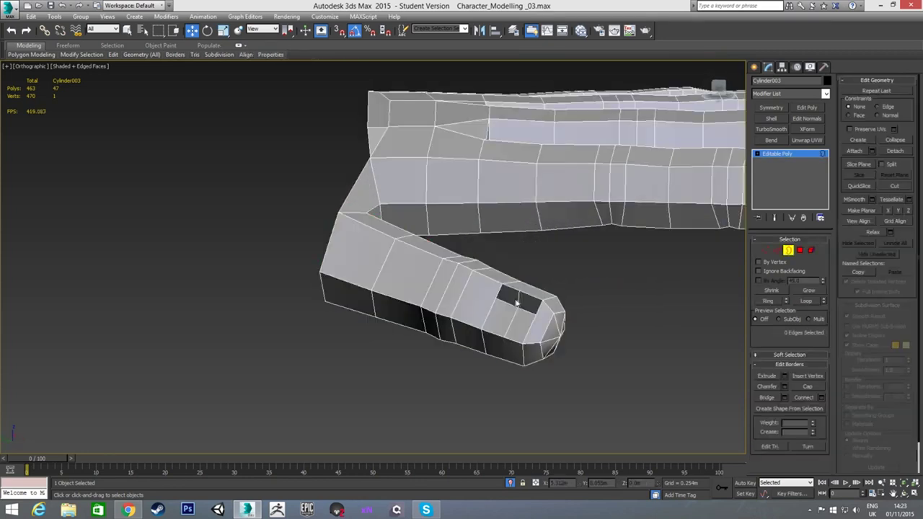
{"action": "left_click", "coordinate": [517, 291]}
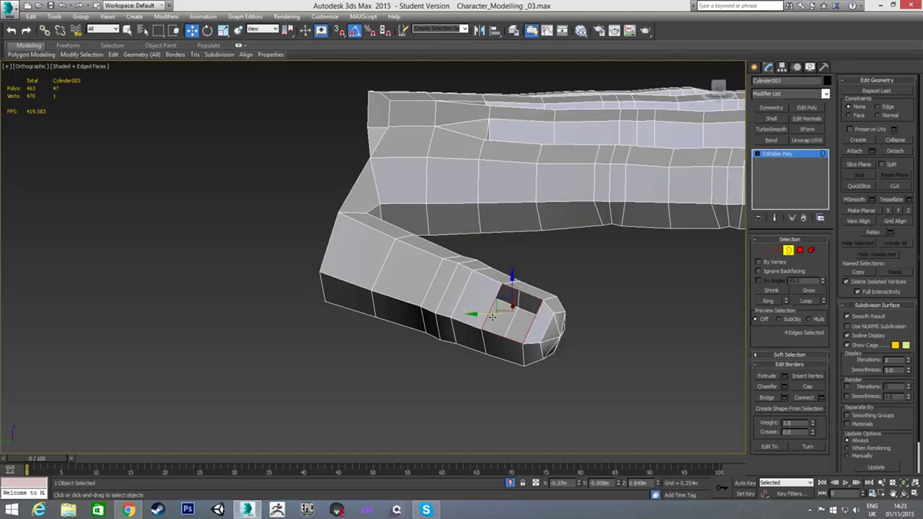
{"action": "left_click", "coordinate": [806, 388]}
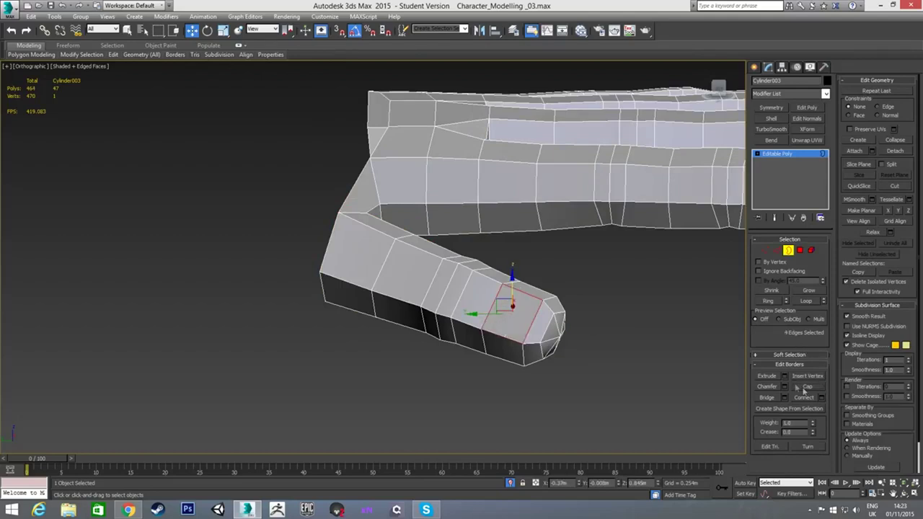
- Deselect the border, exit sub-object mode and look over the whole hand
{"action": "left_click", "coordinate": [579, 270]}
{"action": "left_click", "coordinate": [788, 249]}
{"action": "scroll", "coordinate": [497, 223], "scroll_direction": "up", "scroll_amount": 3}
{"action": "middle_click_drag", "start_coordinate": [497, 224], "coordinate": [479, 262], "text": "alt"}
{"action": "scroll", "coordinate": [491, 237], "scroll_direction": "down", "scroll_amount": 5}
{"action": "scroll", "coordinate": [469, 249], "scroll_direction": "down", "scroll_amount": 2}
{"action": "scroll", "coordinate": [465, 272], "scroll_direction": "up", "scroll_amount": 2}
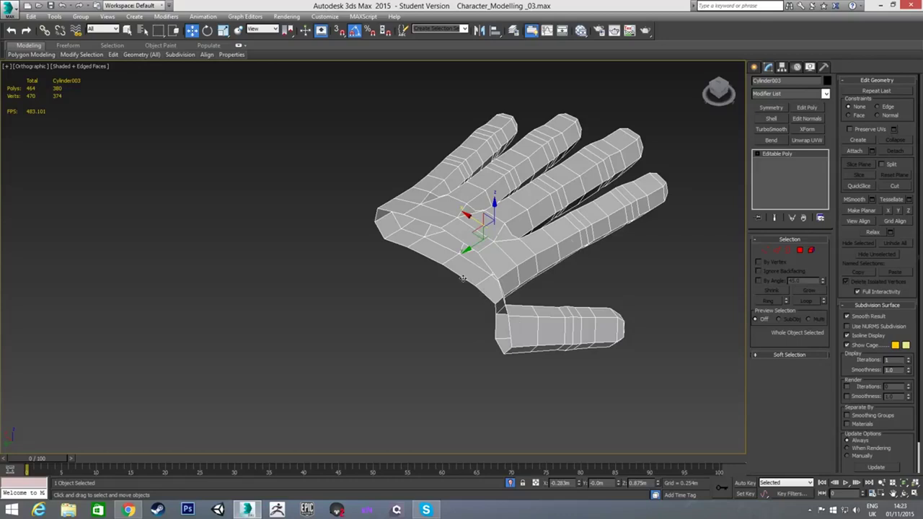
{"action": "key", "text": "2"}
{"action": "left_click", "coordinate": [459, 240]}
{"action": "left_click", "coordinate": [485, 262]}
{"action": "left_click", "coordinate": [452, 309]}
{"action": "key", "text": "f"}
{"action": "middle_click_drag", "start_coordinate": [393, 292], "coordinate": [497, 285], "text": "alt"}
{"action": "scroll", "coordinate": [455, 268], "scroll_direction": "down", "scroll_amount": 3}
{"action": "left_click", "coordinate": [770, 129]}
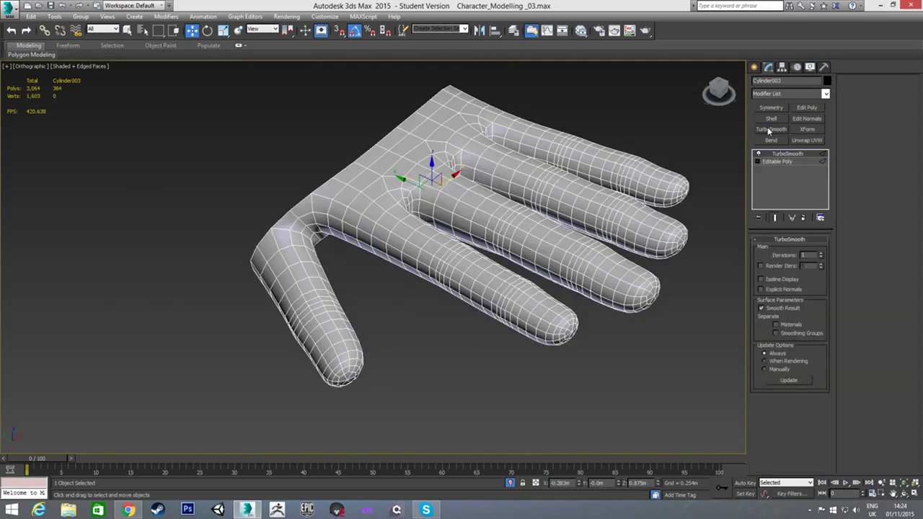
{"action": "middle_click_drag", "start_coordinate": [525, 258], "coordinate": [440, 202], "text": "alt"}
{"action": "middle_click_drag", "start_coordinate": [496, 242], "coordinate": [513, 260], "text": "alt"}
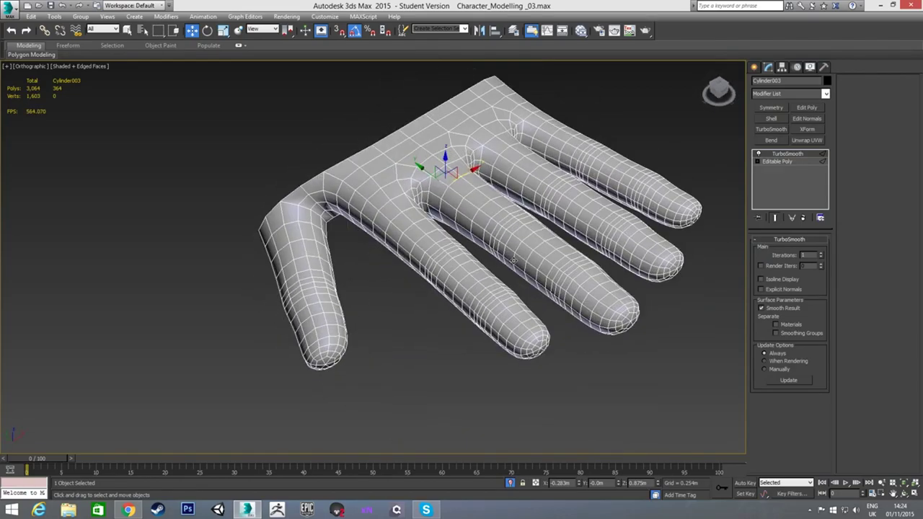
{"action": "right_click", "coordinate": [787, 156]}
{"action": "left_click", "coordinate": [799, 167]}
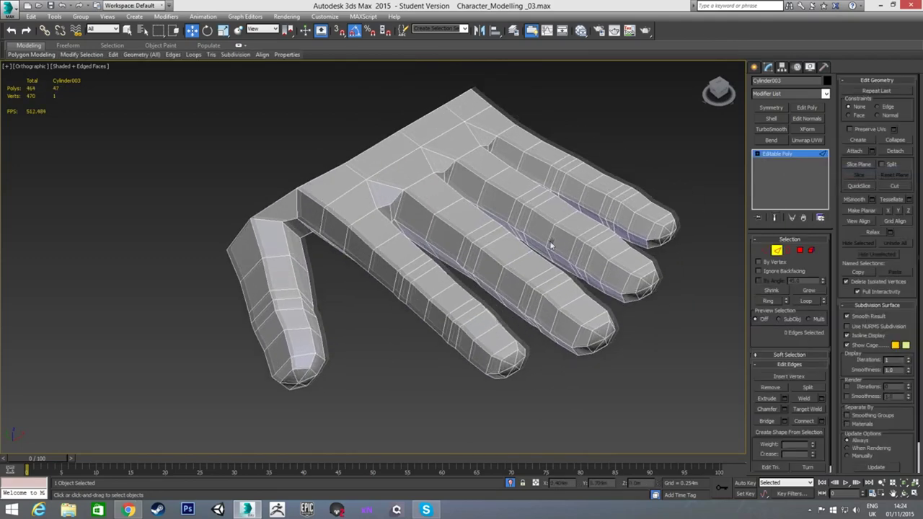
{"action": "scroll", "coordinate": [470, 244], "scroll_direction": "down", "scroll_amount": 3}
{"action": "middle_click_drag", "start_coordinate": [471, 244], "coordinate": [496, 244], "text": "alt"}
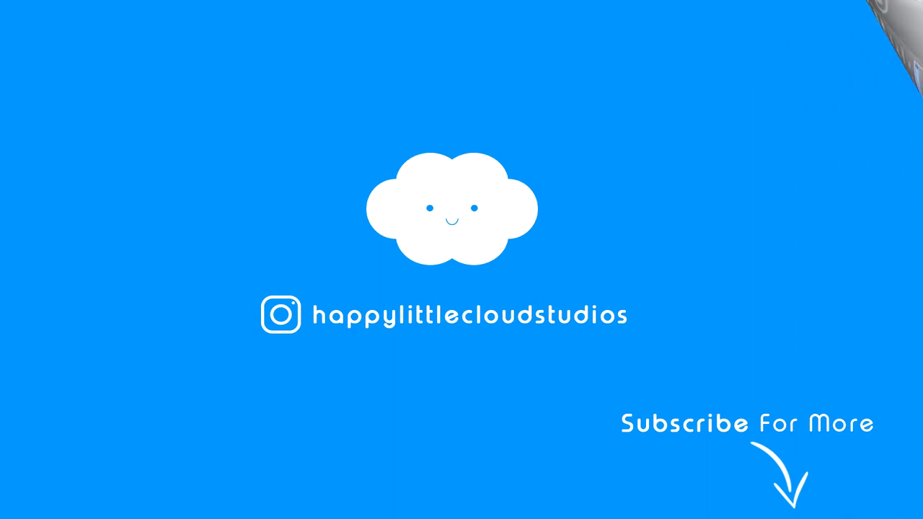